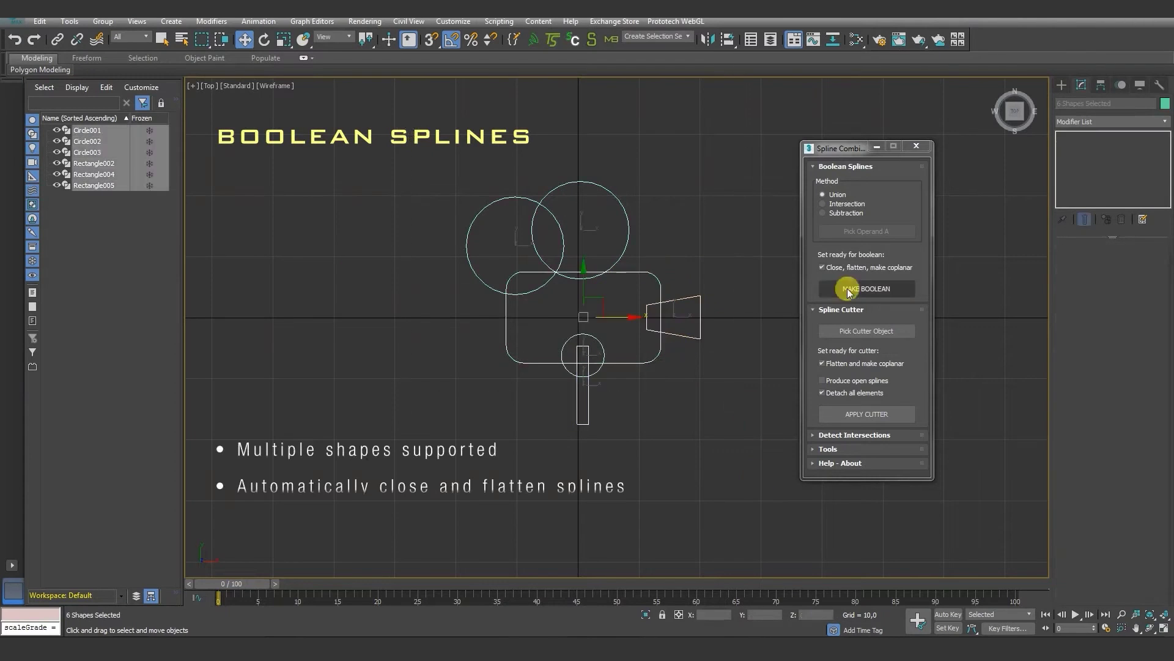
- Union the overlapping circles and rectangles into one outline with Spline Combiner's MAKE BOOLEAN
click(850, 289)
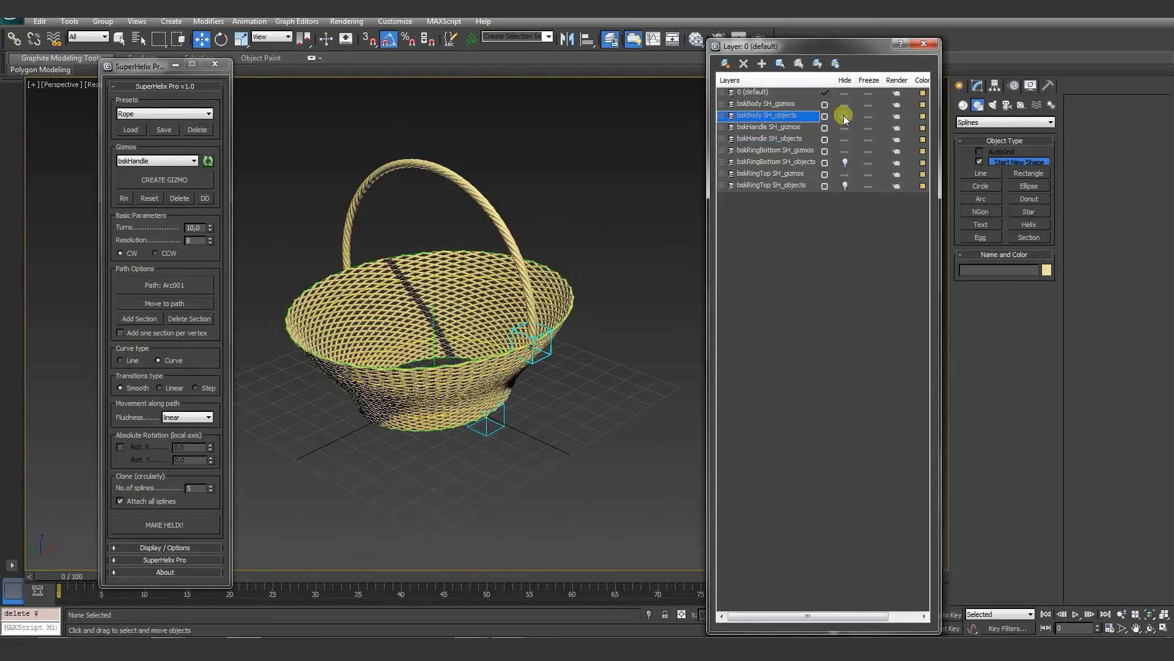
click(843, 186)
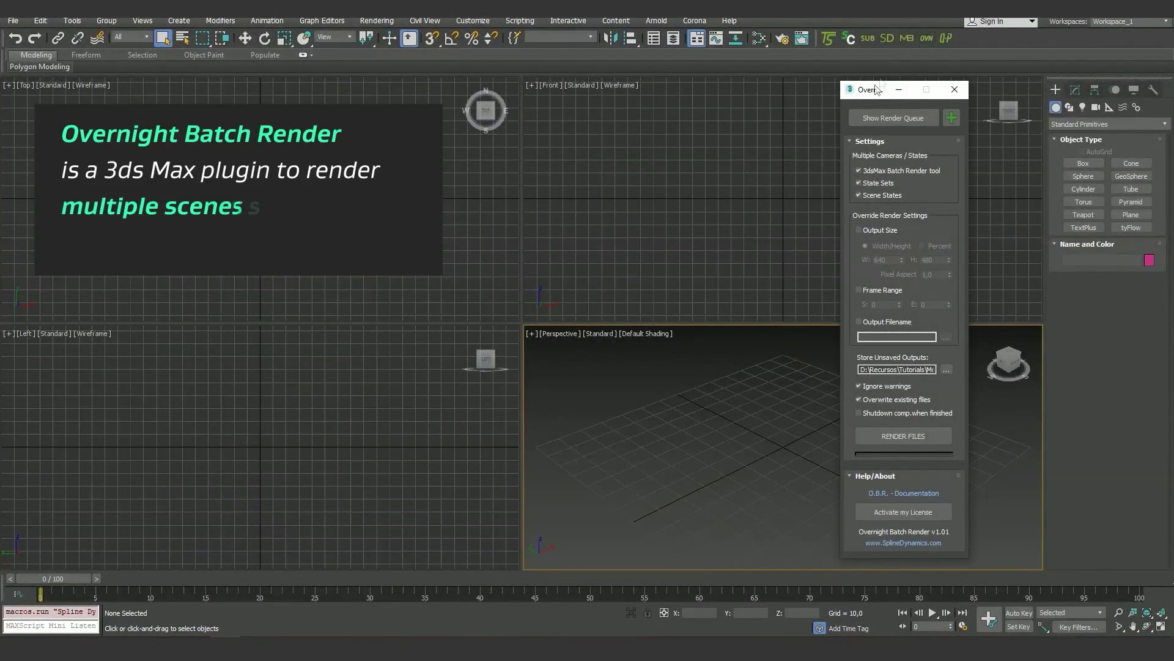
- Add the three Modern House .max files from River Scenes to the render queue
click(893, 120)
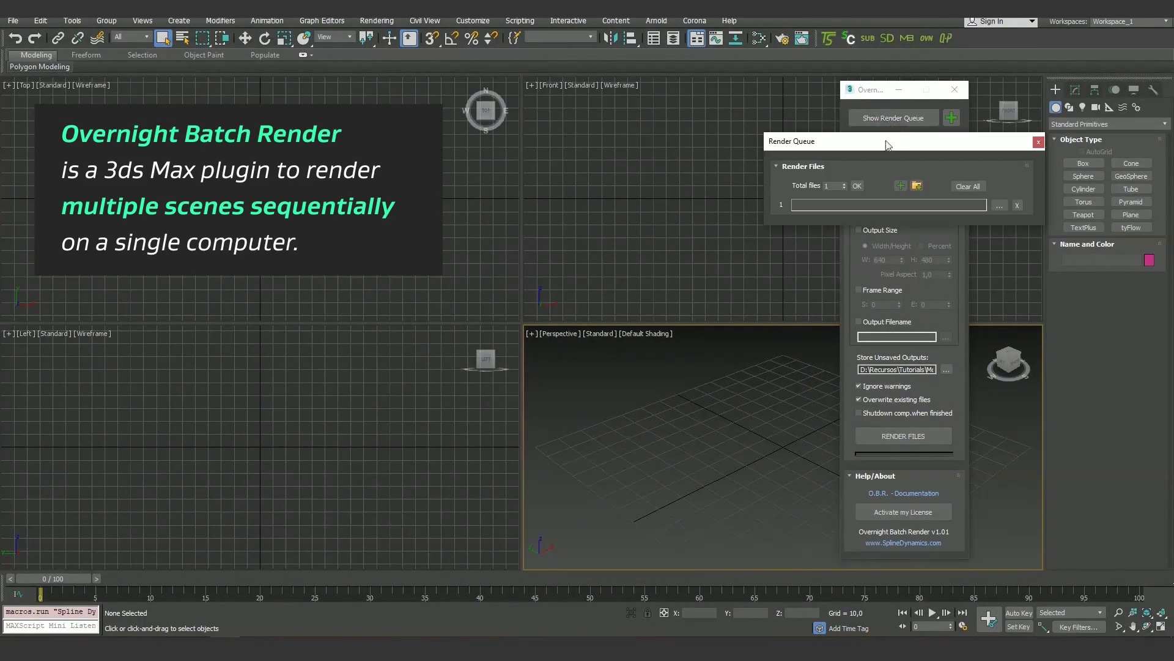
drag(883, 147, 638, 165)
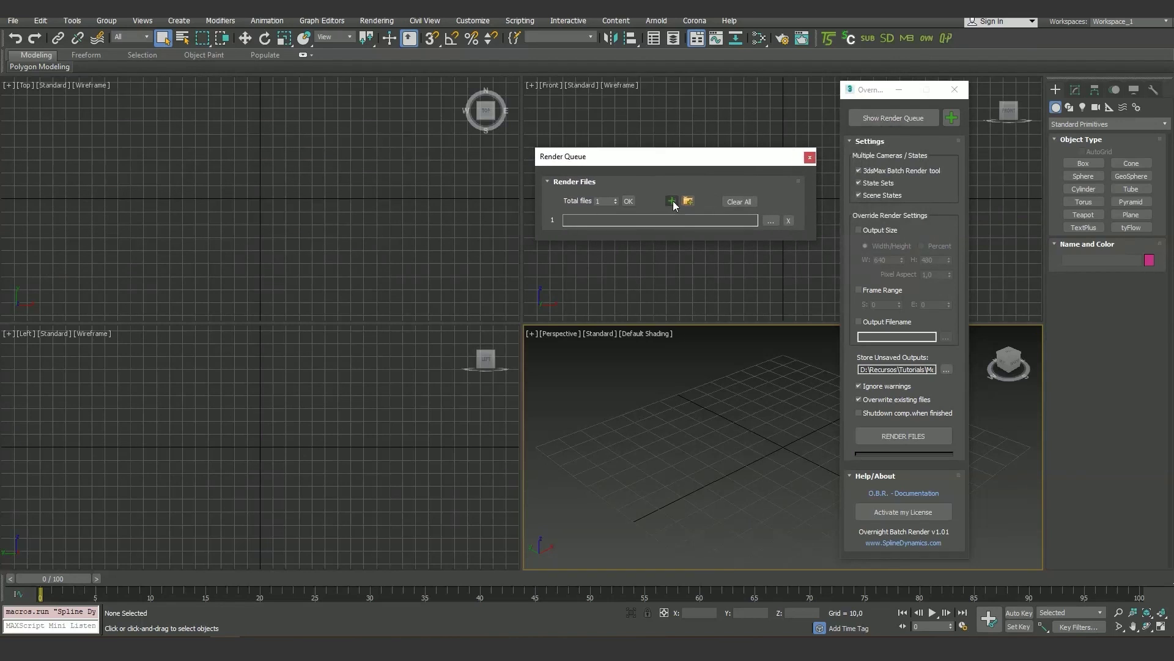
click(671, 200)
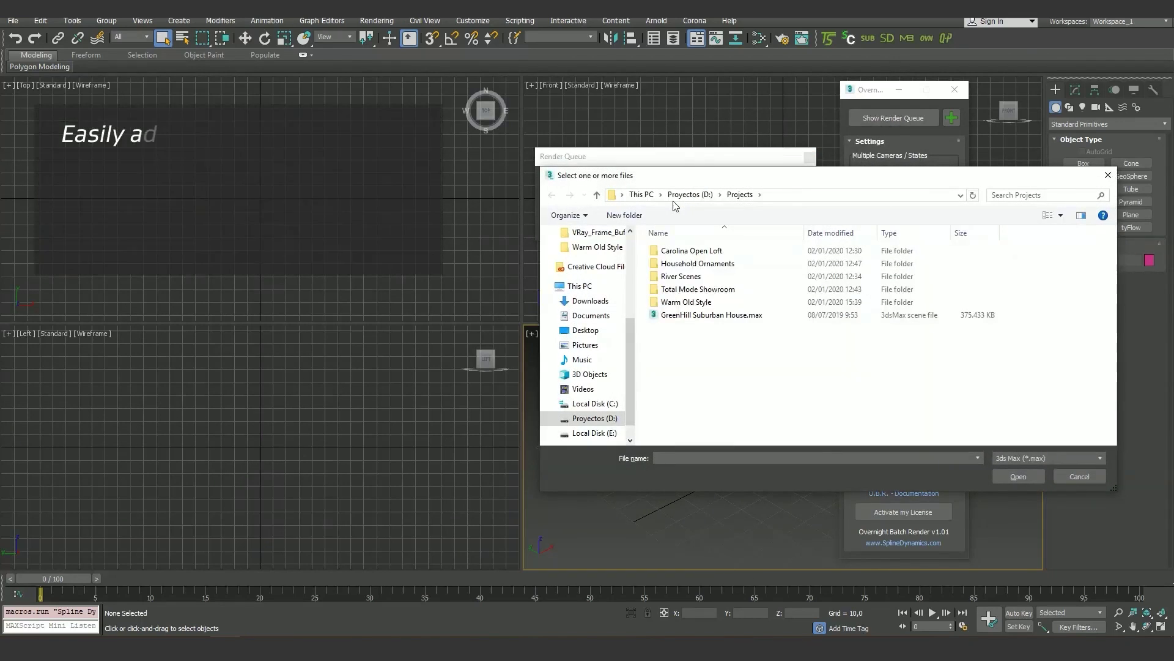
double_click(689, 279)
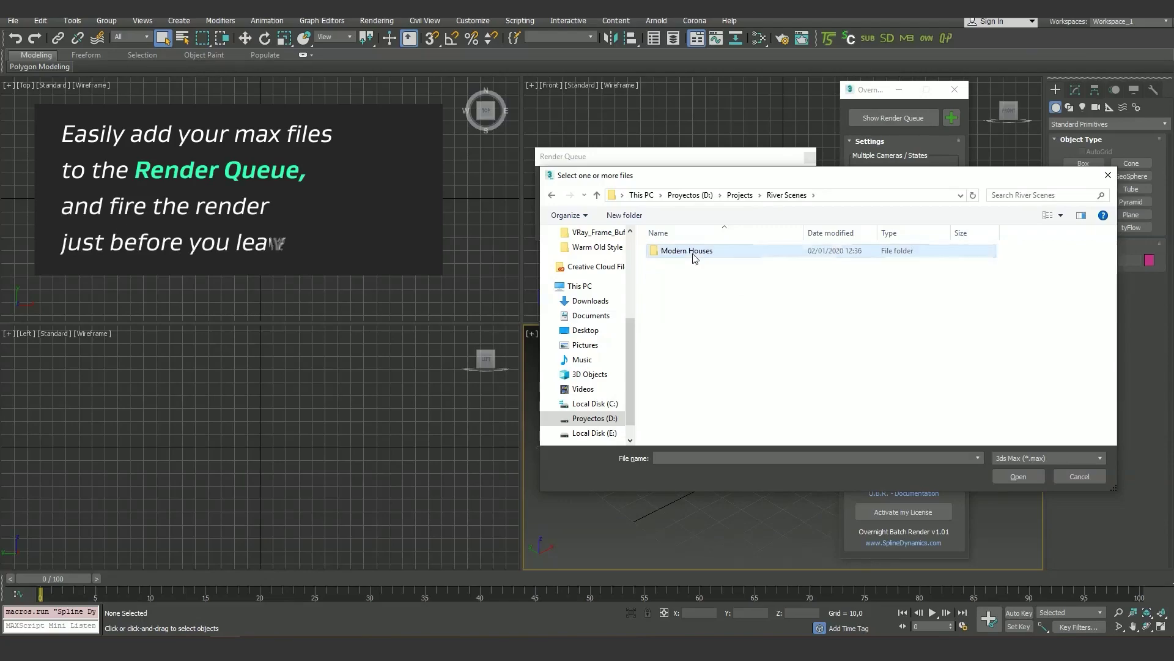
drag(703, 296, 687, 264)
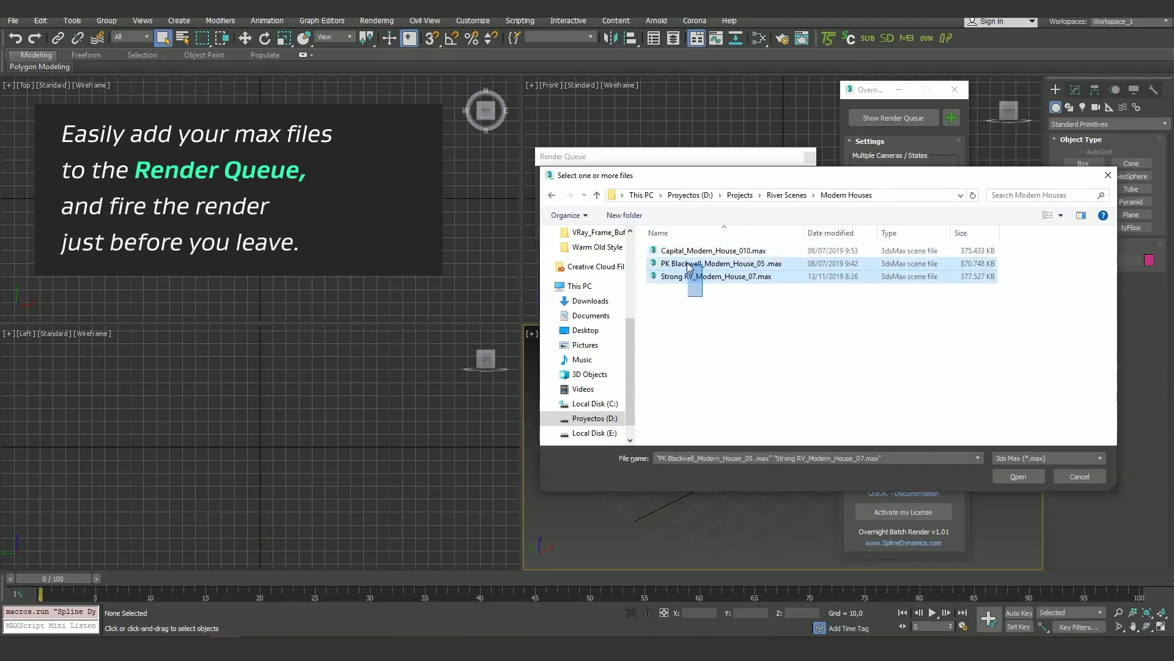
click(1019, 477)
- Set the queued house renders to a 256 × 256 override output size
click(809, 157)
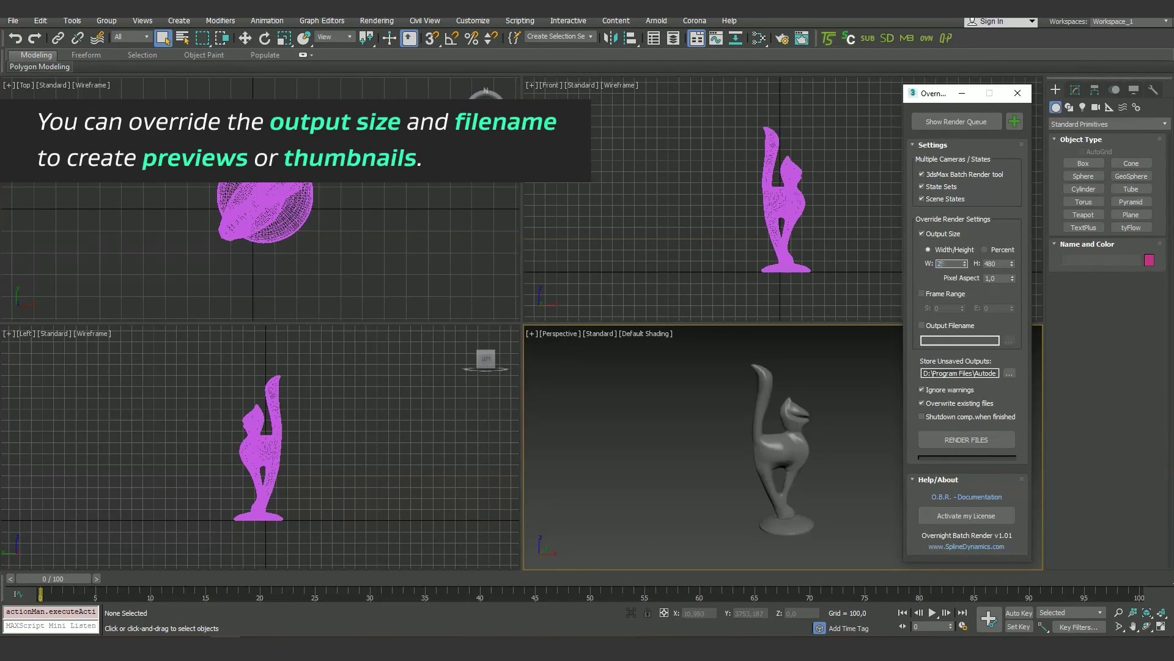
click(967, 439)
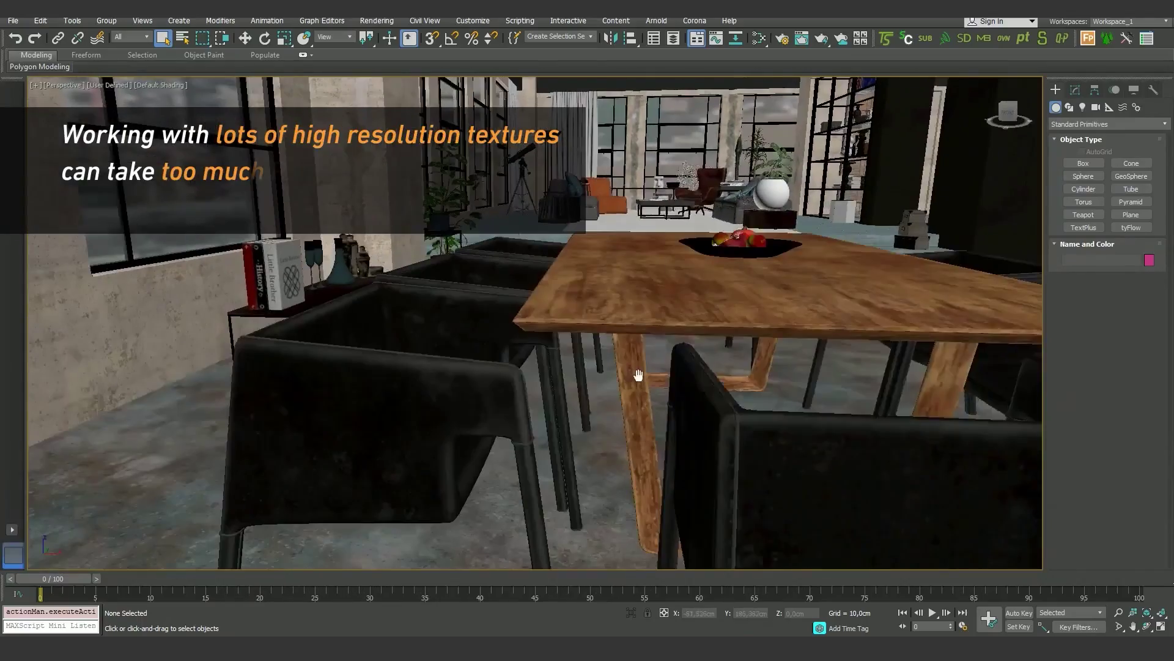
- Process all scene textures in the loft into proxies with a Max. Size of 512
middle_drag(635, 367, 610, 437)
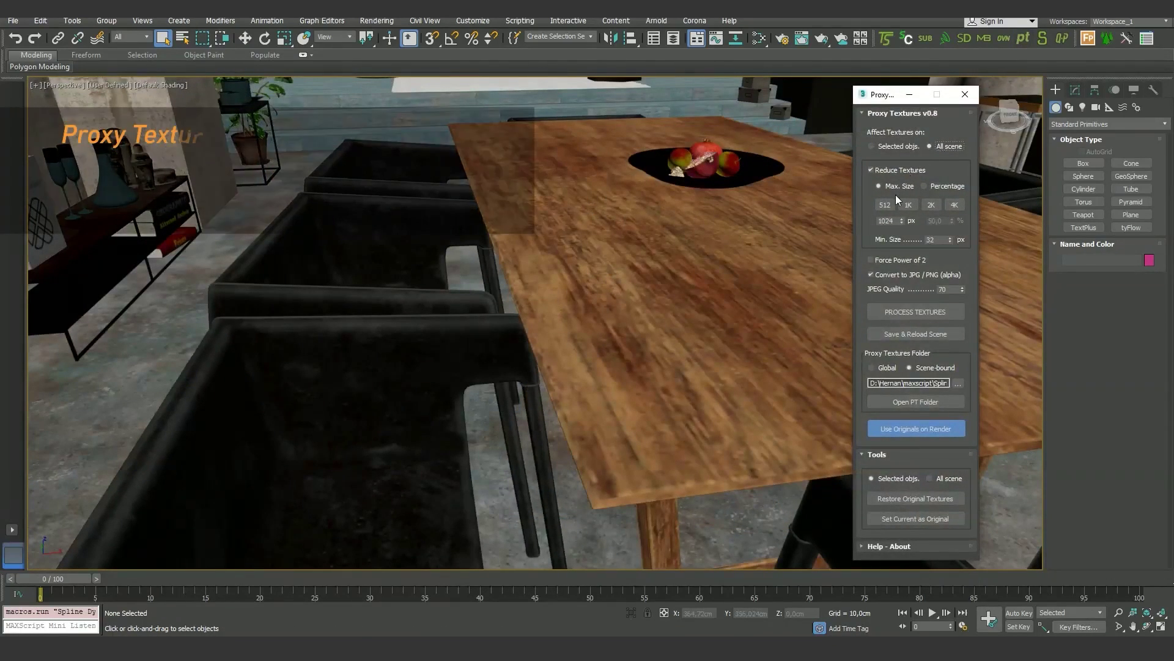
click(906, 312)
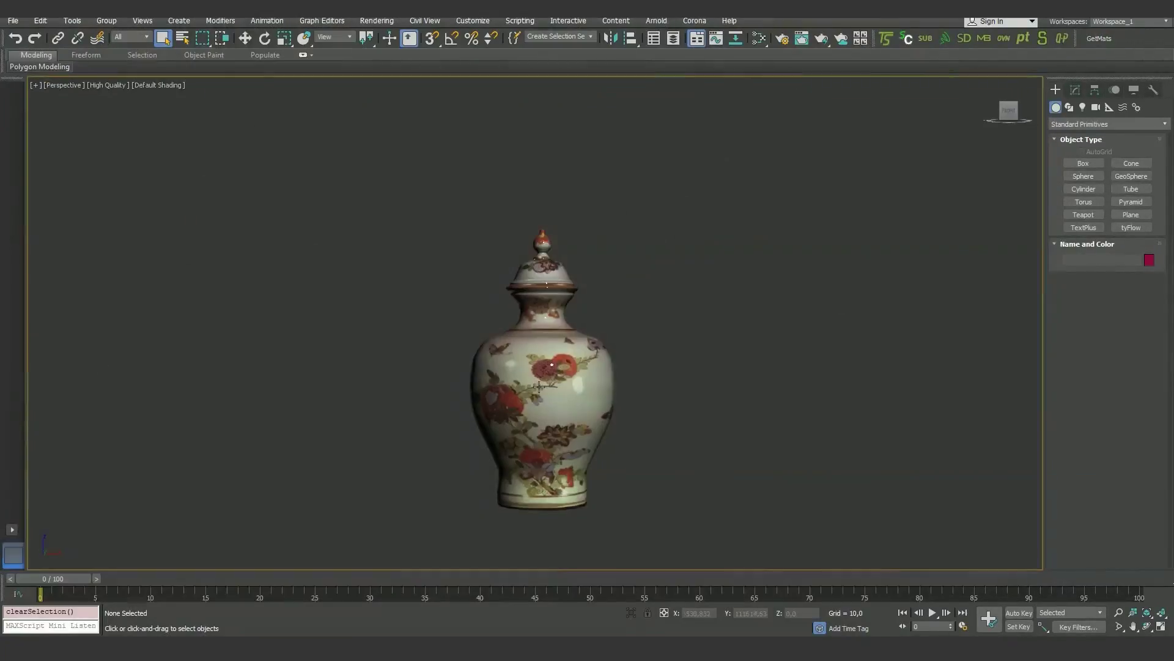
scroll(539, 387, up, 3)
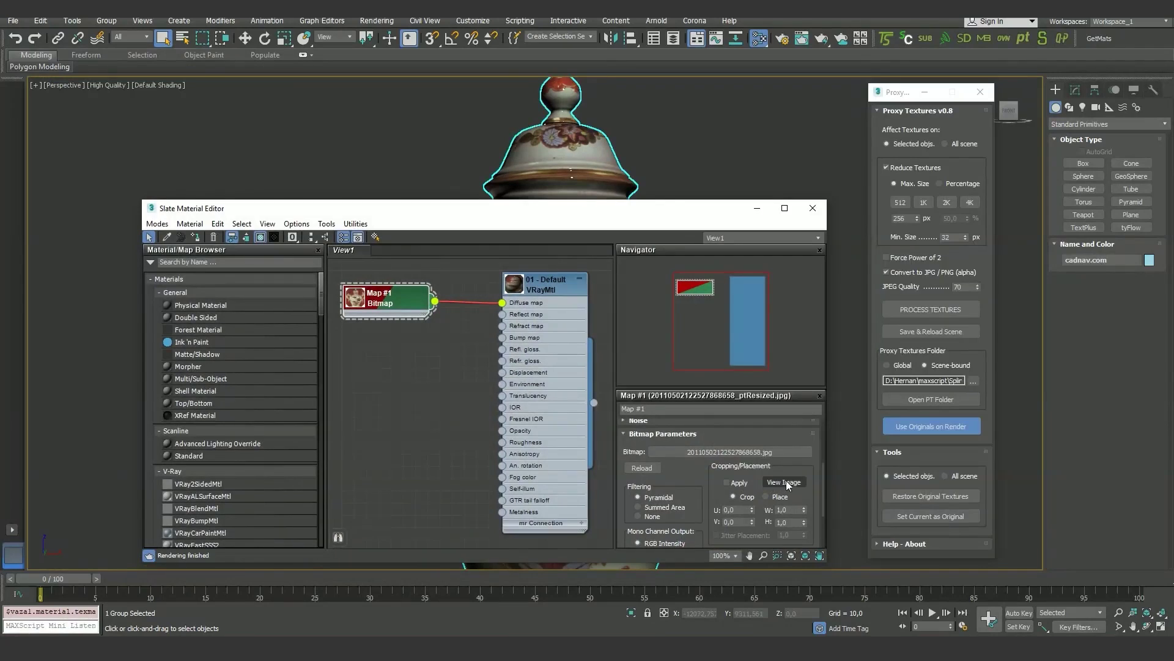
- Swap the vase texture for a 256-pixel proxy and render using the original textures
click(787, 480)
click(616, 127)
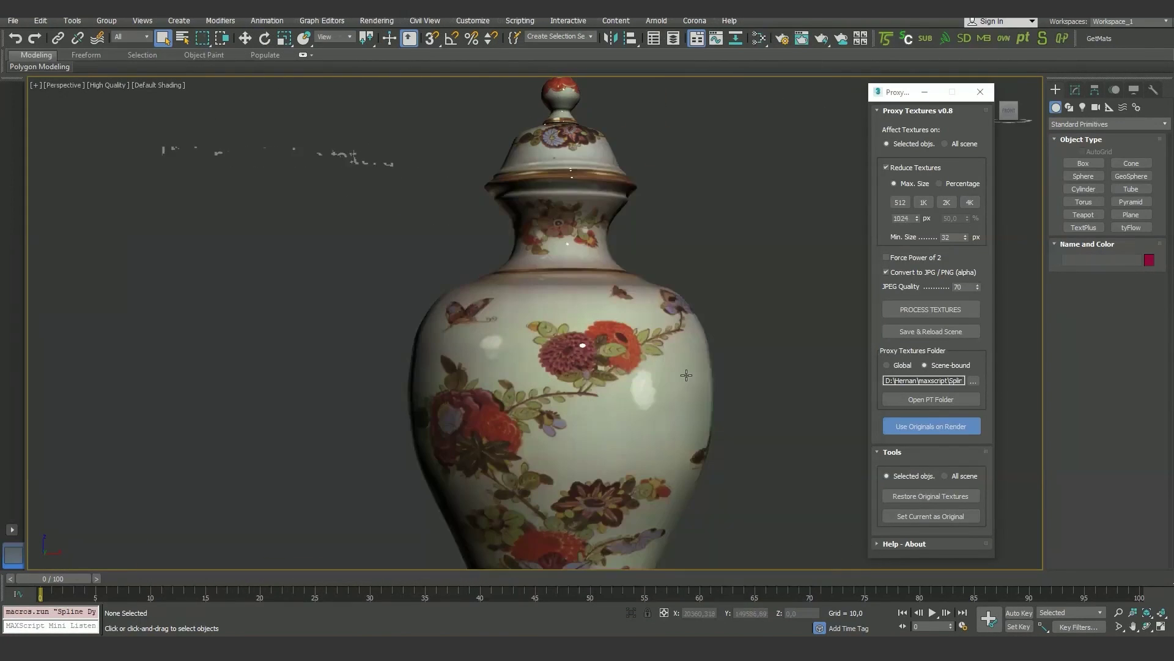
click(700, 402)
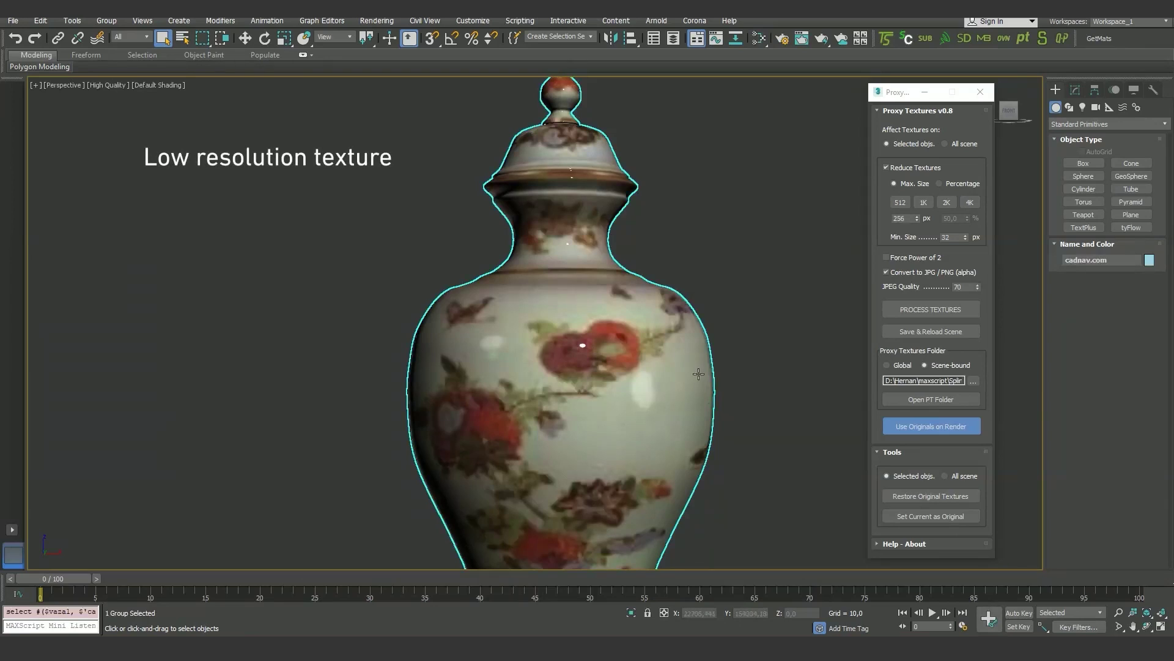
key(m)
click(783, 482)
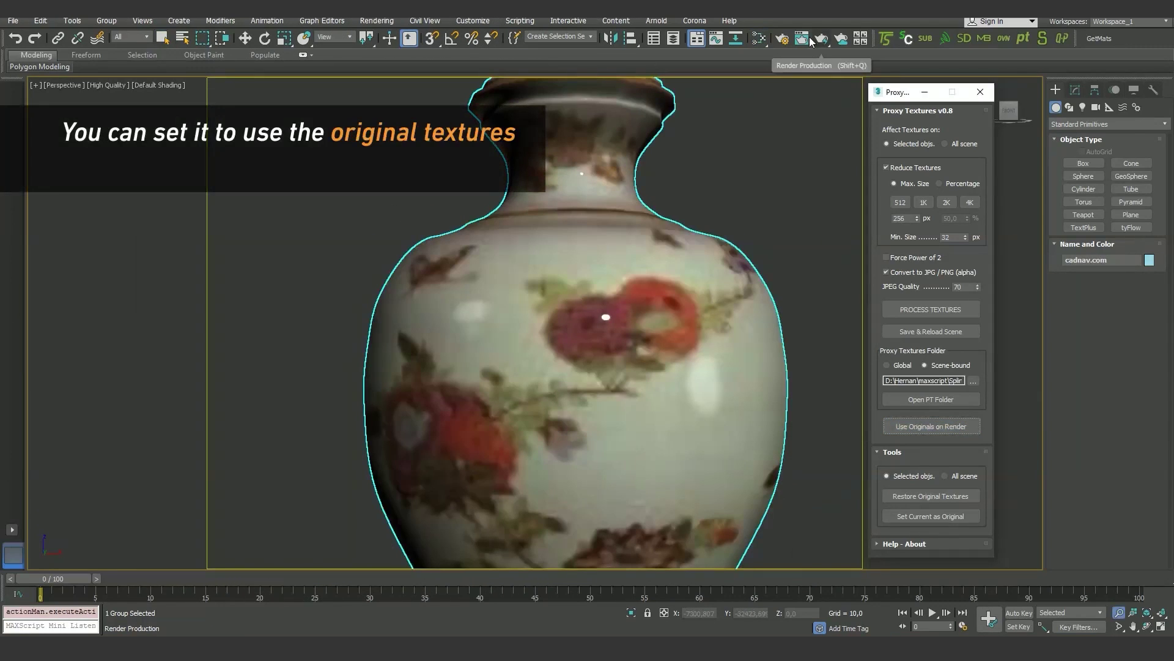
click(811, 40)
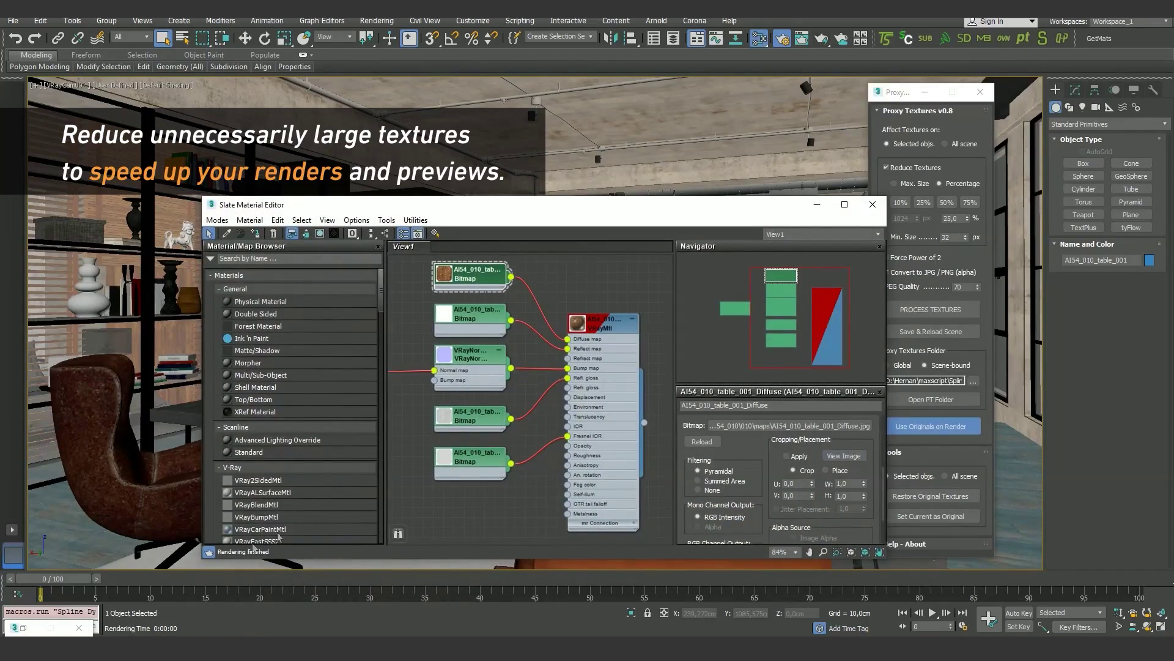
- Compare the table's wood texture with its 25% resized proxy
click(856, 456)
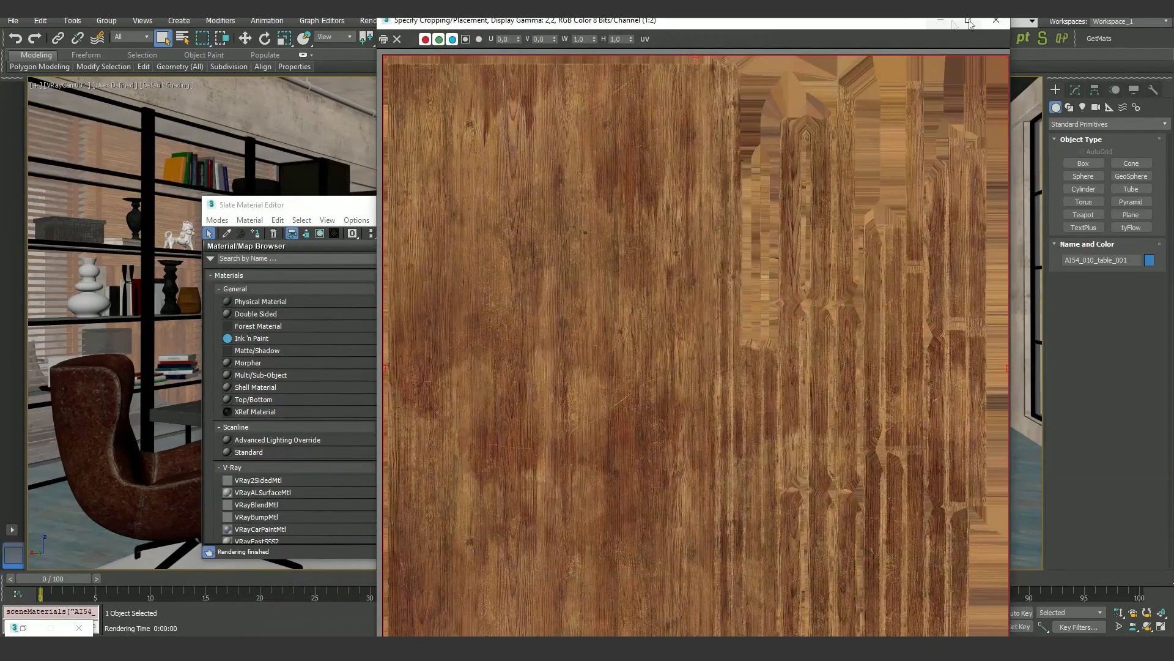
click(996, 23)
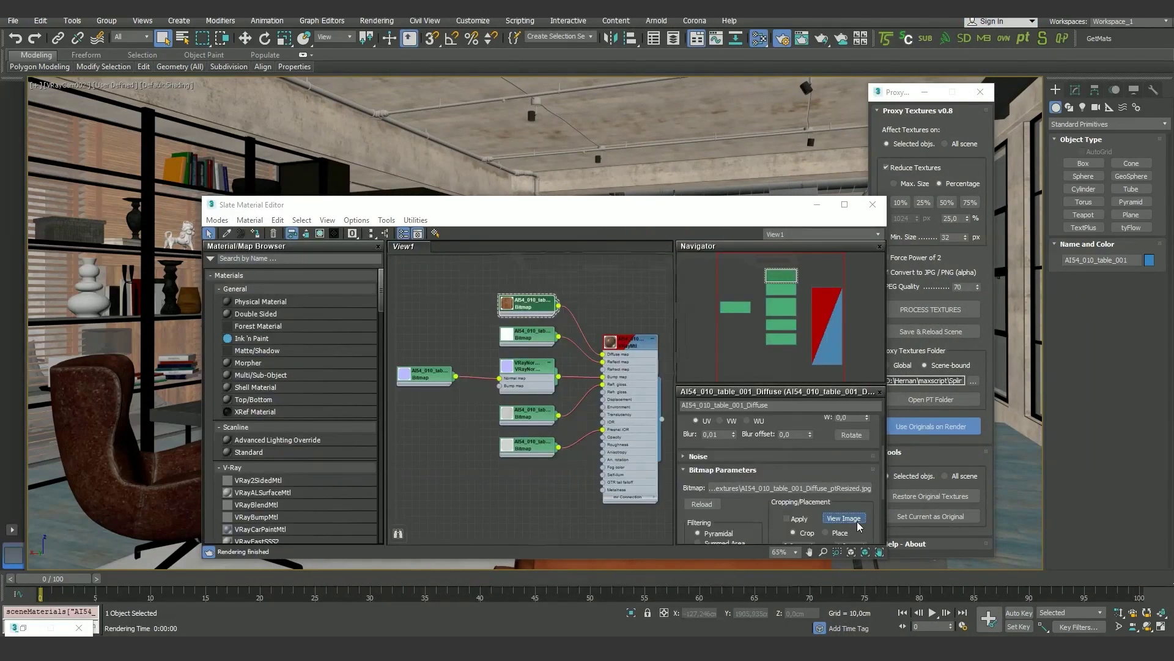
click(843, 518)
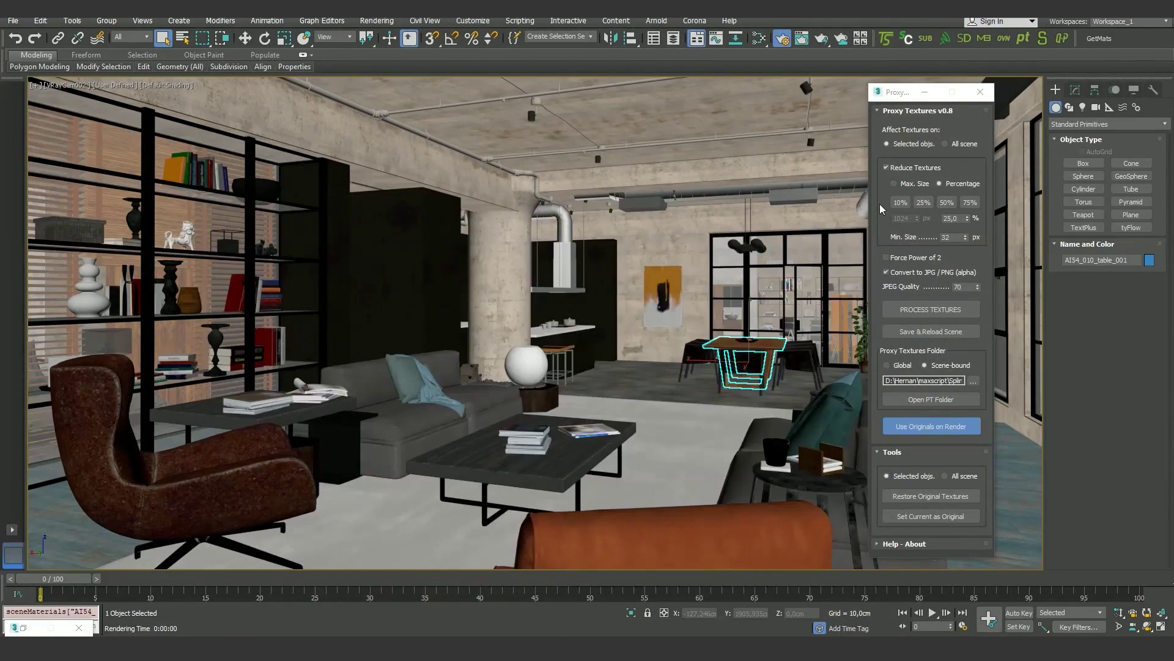
- Convert the ruins group's textures to 512-pixel power-of-two JPG proxies and review the proxy folder
key(shift+q)
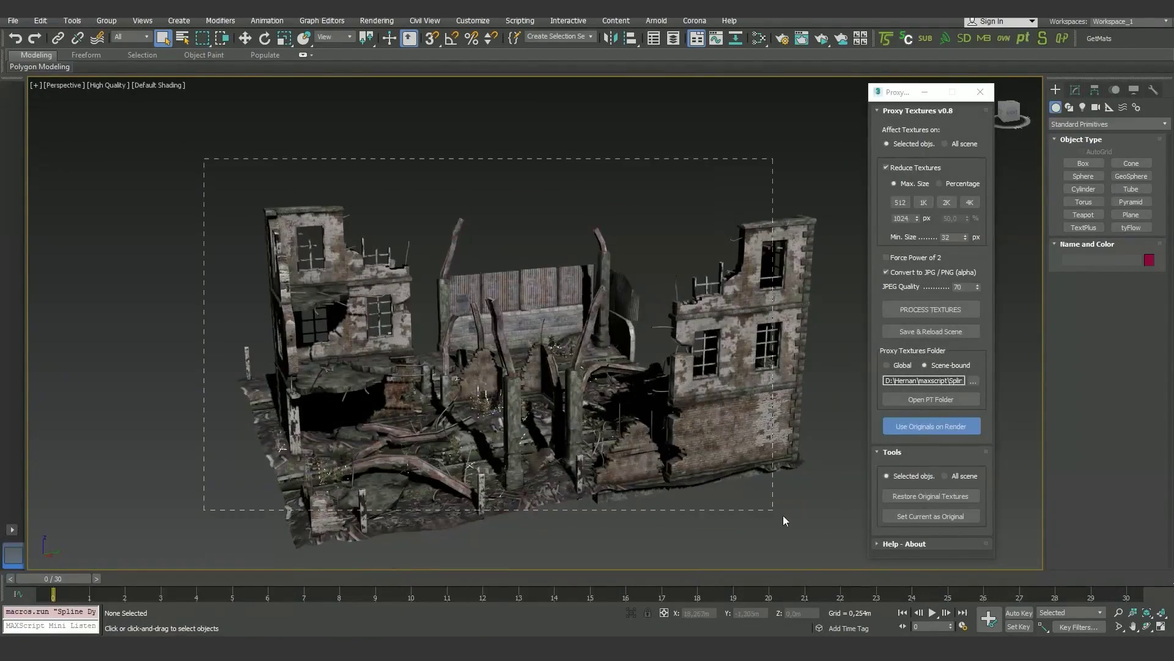
drag(783, 515, 783, 517)
click(886, 257)
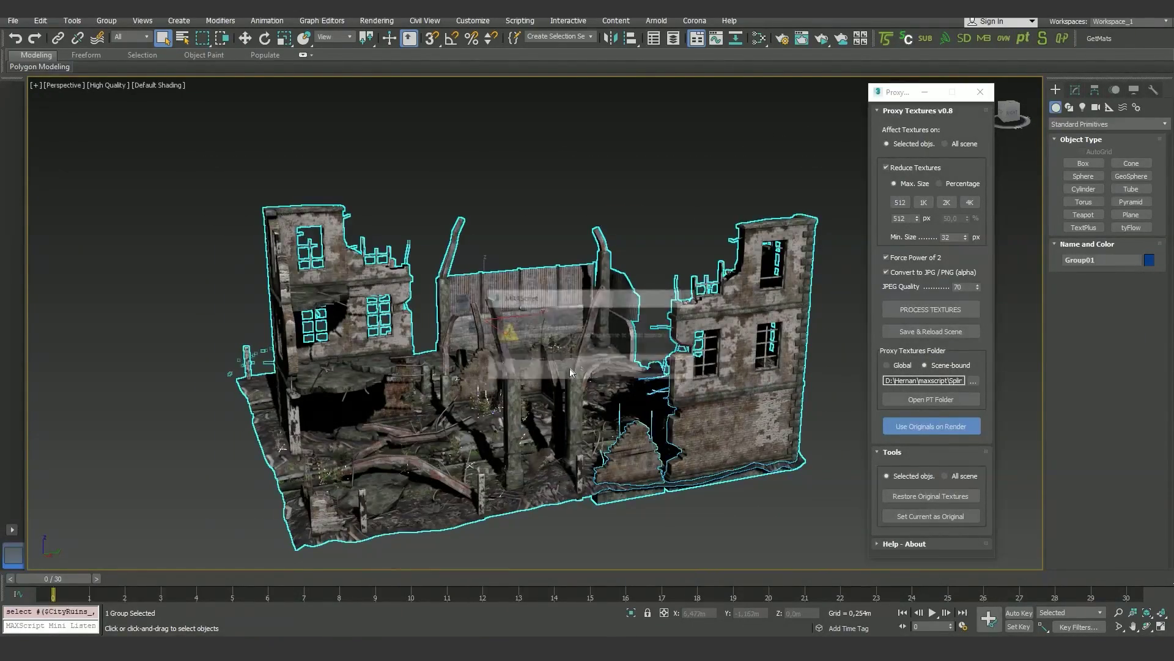
click(664, 370)
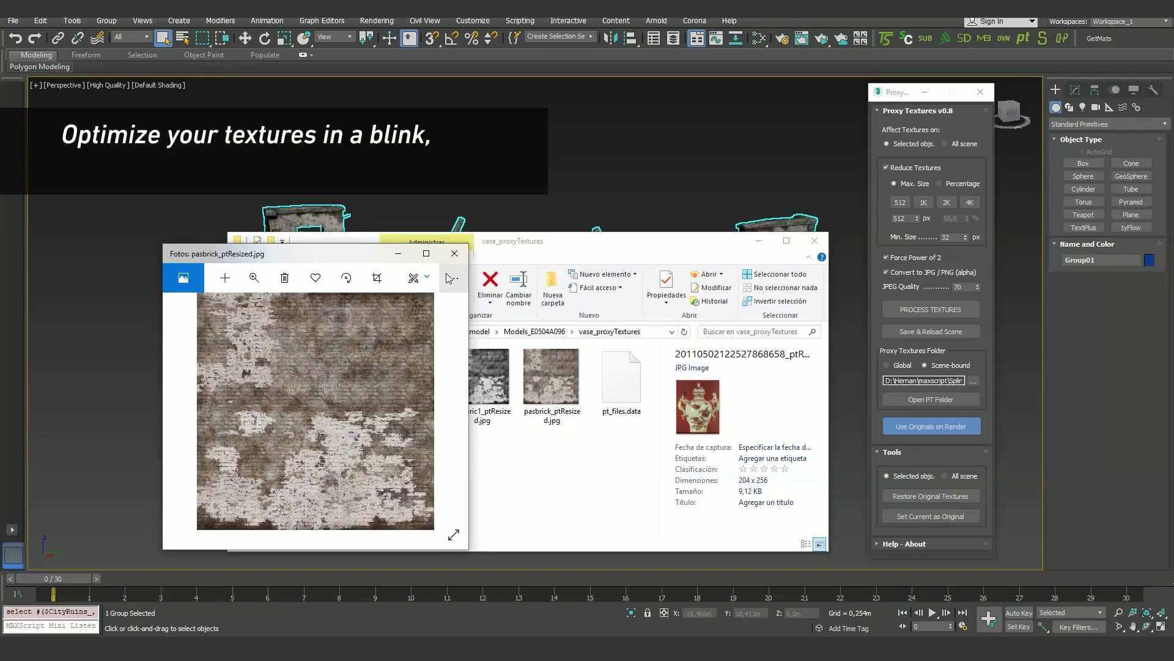
click(456, 257)
click(820, 242)
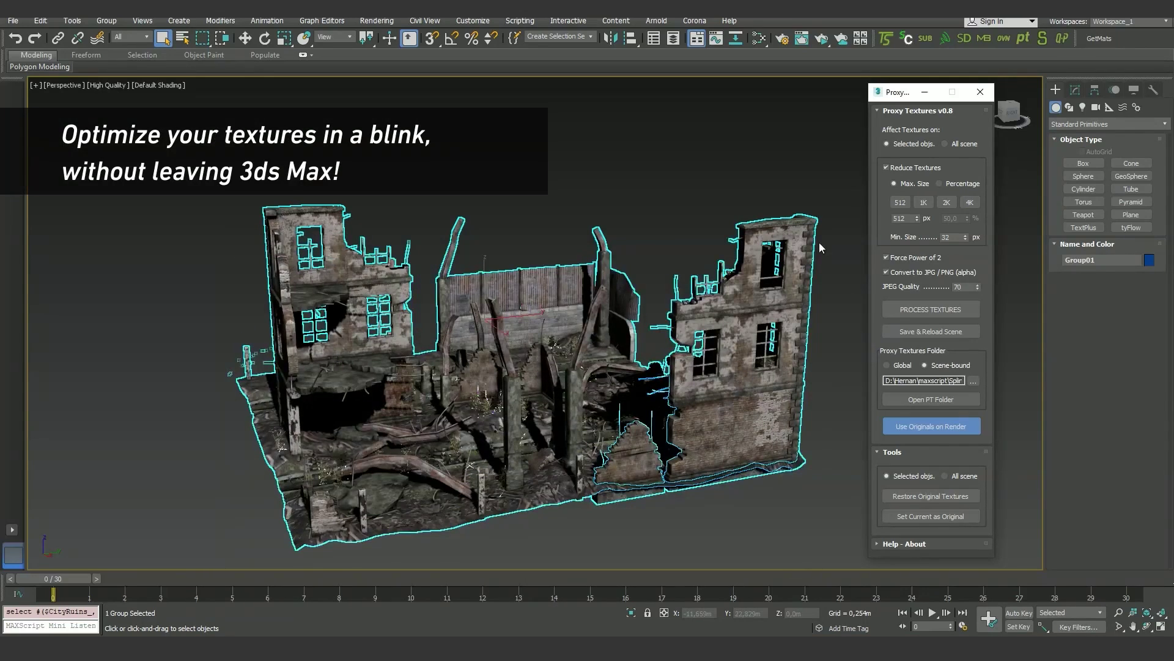
click(848, 436)
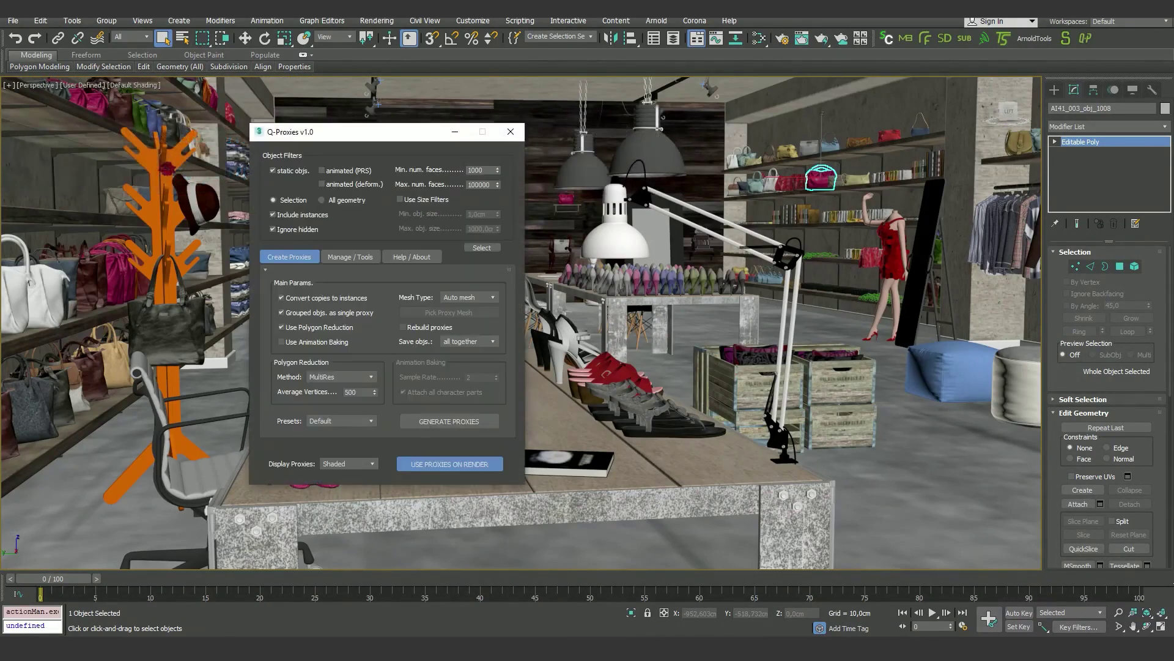
- Generate proxies for the 445 filtered store objects, then for the cars with the Vehicles - still preset
click(481, 247)
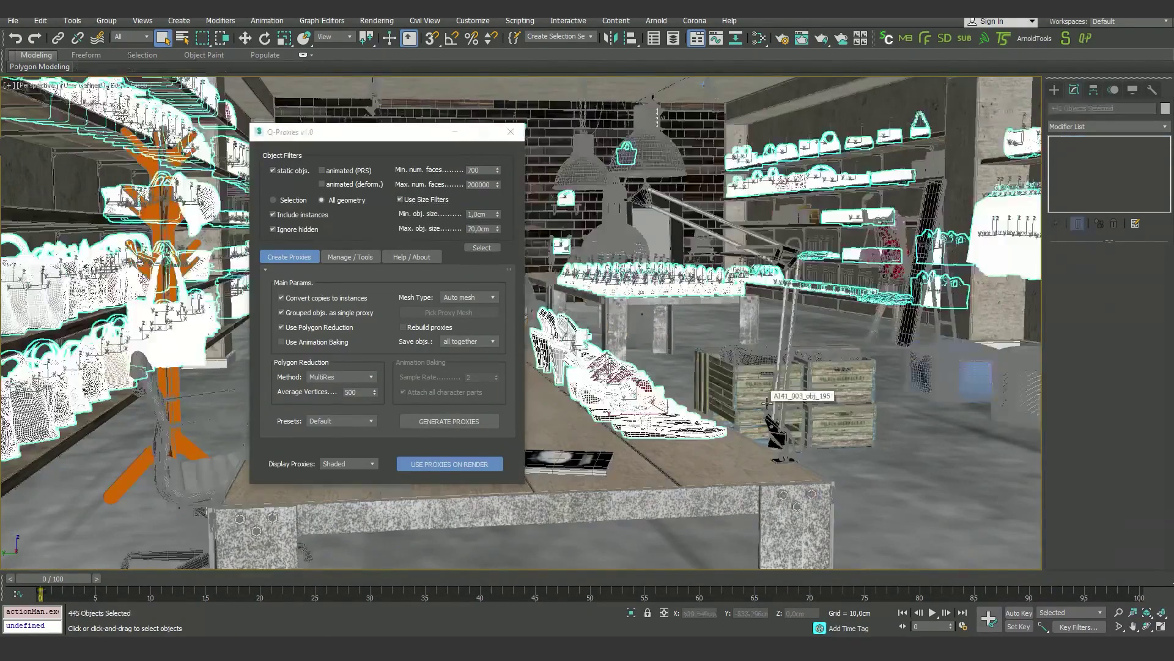
click(450, 421)
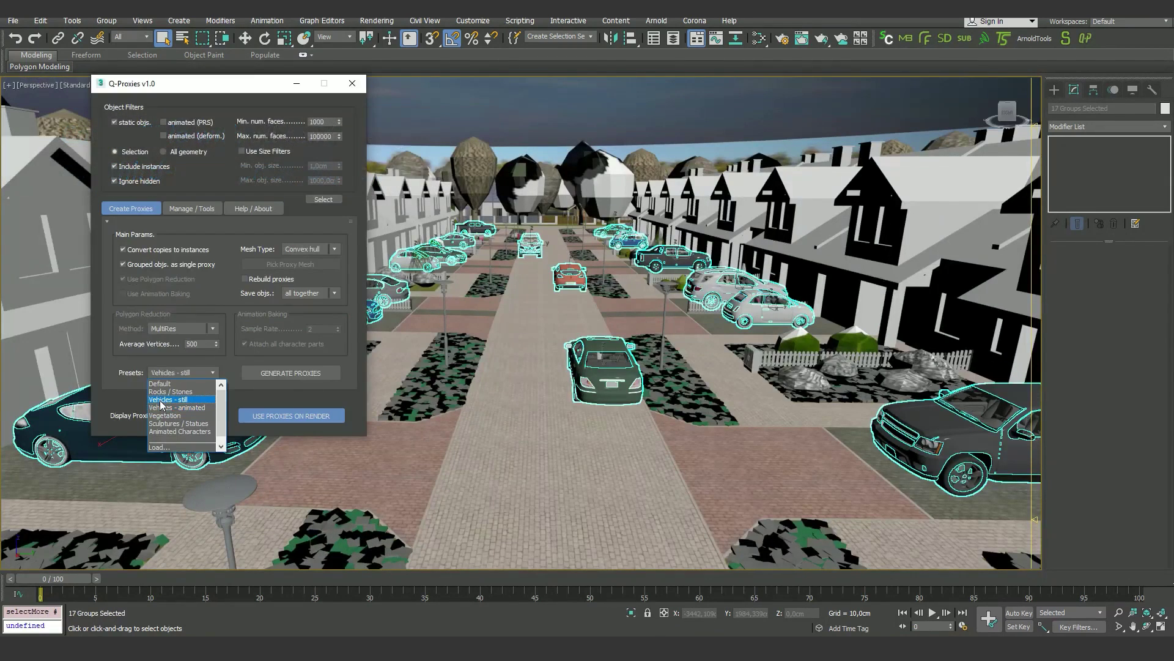
click(168, 400)
click(291, 372)
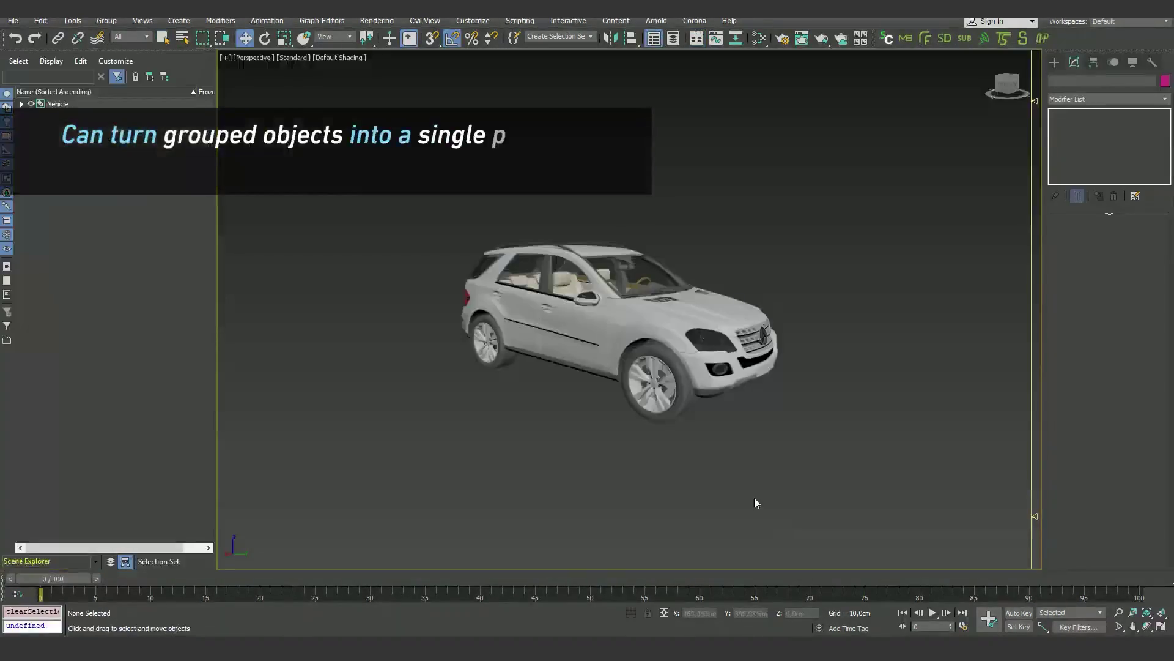
- Turn the Vehicle group into one convex-hull proxy, then bring back the original objects
click(619, 342)
alt+middle_drag(617, 342, 770, 418)
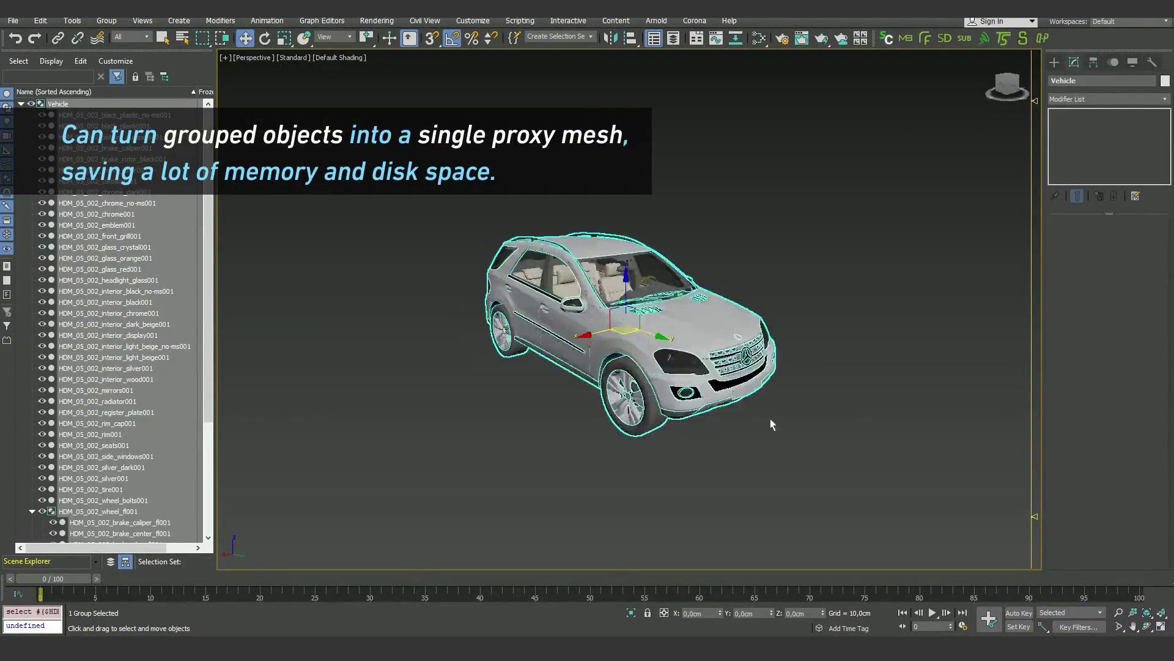
key(F4)
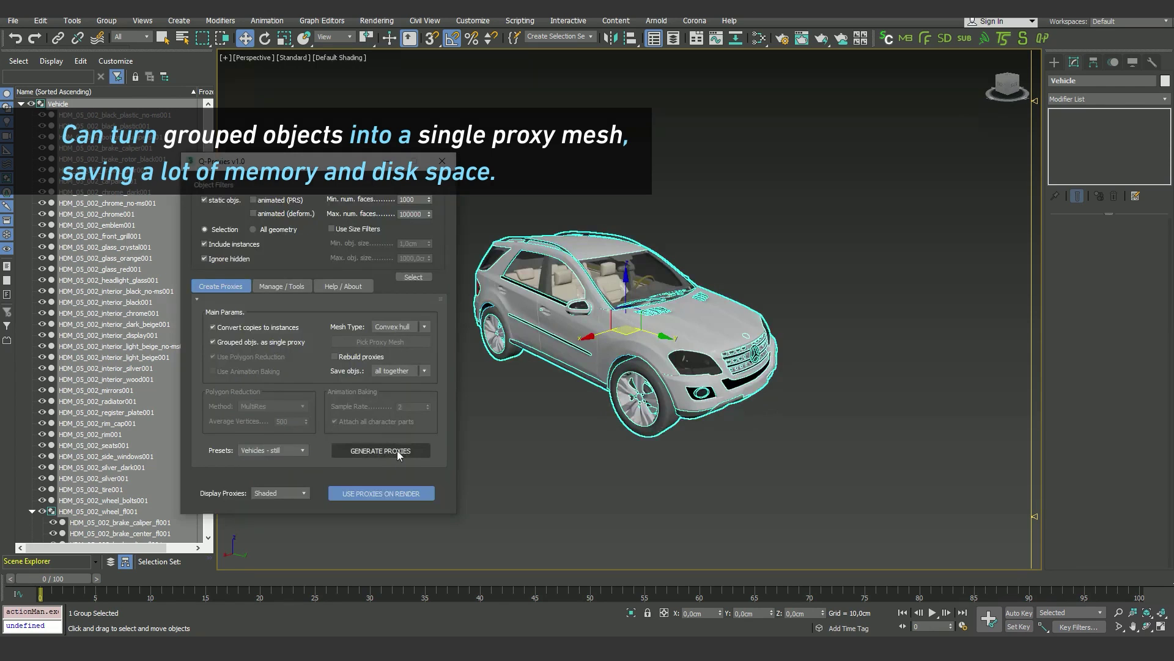
click(397, 450)
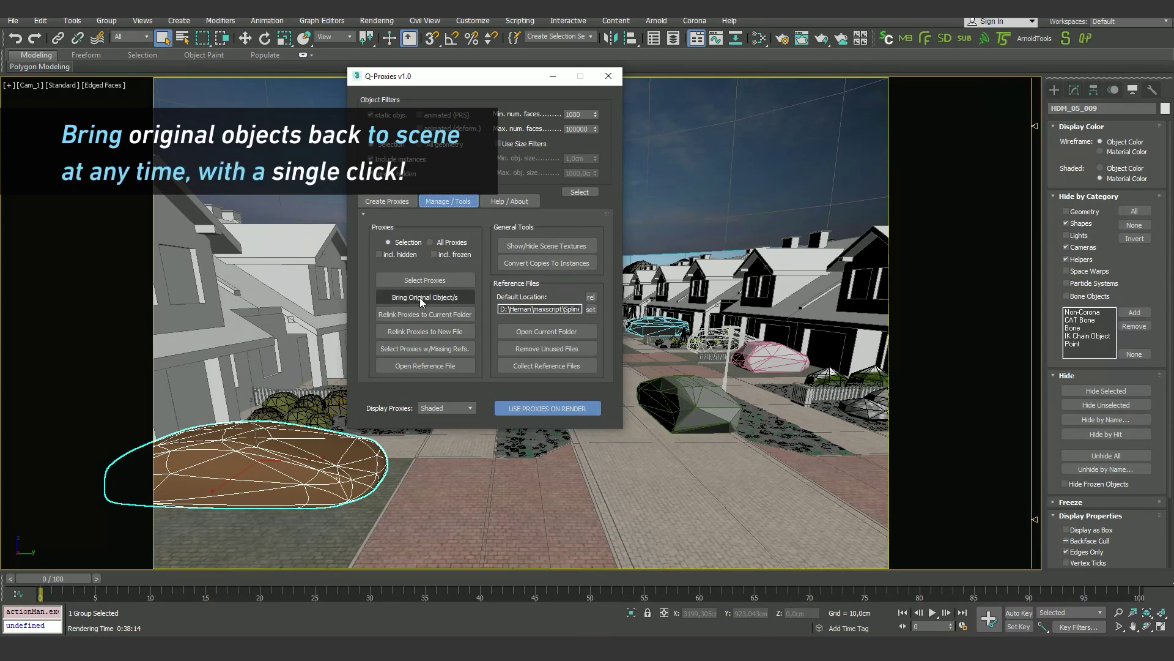
click(419, 298)
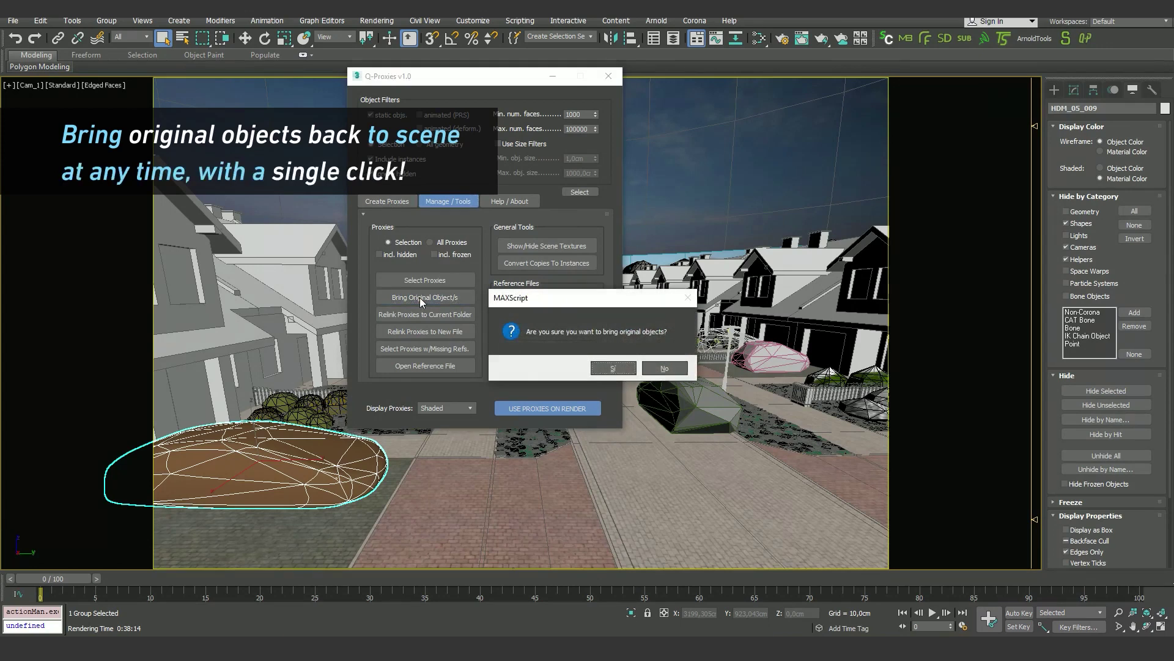
click(625, 371)
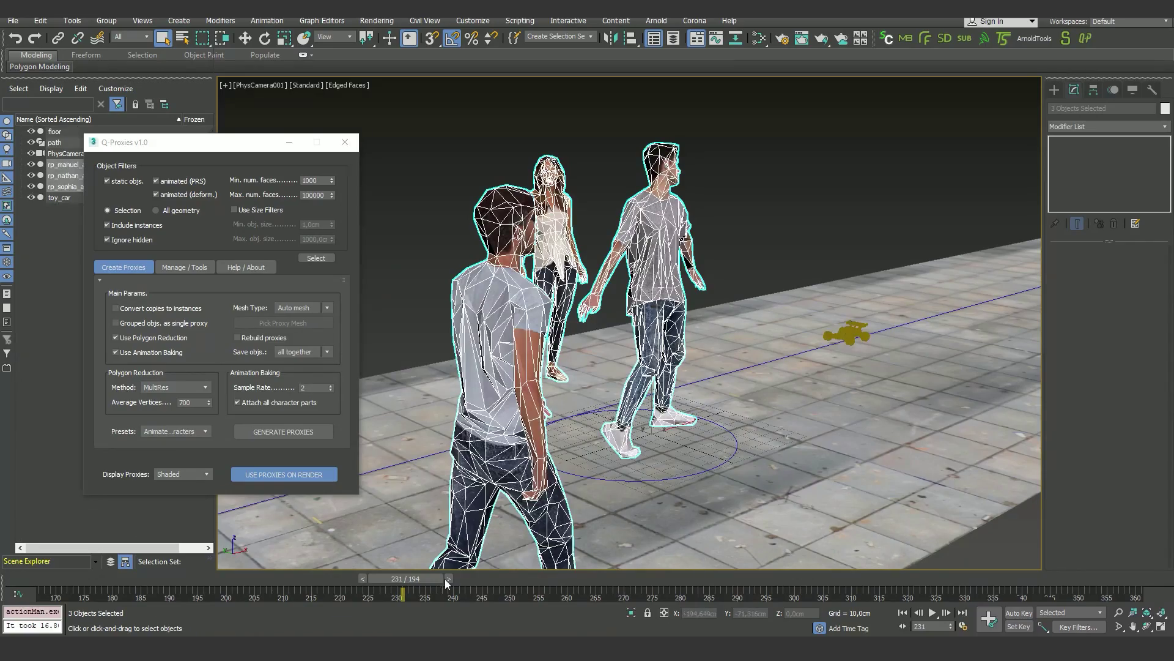
- Scrub the timeline to frame 286 to watch the proxied characters walk
drag(446, 582, 517, 581)
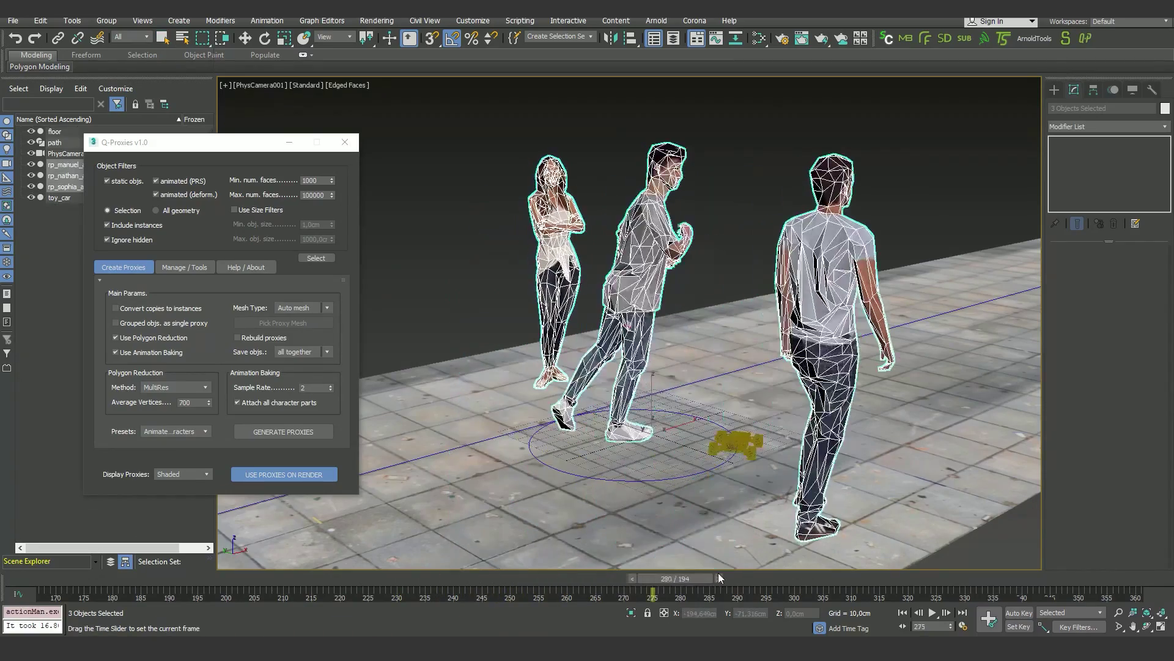
drag(718, 572, 890, 573)
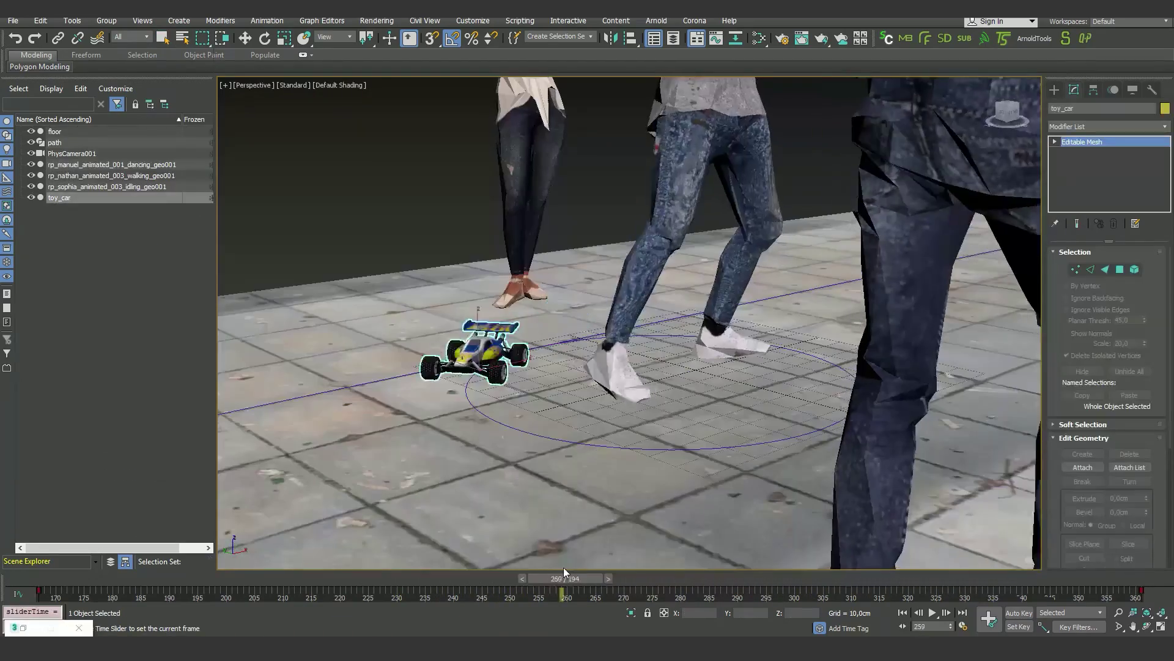
drag(563, 567, 762, 563)
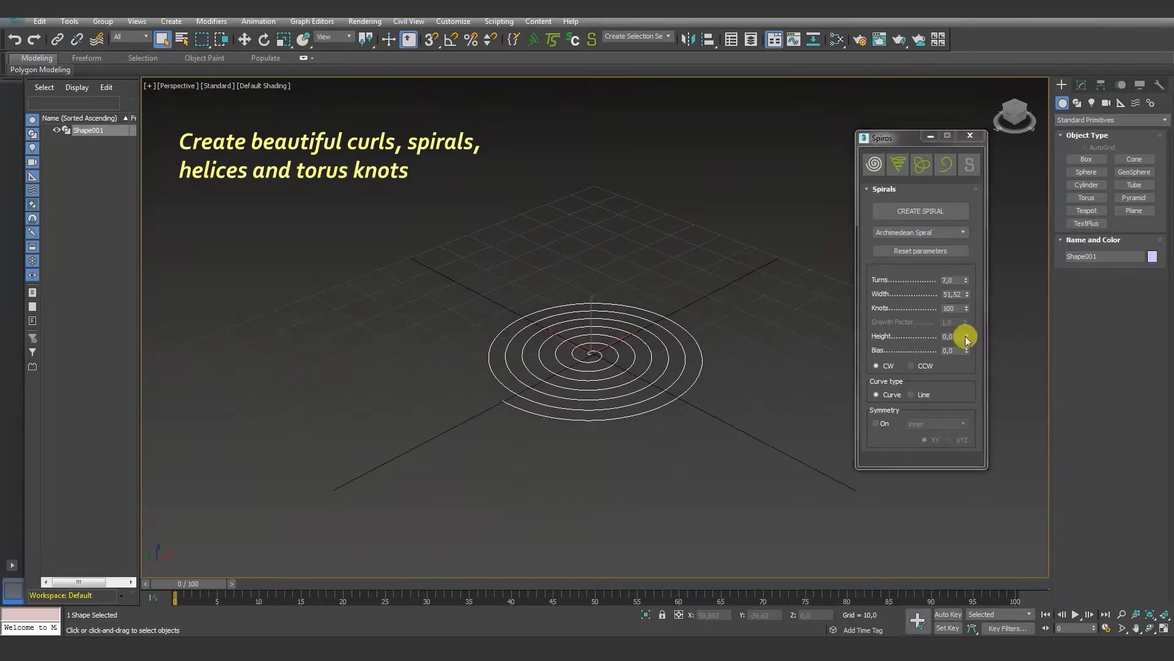
- Toggle the spiral between CCW and CW and enable outer Symmetry for a mirrored pair
mouse_move(966, 336)
mouse_down()
mouse_move(938, 44)
mouse_move(952, 336)
mouse_up()
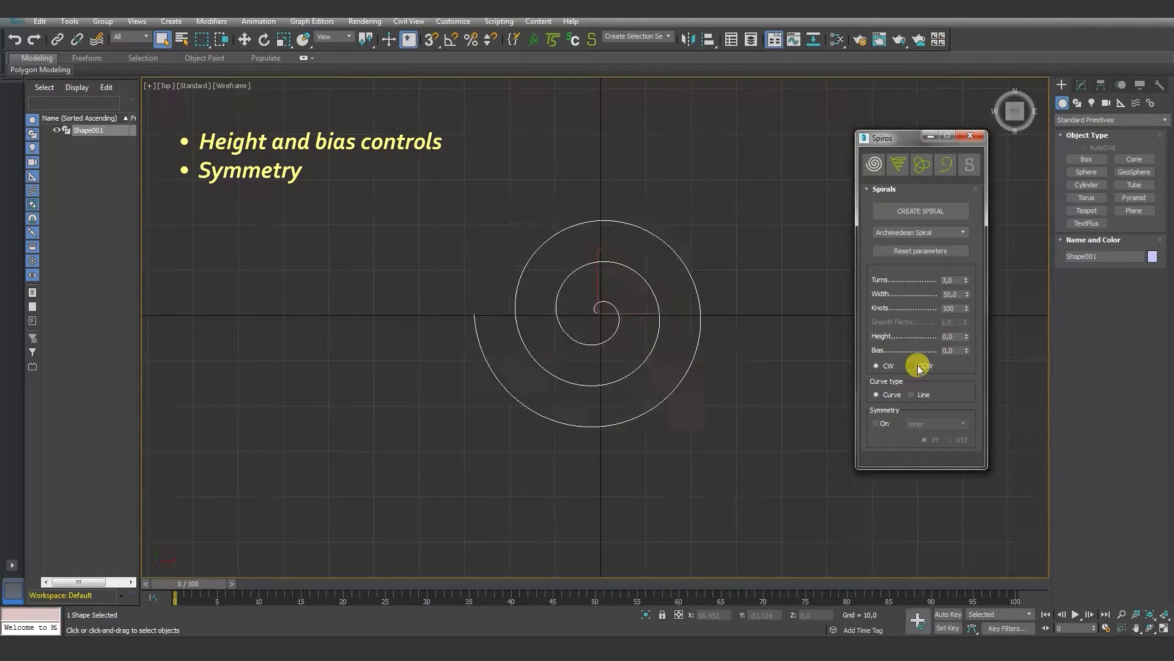
click(914, 365)
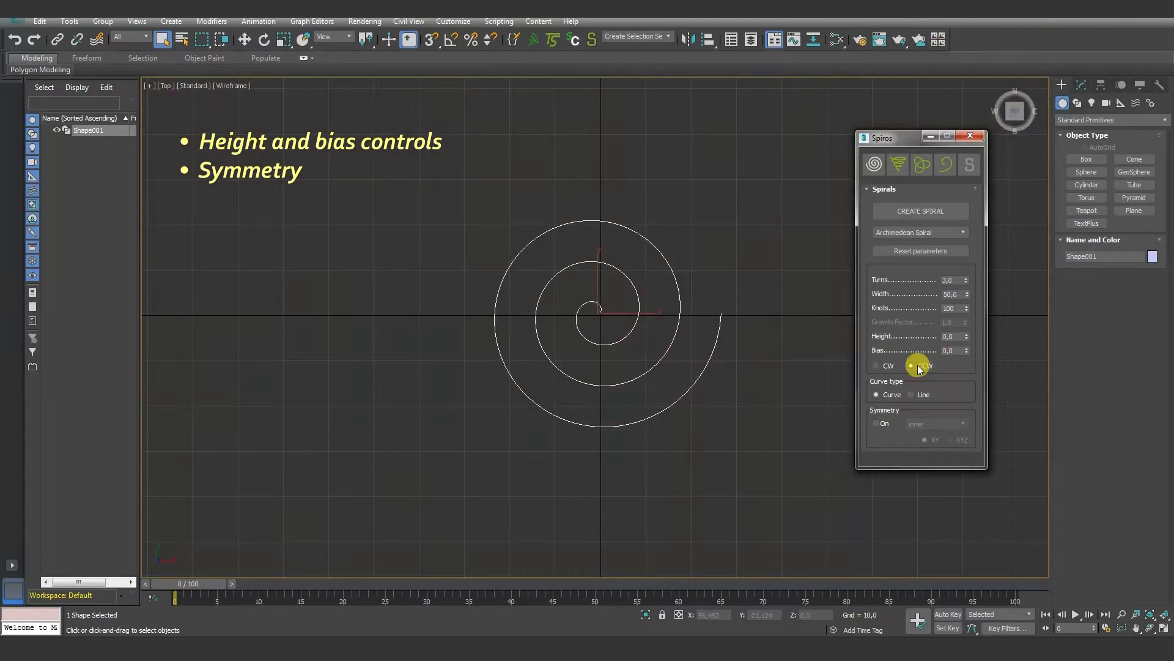
click(883, 368)
click(879, 424)
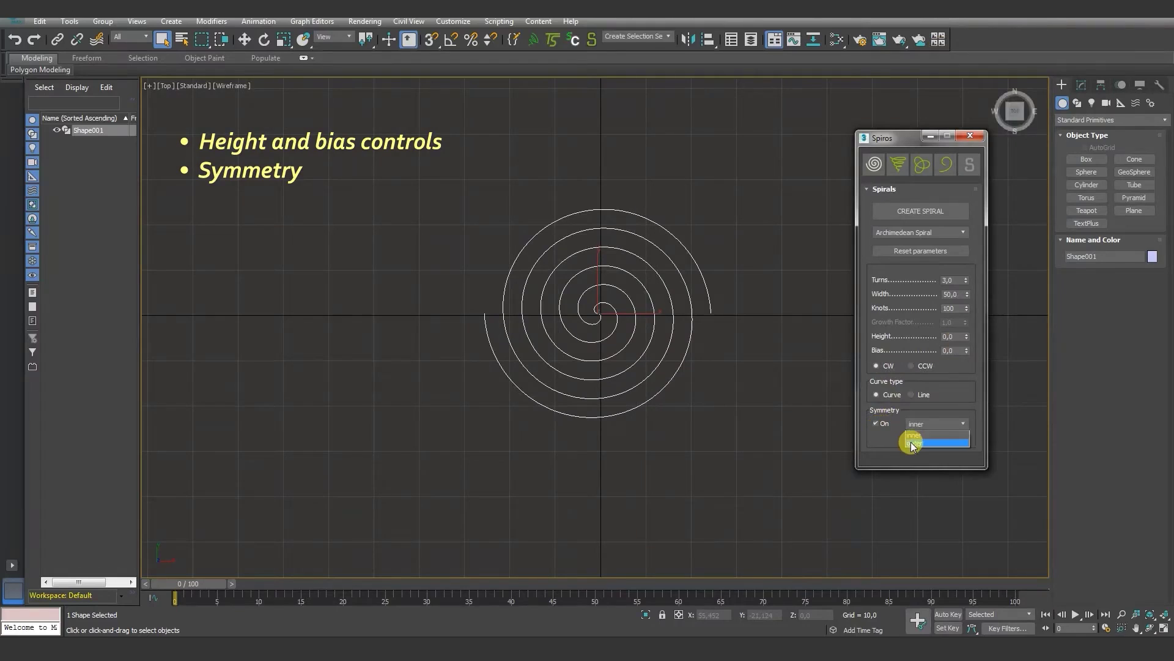
click(912, 442)
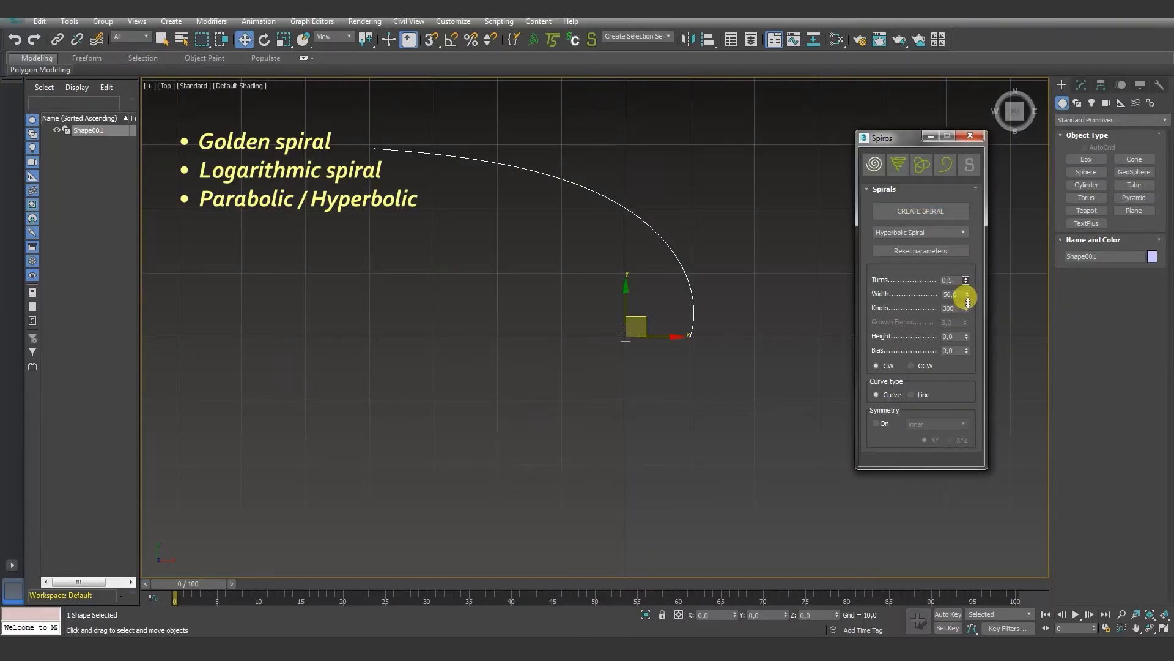
- Increase the spiral's turns and lower its knots until it becomes triangular
drag(966, 280, 968, 290)
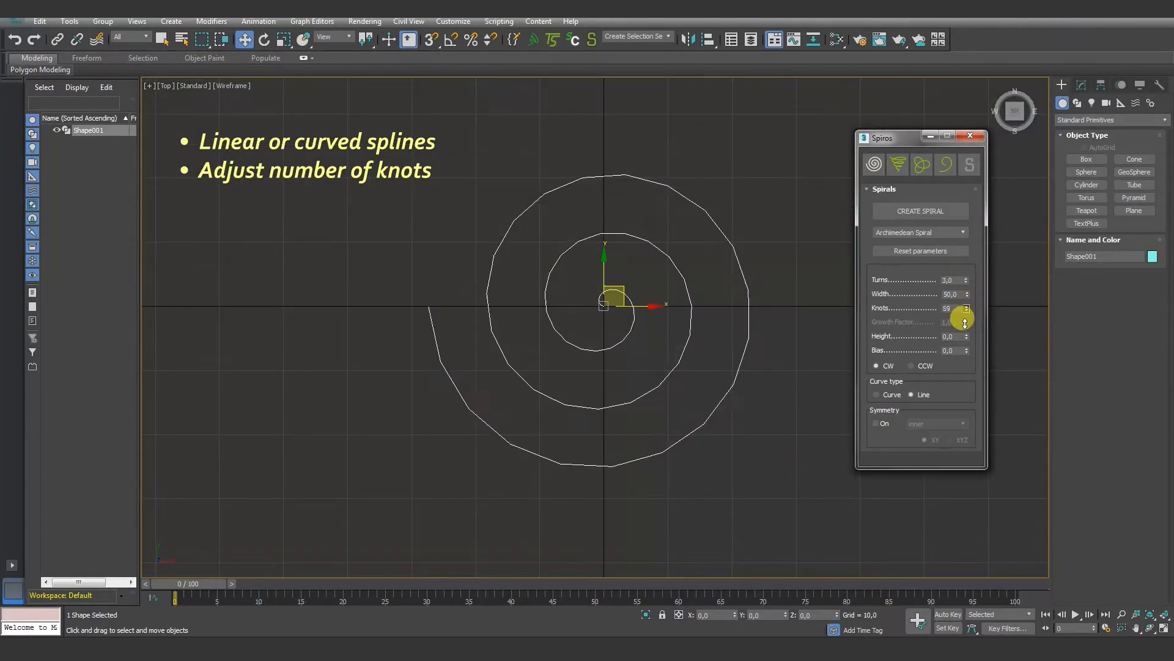
drag(962, 314, 967, 310)
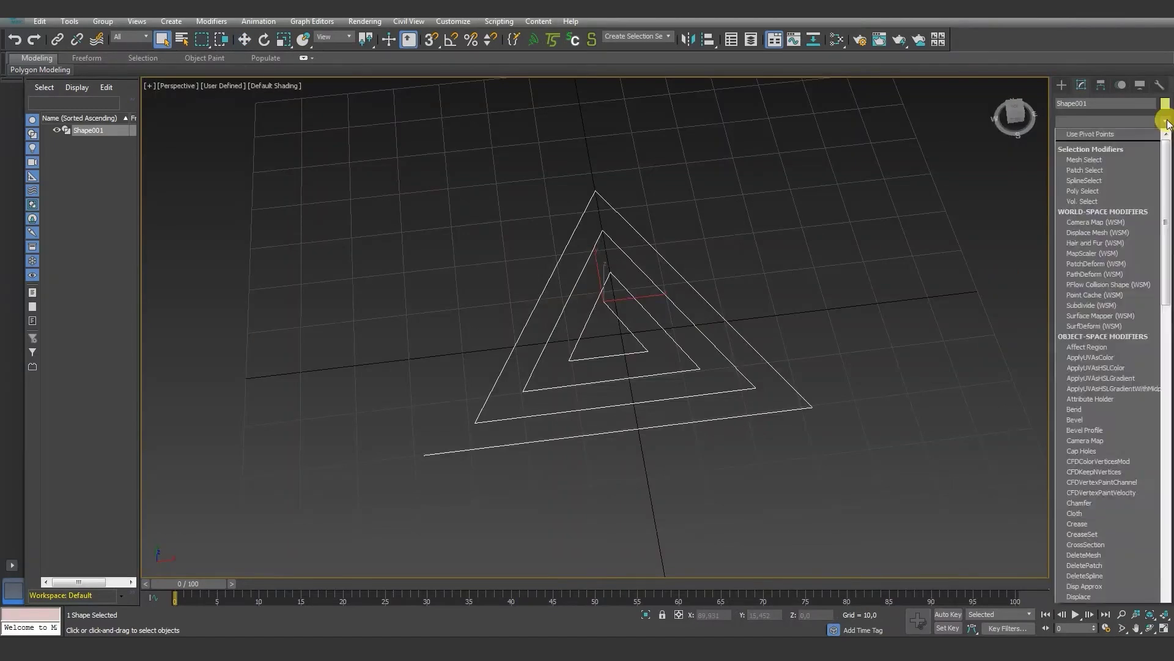
drag(1144, 458, 1145, 456)
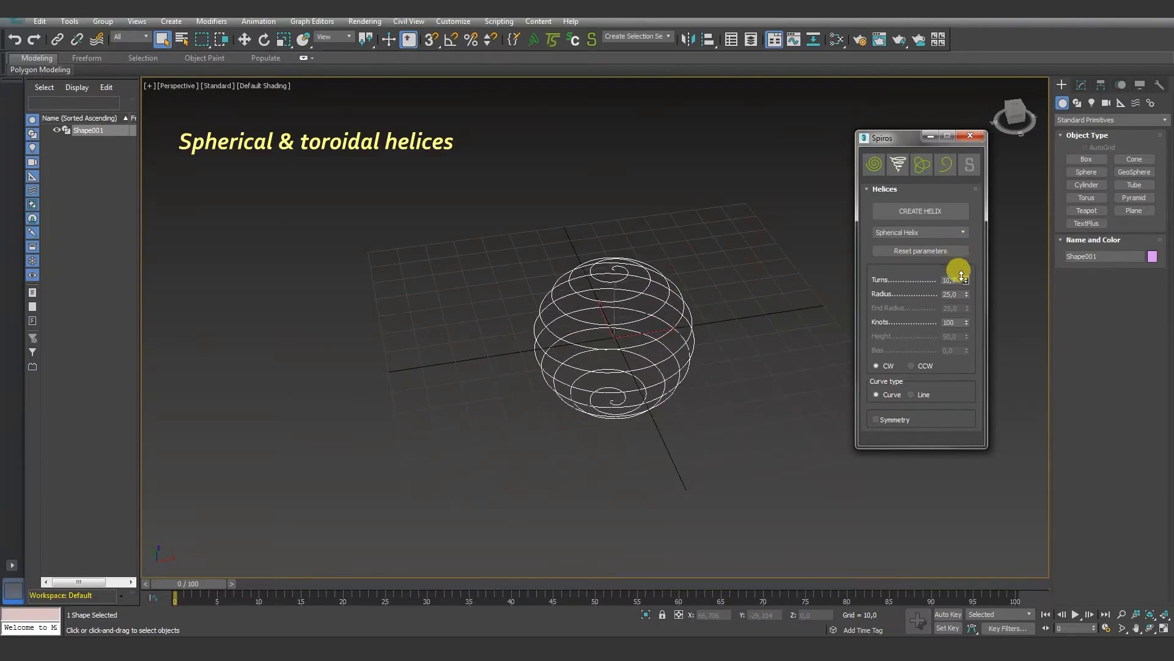
- Reduce the helix turns, switch to Loxodrome and Toroidal Helix, then raise the seven-foil torus knot's Variant
drag(962, 275, 956, 277)
click(911, 233)
click(890, 254)
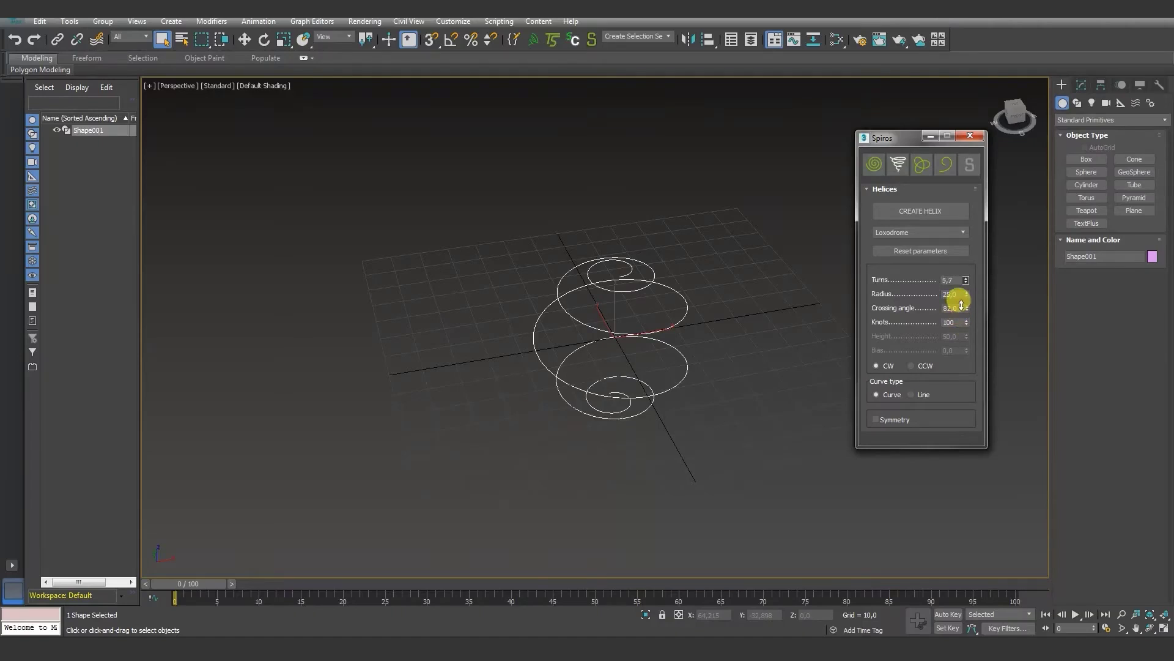
drag(956, 291, 962, 273)
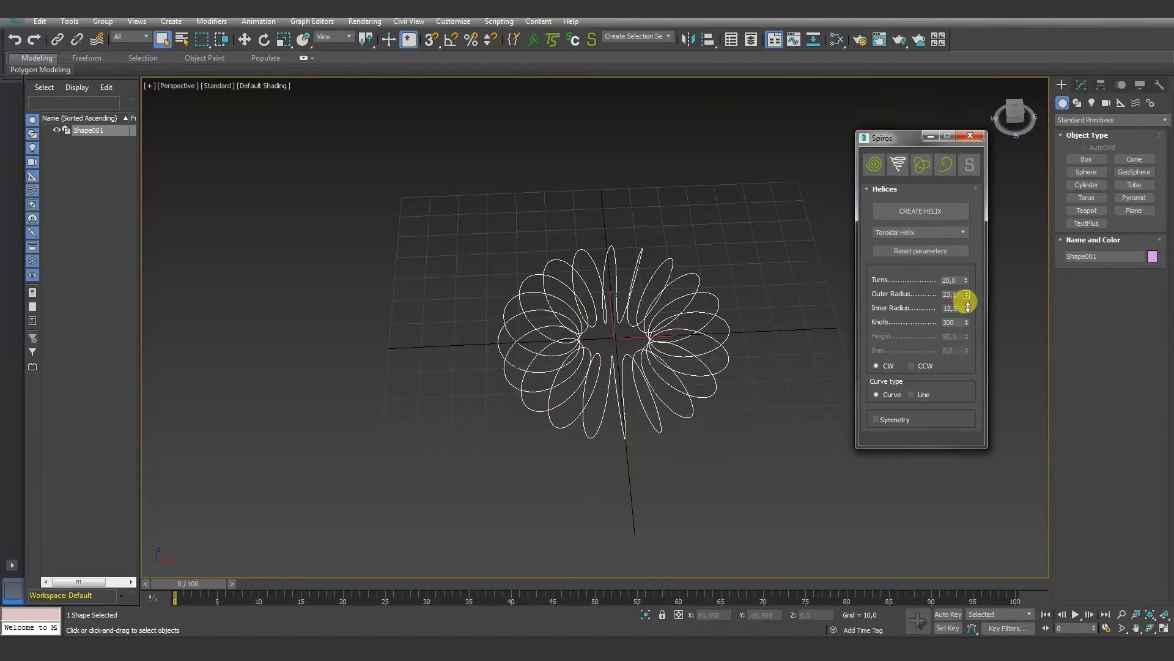
drag(962, 299, 967, 349)
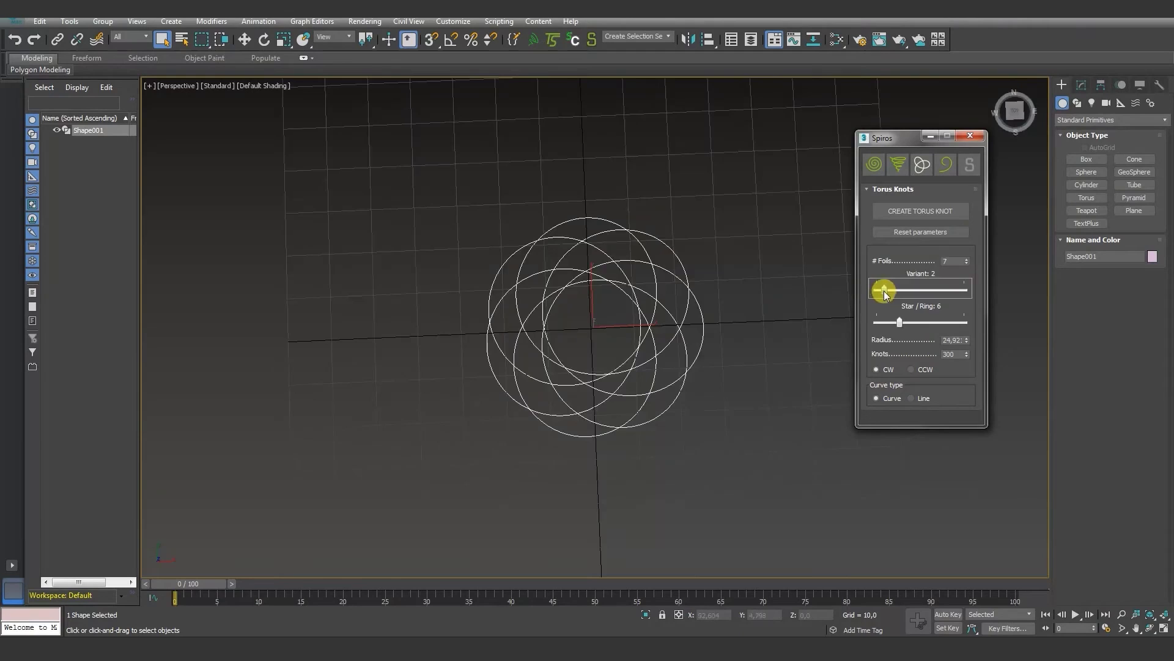
drag(883, 290, 967, 292)
drag(967, 292, 972, 292)
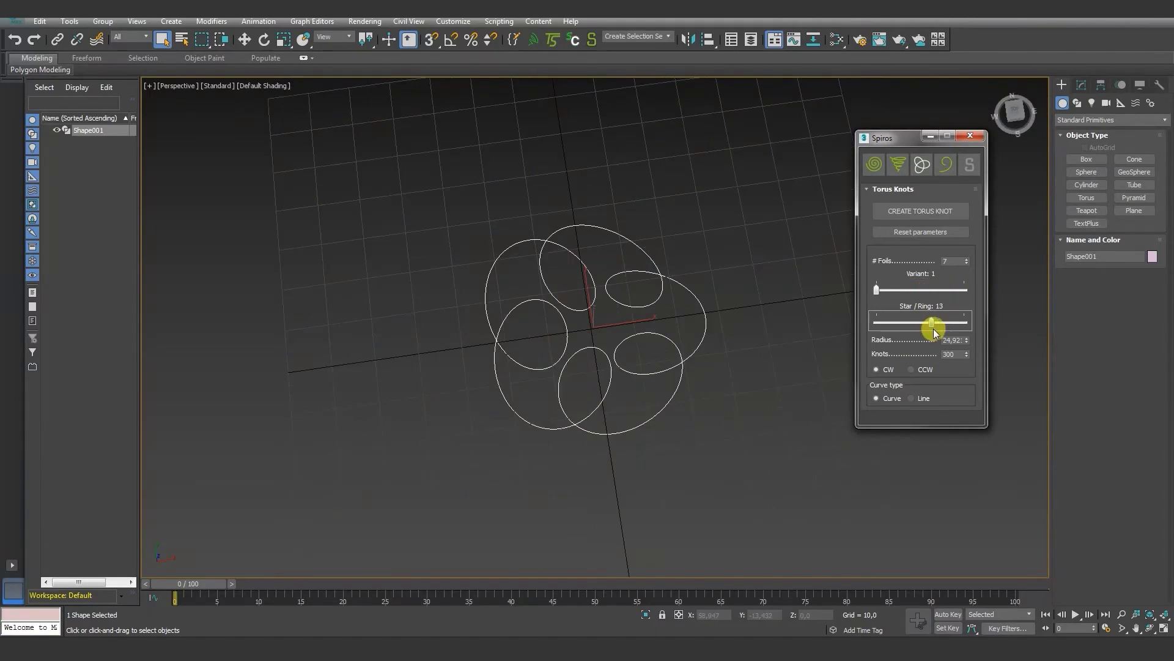
- Drop the knot's Star/Ring to 1, then weld the text shapes' vertices and run Make Diagnosis
drag(934, 332, 881, 335)
alt+middle_drag(757, 399, 783, 334)
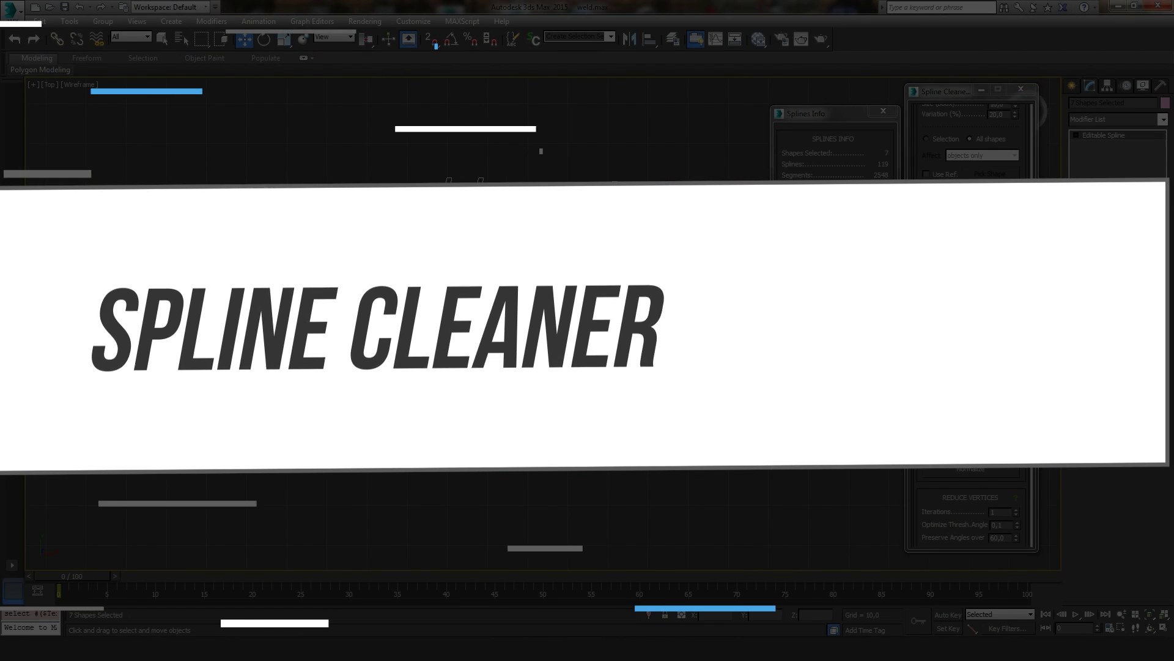
click(974, 332)
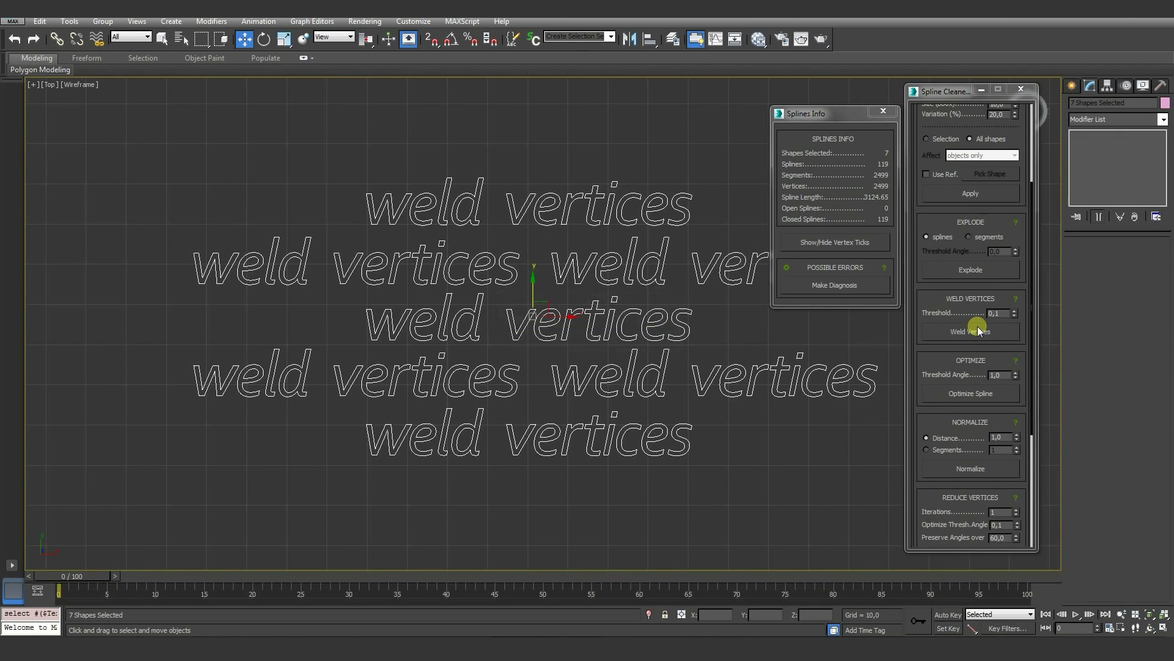
click(832, 285)
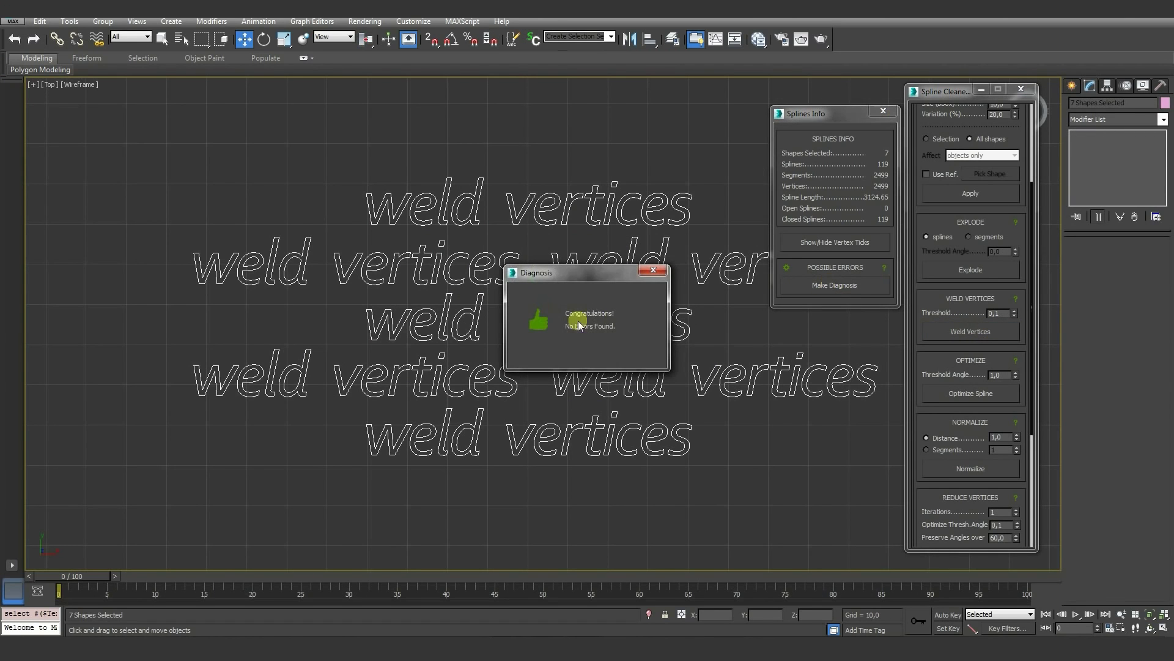
- Attach all letter shapes within Max. Distance 3 into words, then diagnose the next text for errors
click(653, 272)
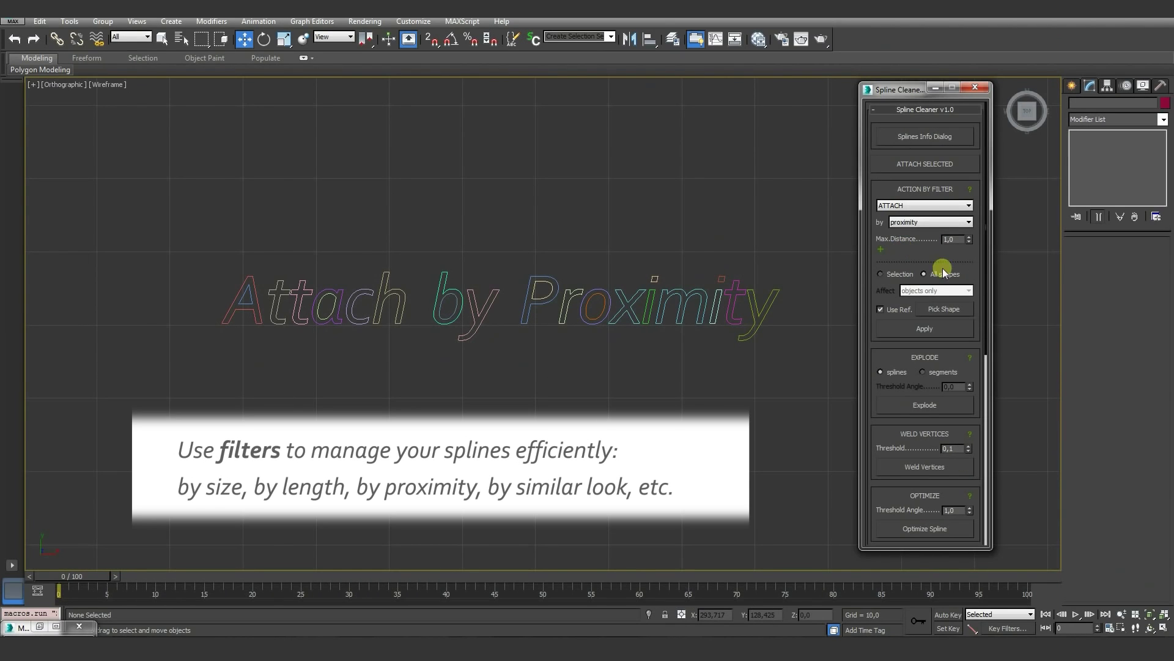
drag(199, 269, 800, 392)
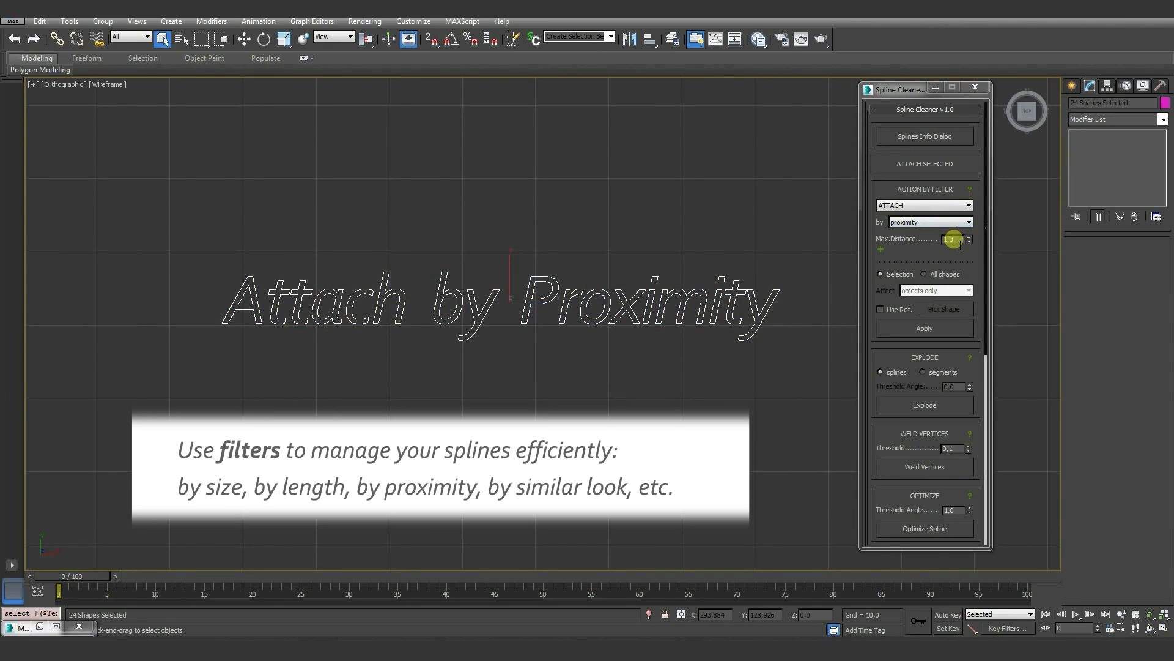
text(3)
click(922, 329)
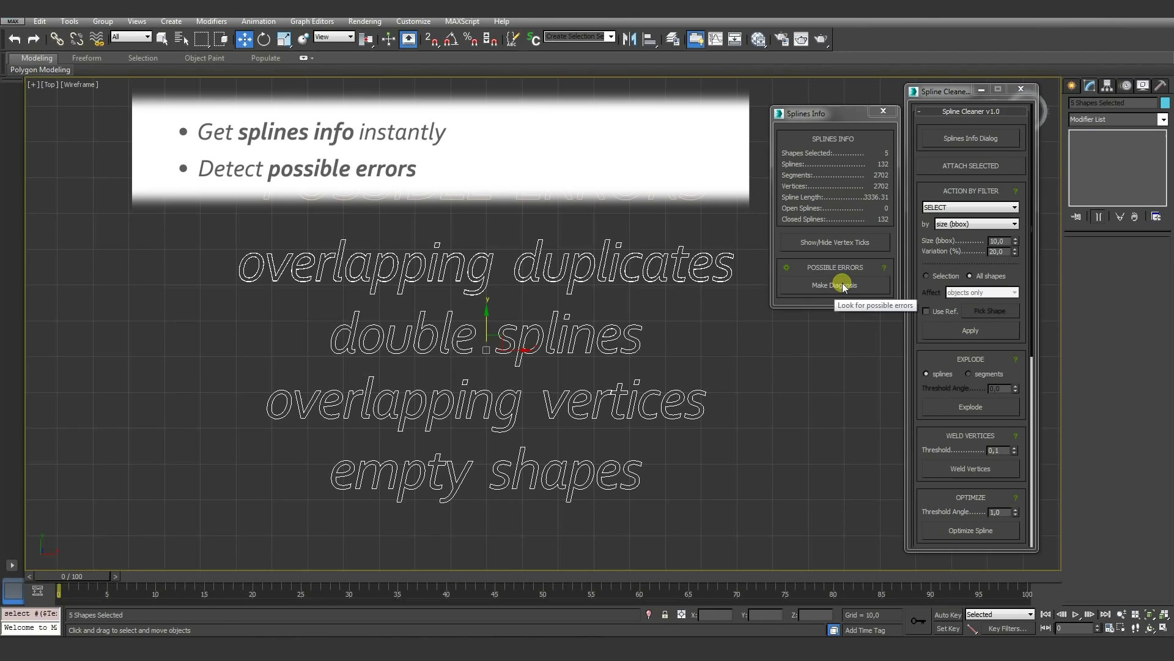
click(843, 285)
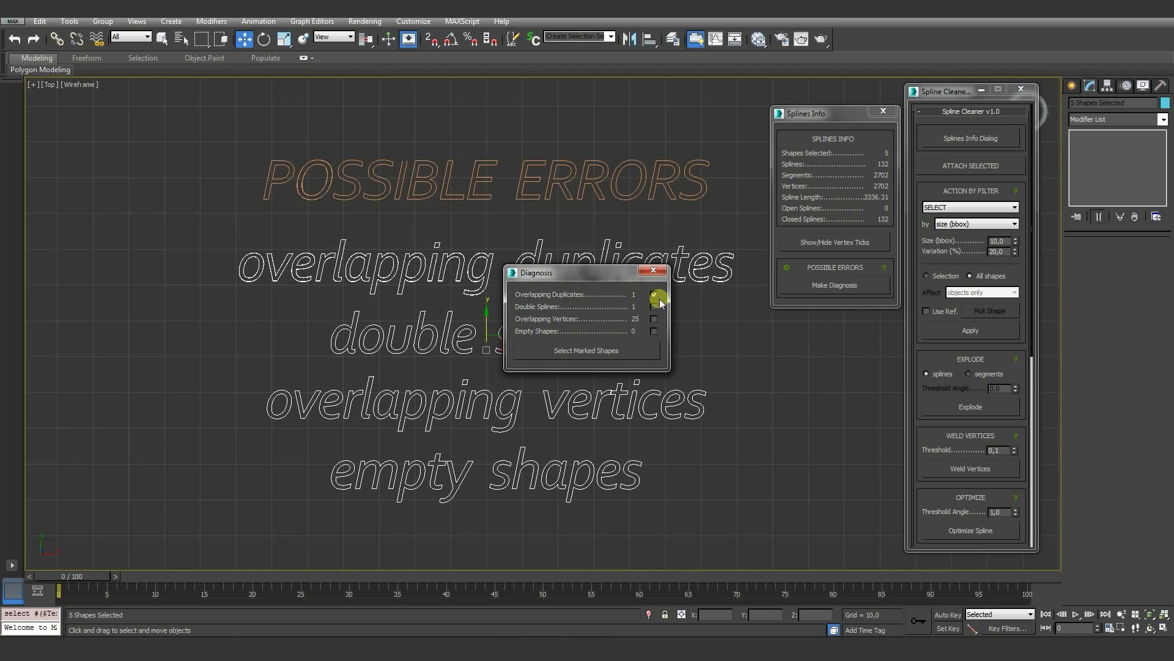
- Select the flagged shape and inspect the 'connect vertices' text's open ends with vertex ticks shown
click(587, 350)
click(653, 270)
scroll(520, 239, up, 3)
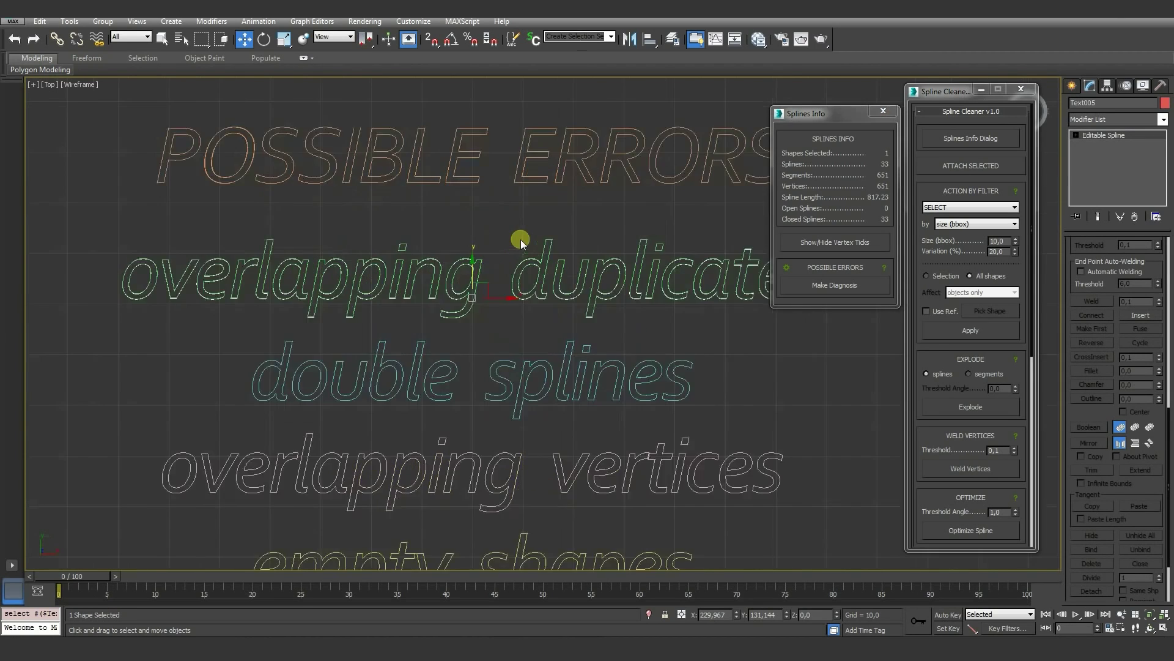
scroll(520, 240, up, 5)
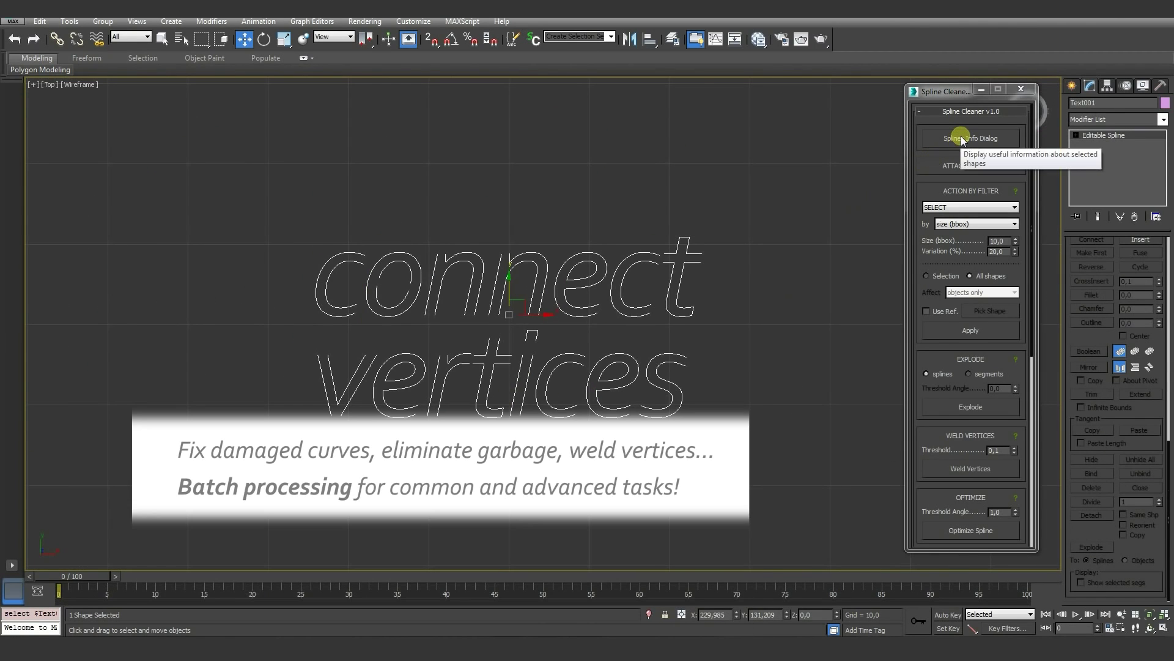
click(961, 136)
click(833, 242)
scroll(742, 336, up, 3)
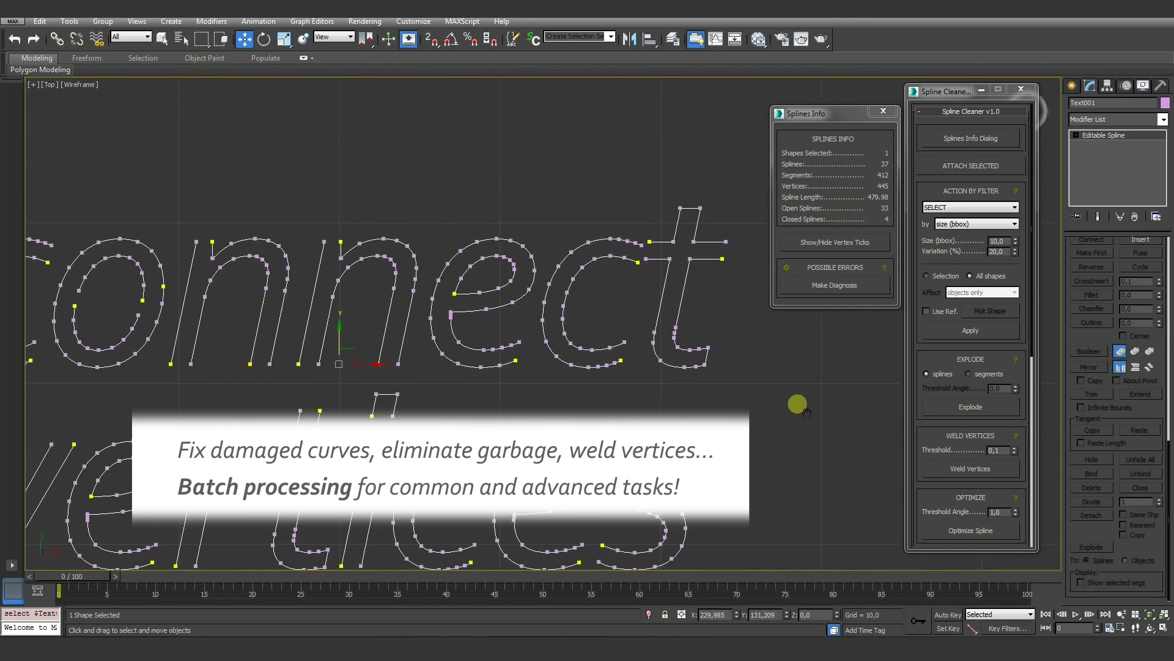
scroll(797, 404, up, 2)
middle_drag(147, 372, 600, 383)
scroll(601, 383, up, 2)
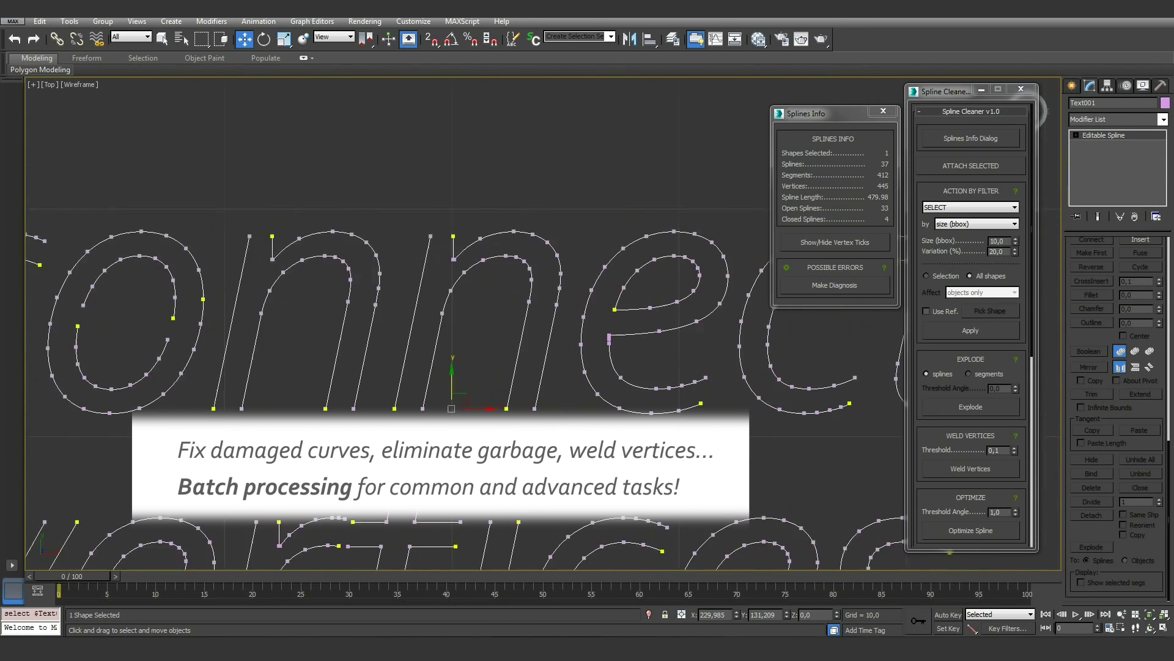
middle_drag(141, 465, 293, 226)
scroll(595, 223, down, 5)
click(836, 241)
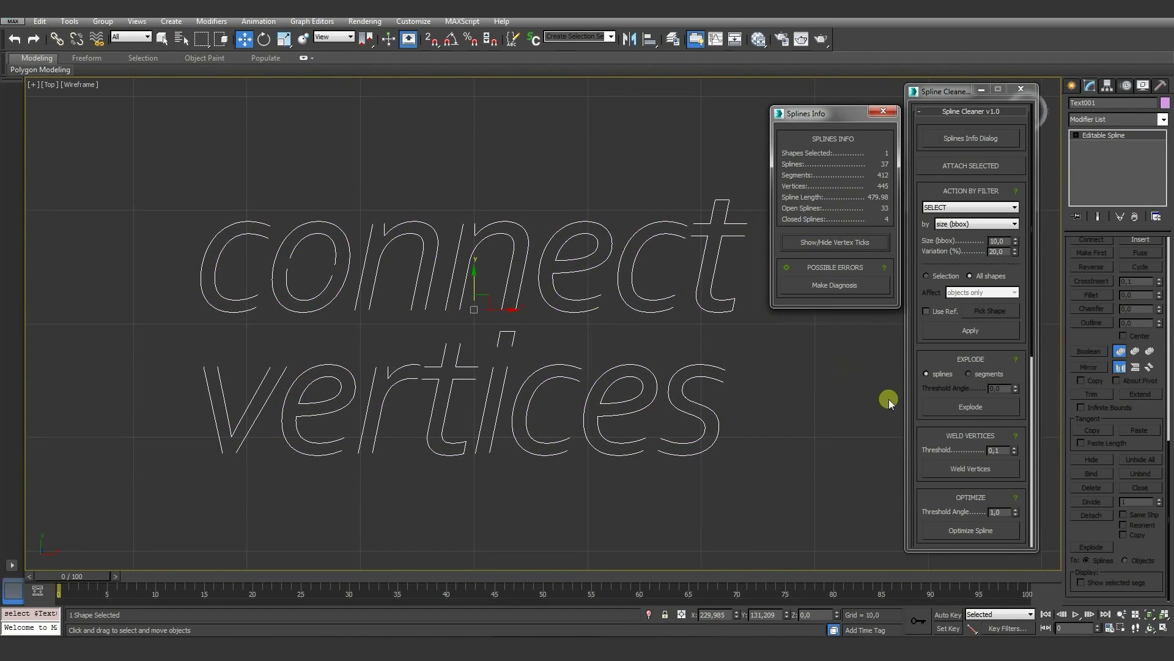
- Connect open vertices within Max. Distance 5 so all 18 splines become closed
drag(923, 436, 917, 66)
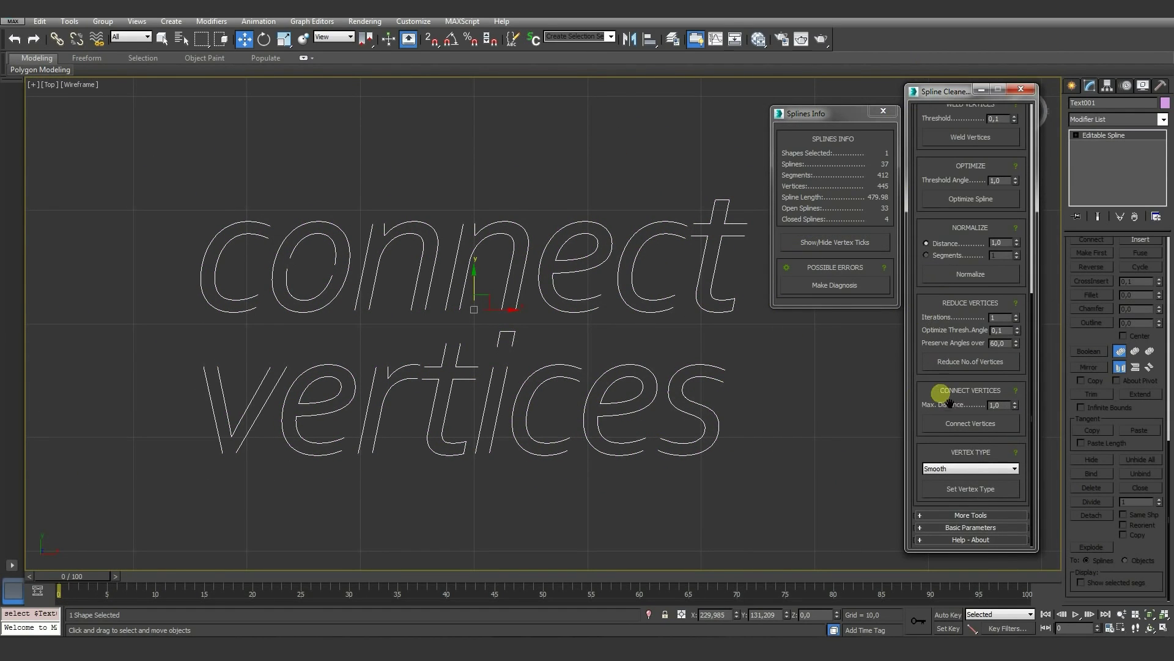
text(5)
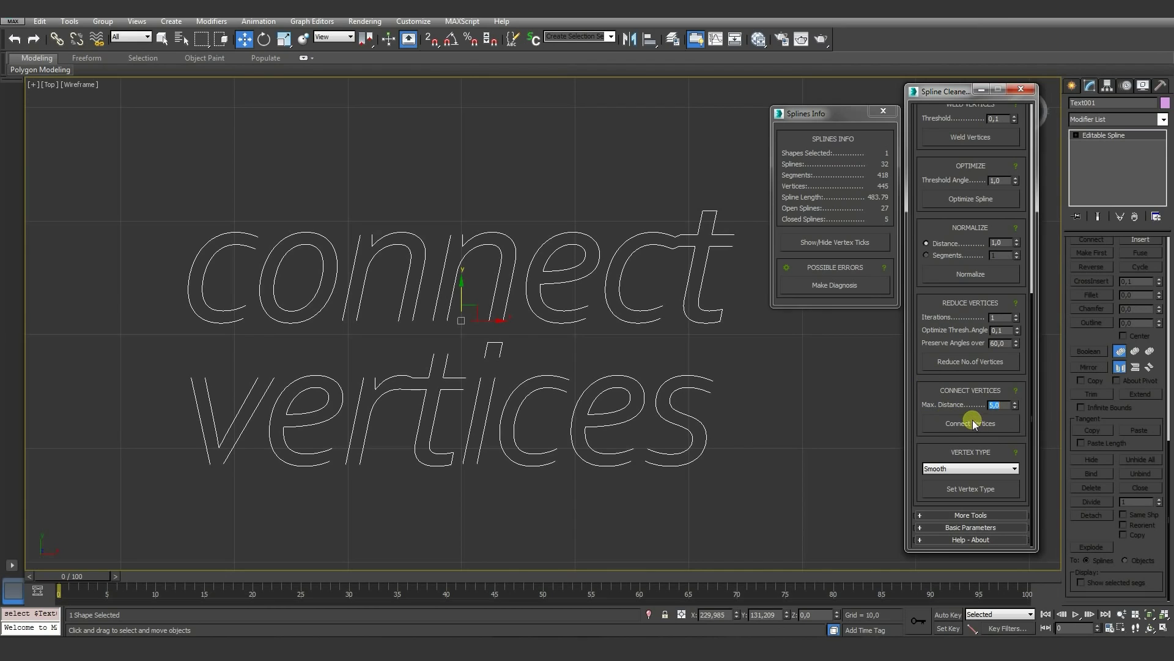
click(973, 423)
scroll(375, 394, up, 6)
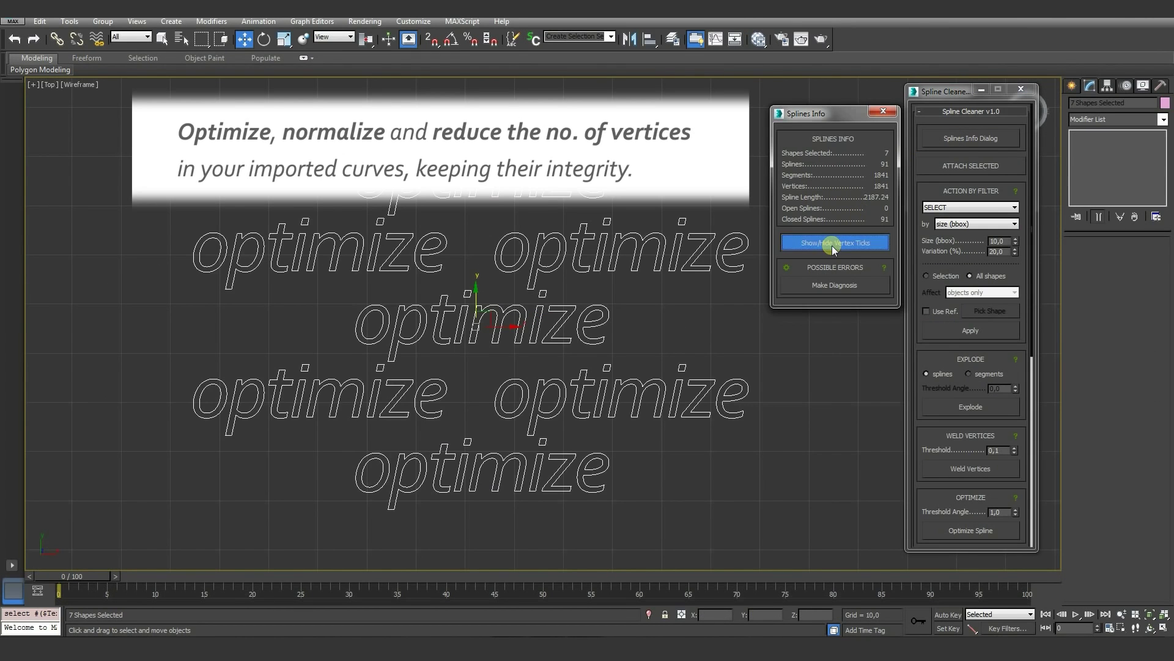
- Show vertex ticks on the optimize text, optimize it, then reduce the reduce text to 200 vertices
click(833, 243)
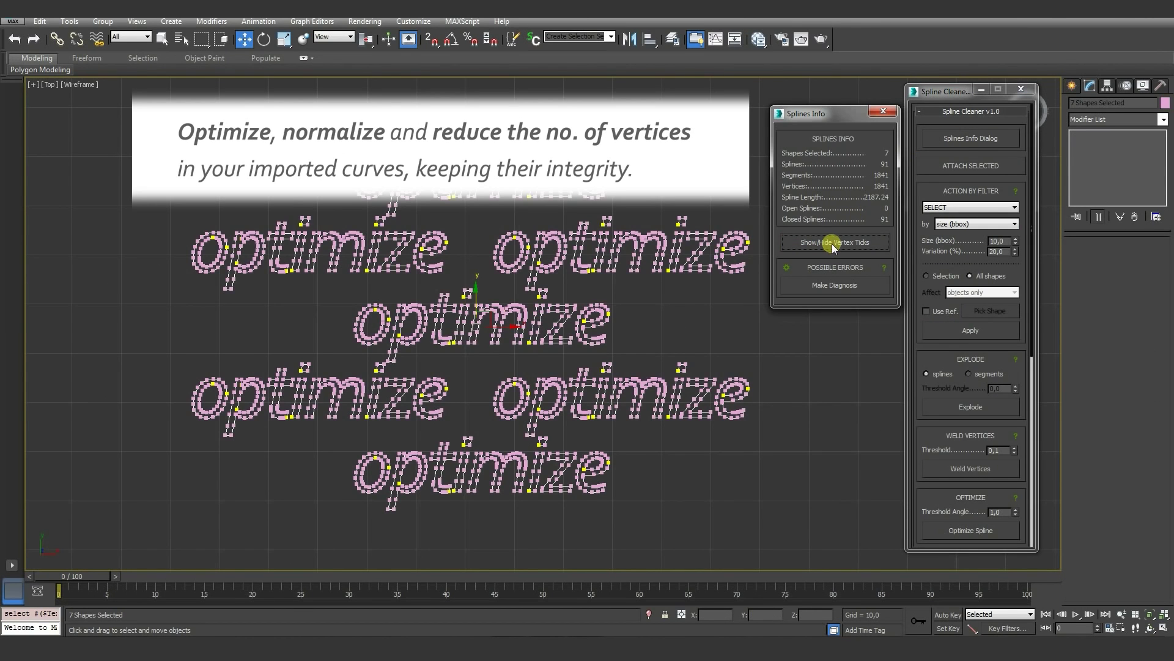
scroll(192, 402, up, 5)
middle_drag(192, 401, 374, 399)
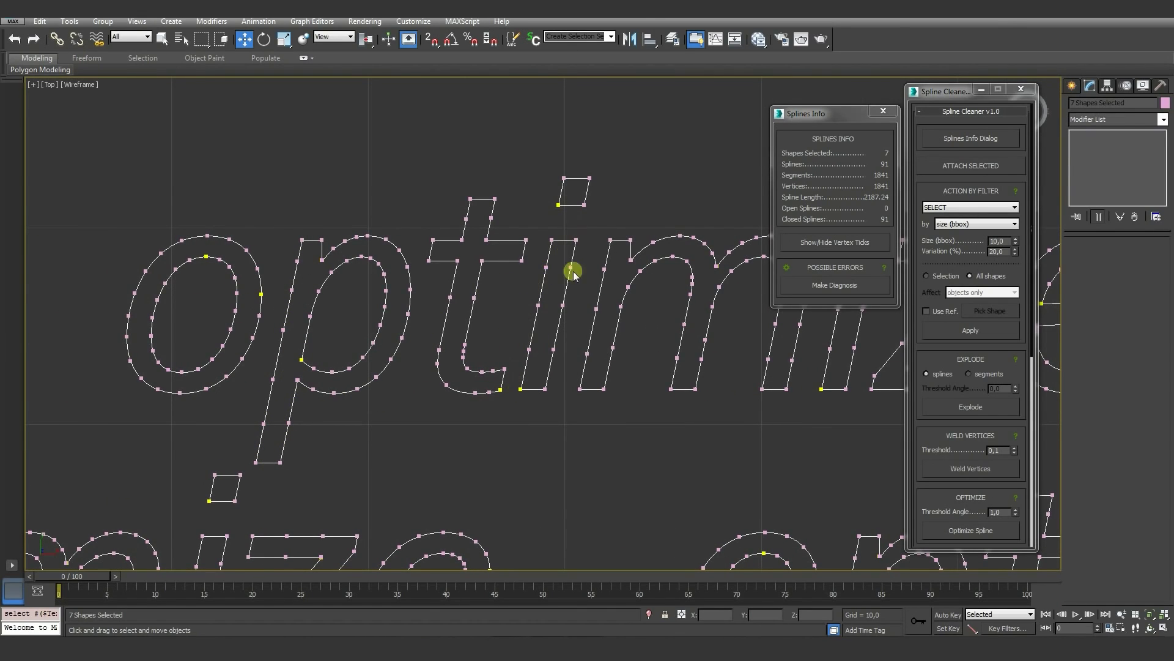
drag(998, 497, 998, 266)
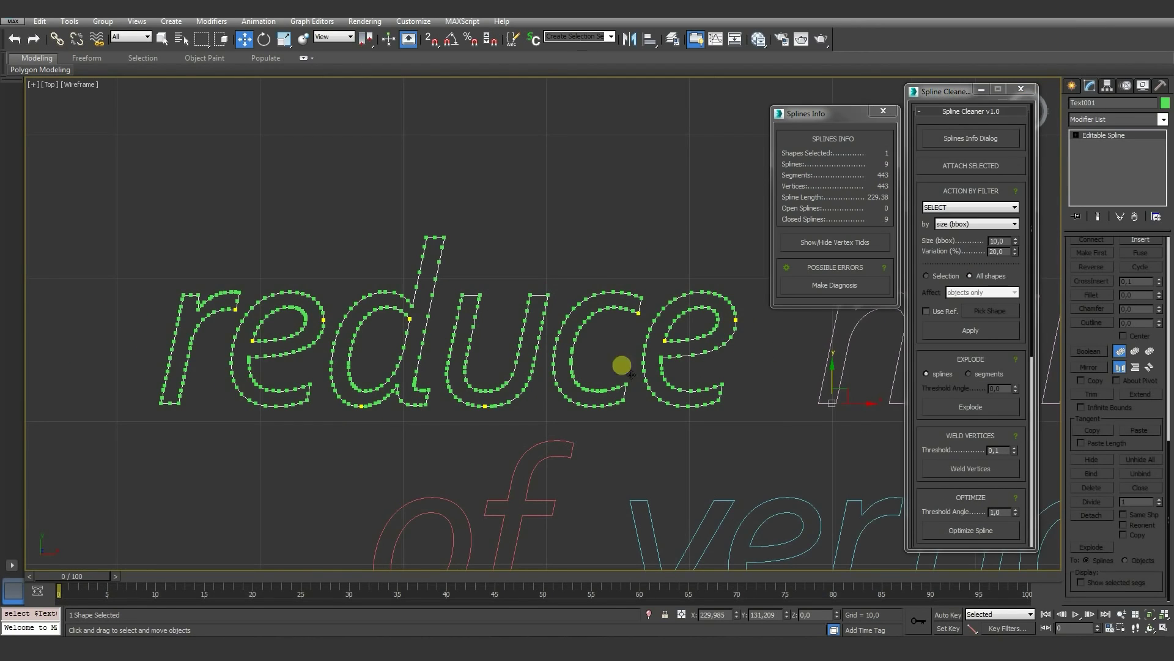
scroll(1005, 318, down, 3)
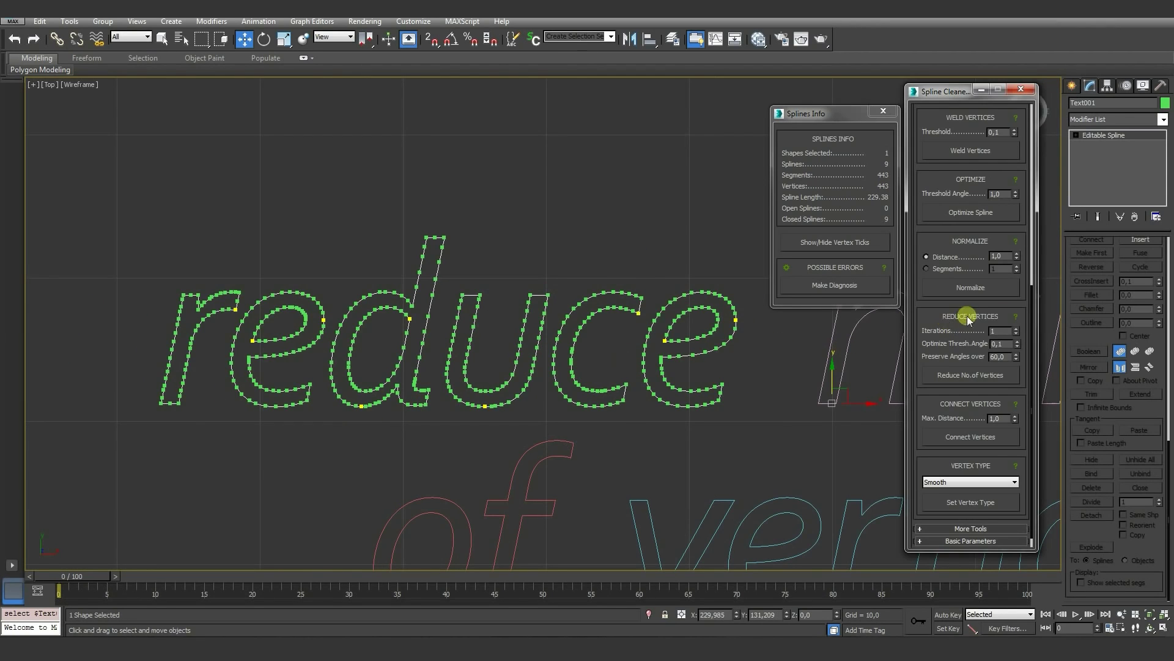
click(967, 376)
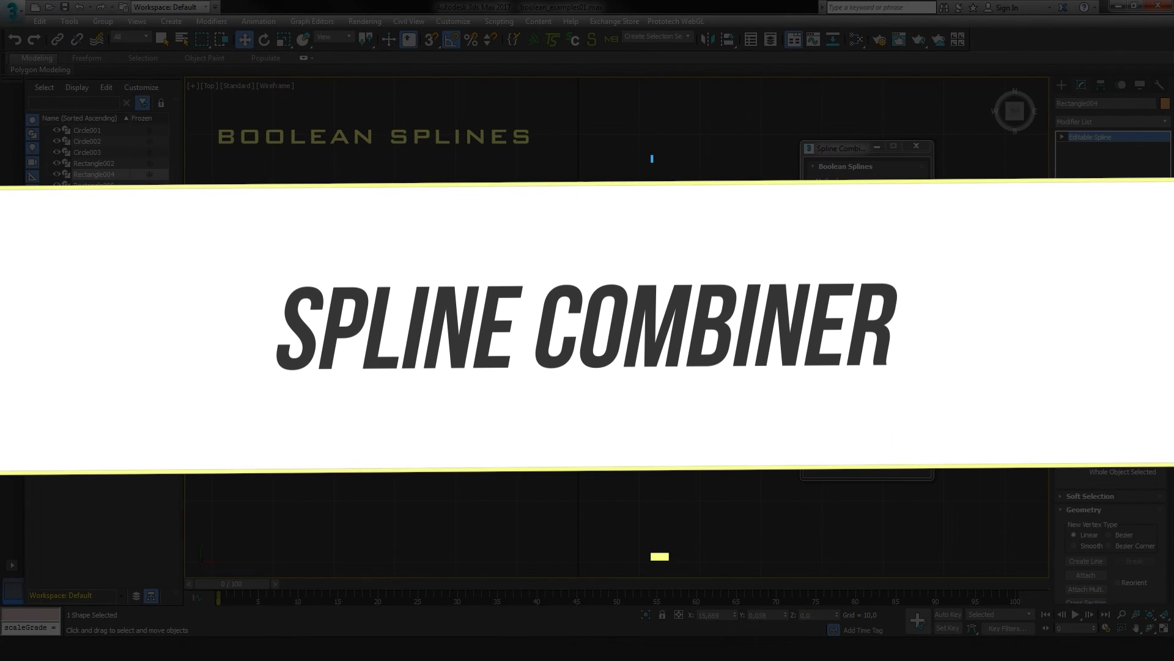
- Clone the small circle along the semicircle and subtract the circles to scallop an umbrella canopy
key(ctrl+a)
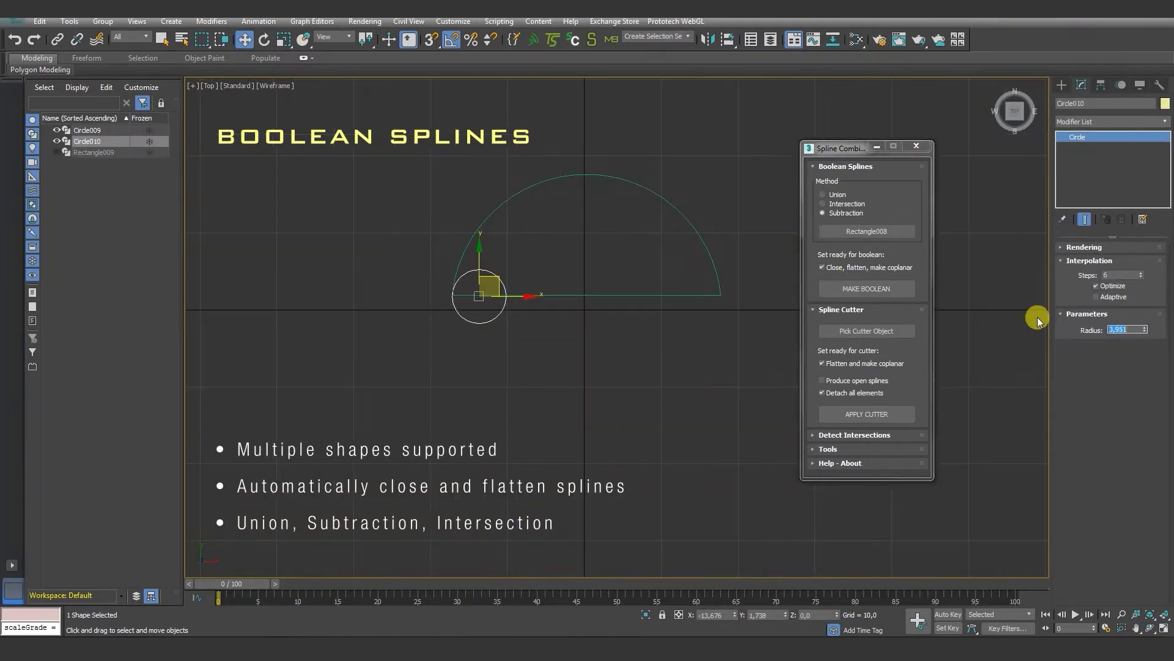
shift+drag(484, 288, 537, 288)
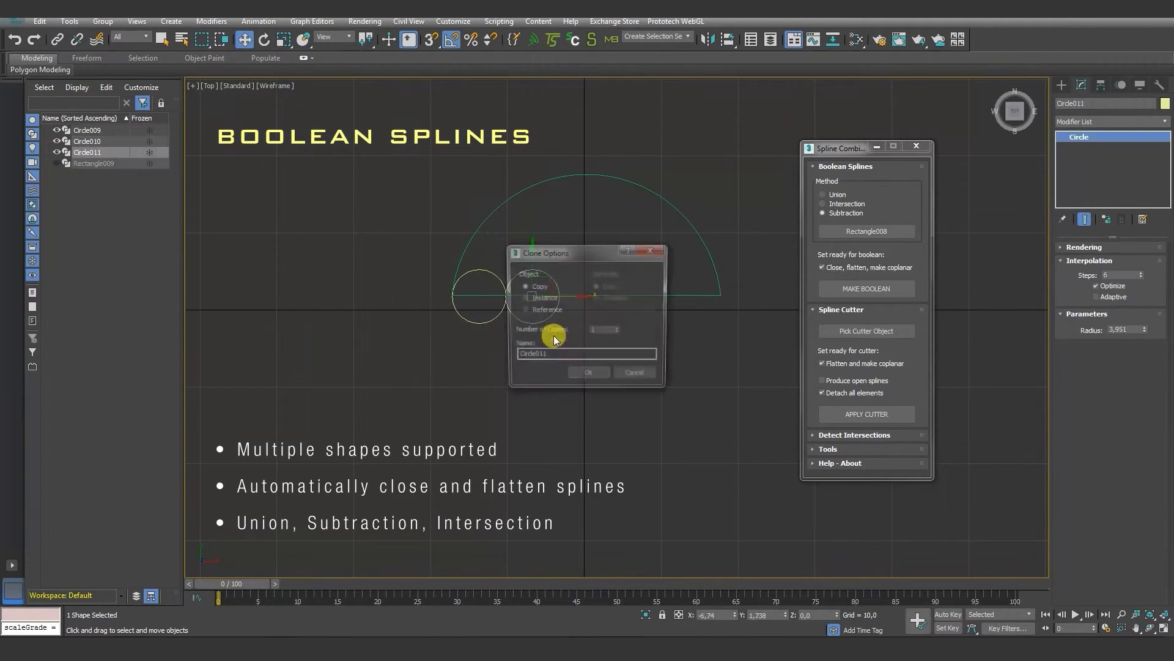
click(591, 375)
drag(449, 343, 762, 244)
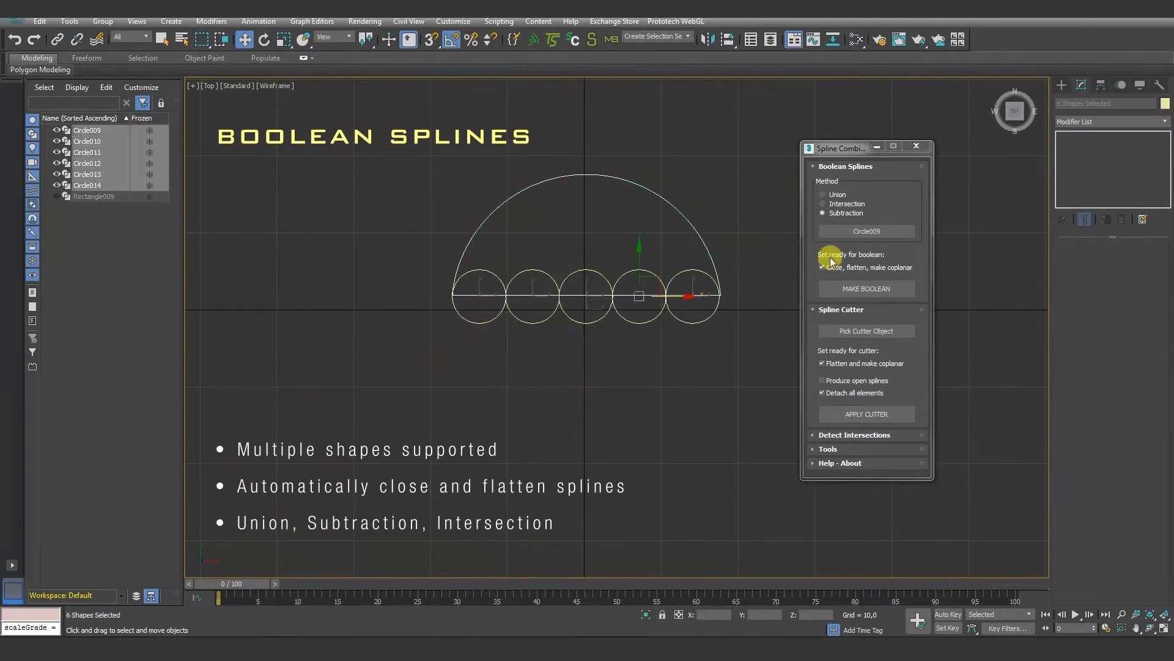
click(869, 292)
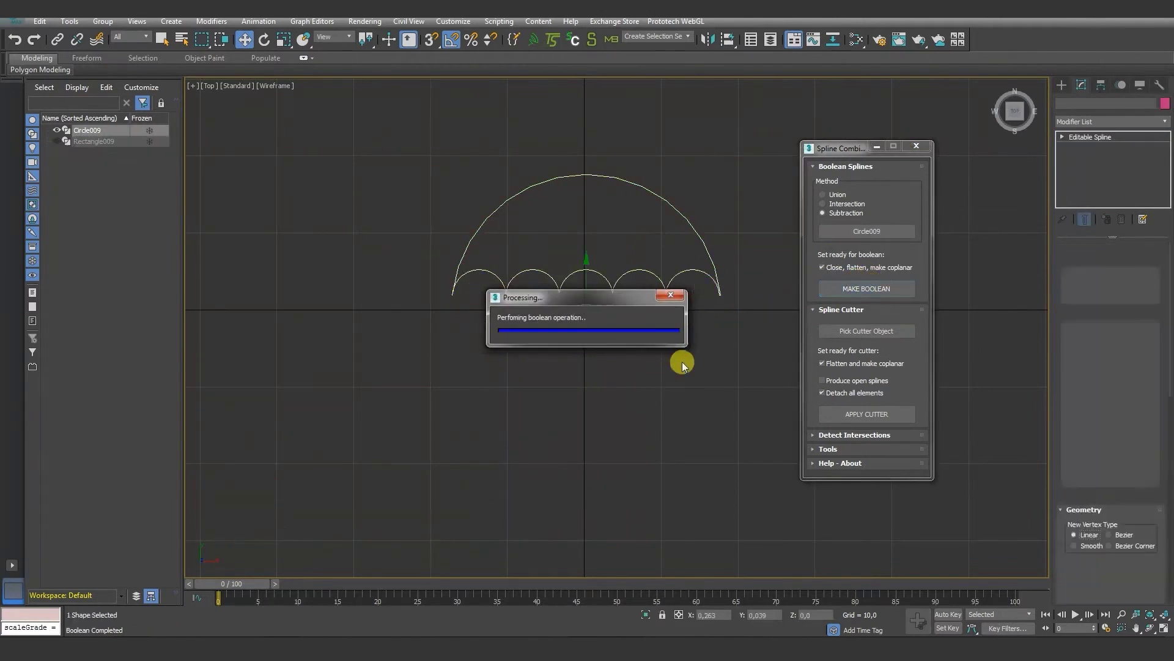
click(823, 194)
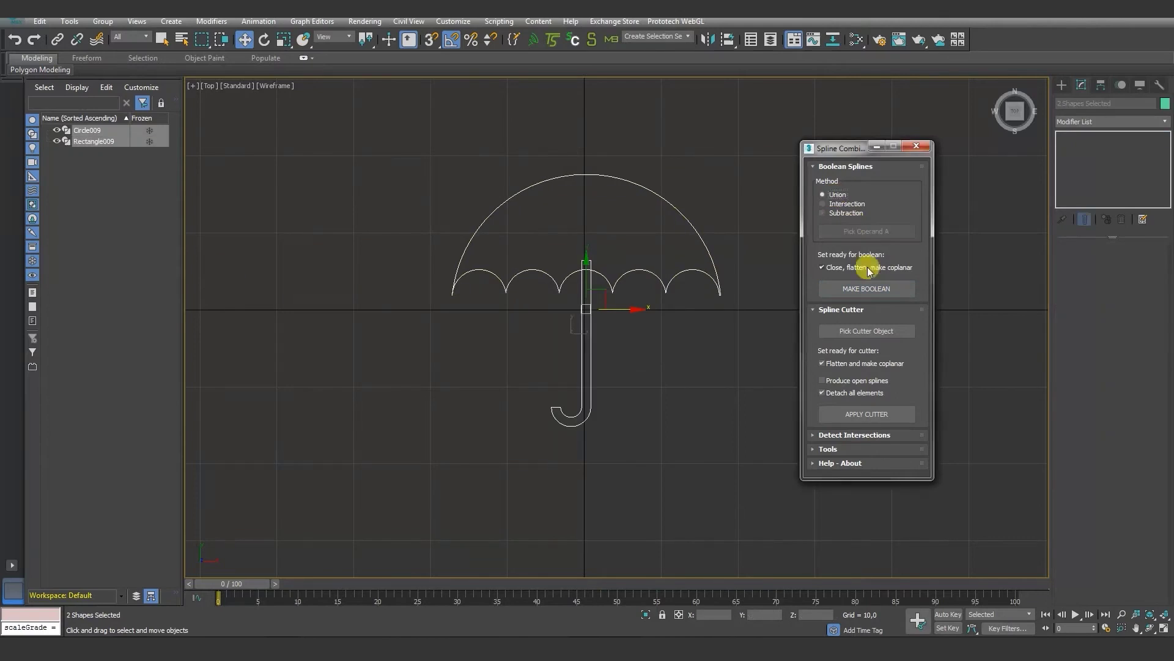
click(867, 288)
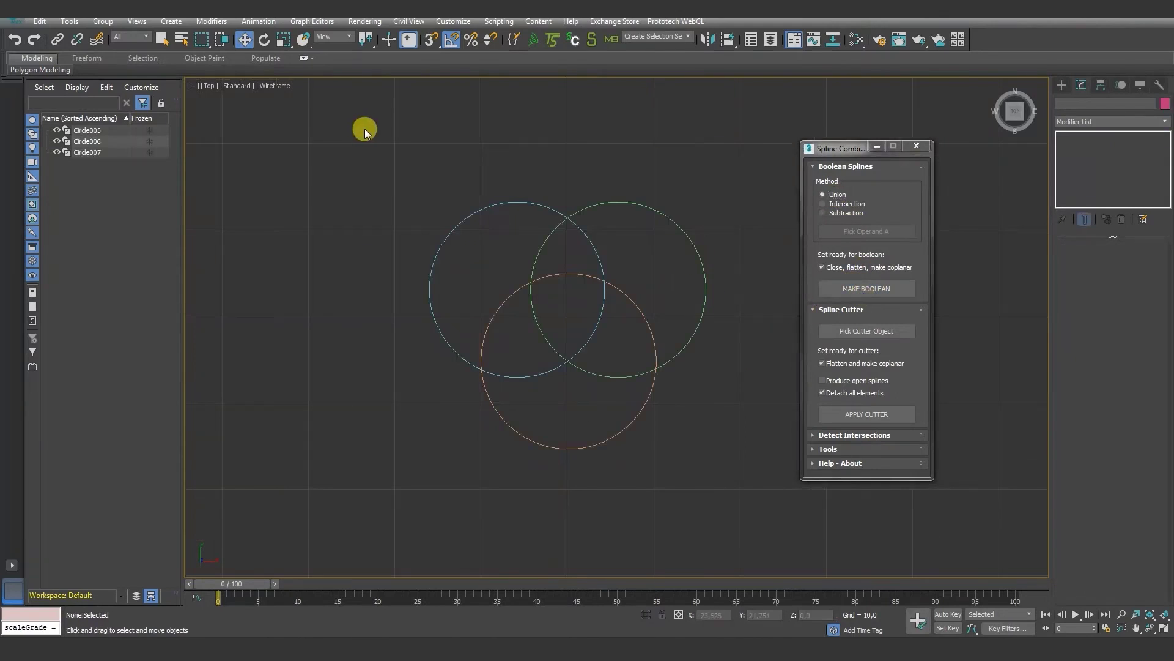
- Intersect the three overlapping circles into one rounded-triangle spline
drag(363, 129, 751, 476)
click(823, 206)
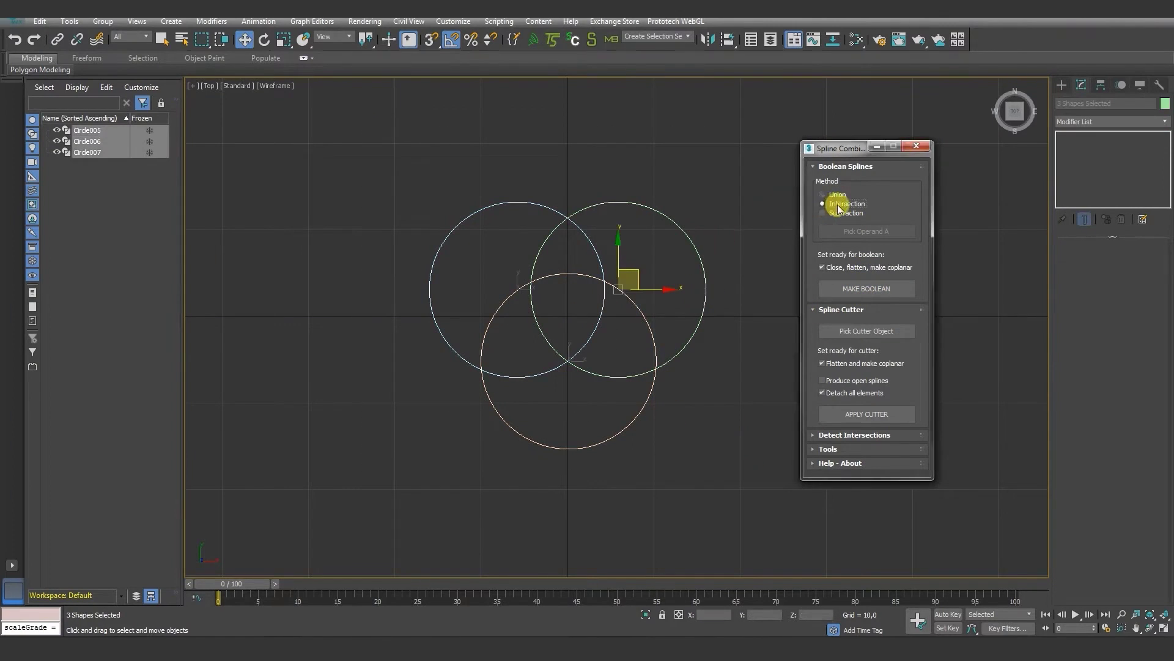
click(870, 296)
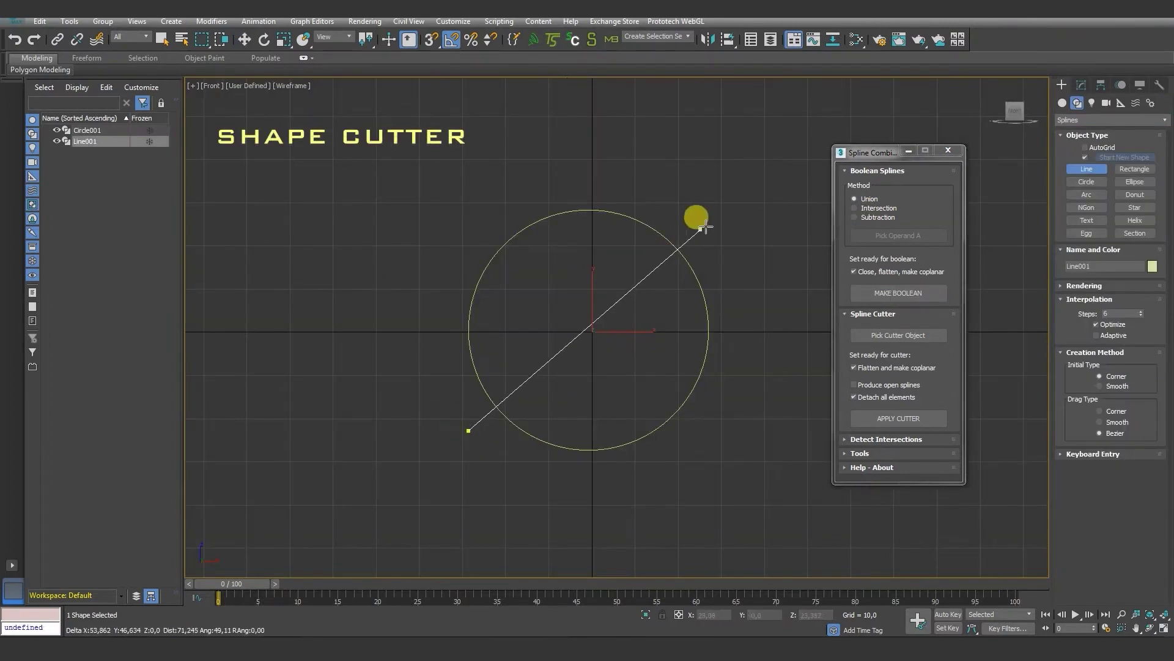
- Draw a diagonal cutter line, cut the circle in two with it, and separate the halves
click(711, 225)
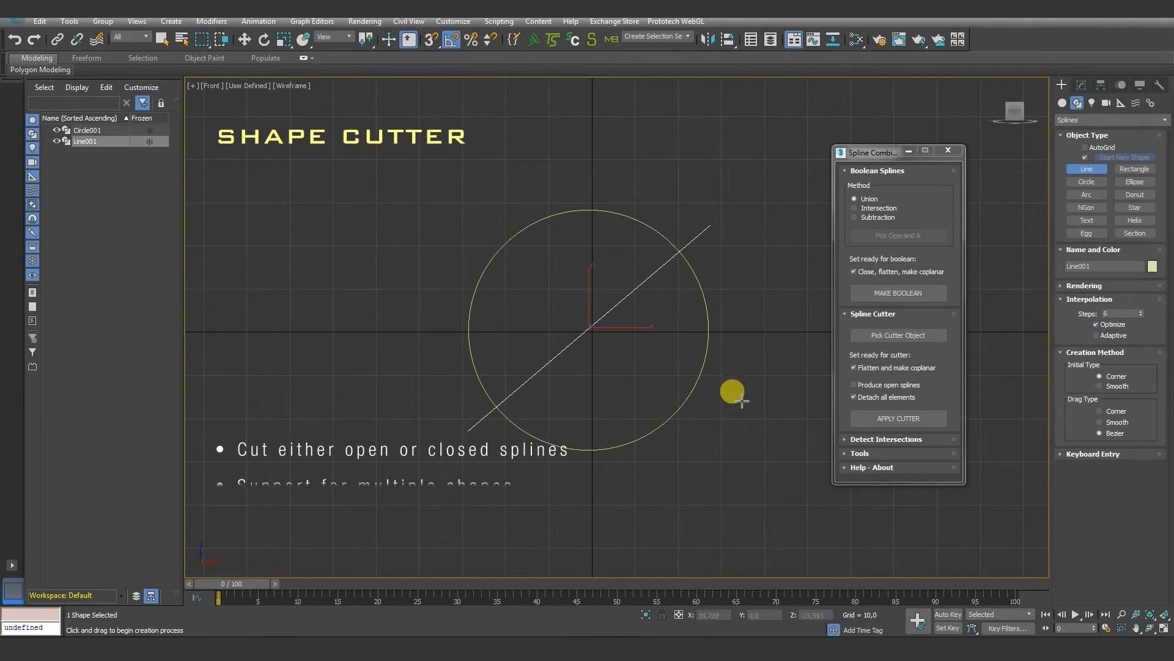
right_click(742, 400)
click(899, 335)
click(589, 325)
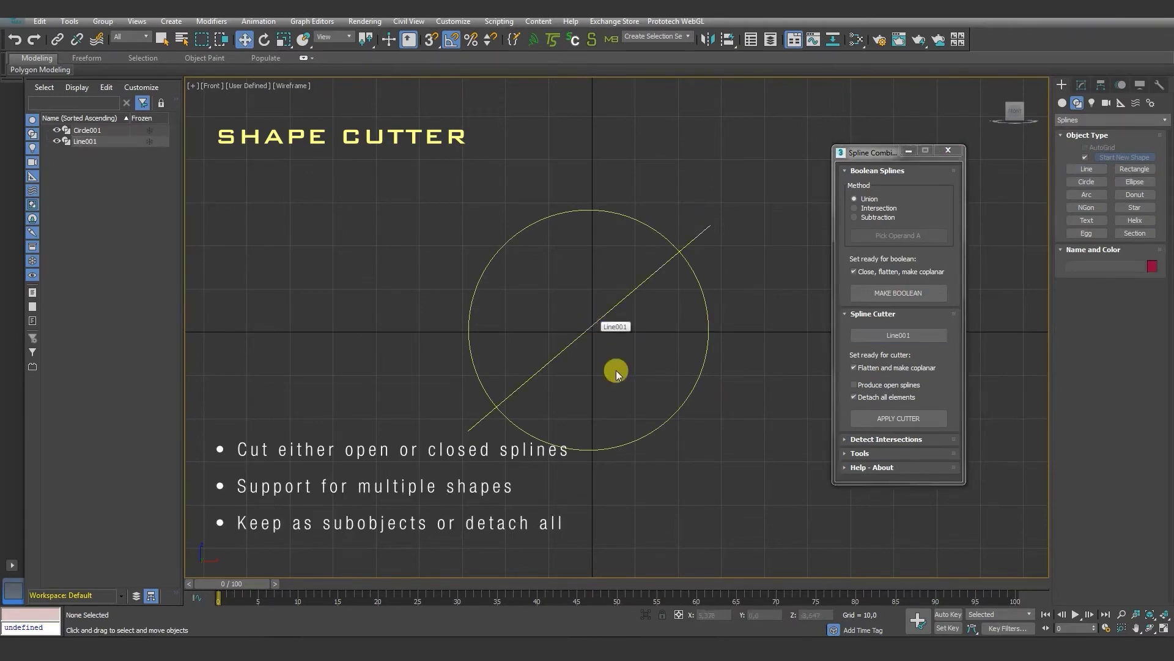
drag(738, 382, 761, 407)
click(897, 419)
drag(610, 313, 569, 298)
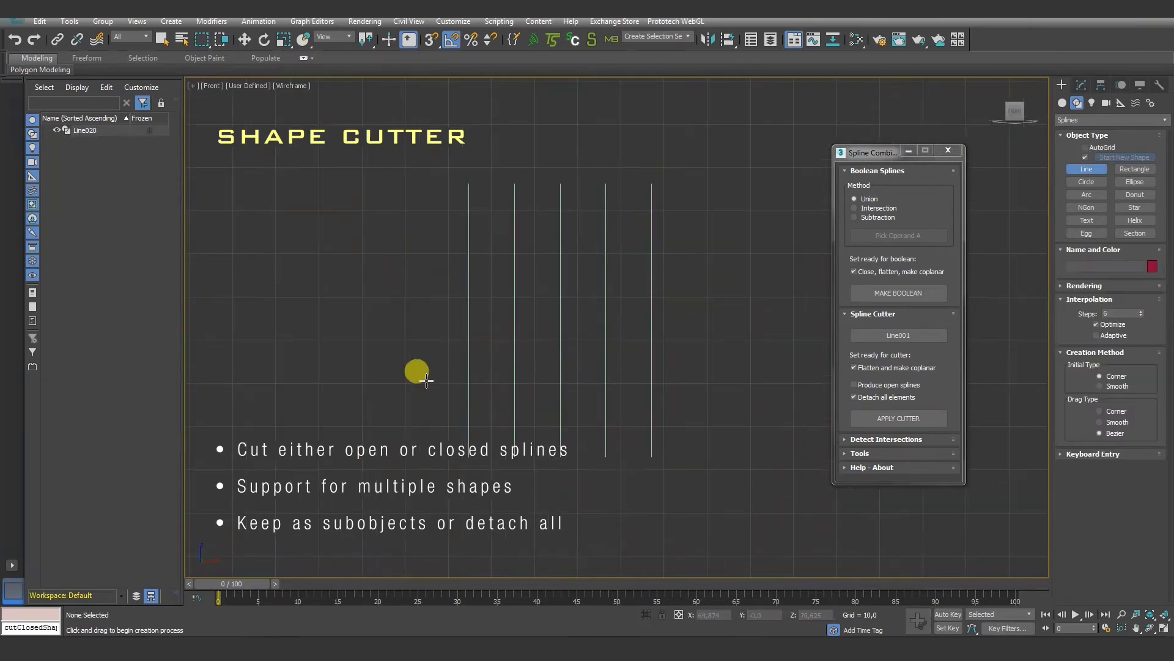
- Cut the five vertical lines along a new diagonal line and pull the upper pieces away
click(427, 380)
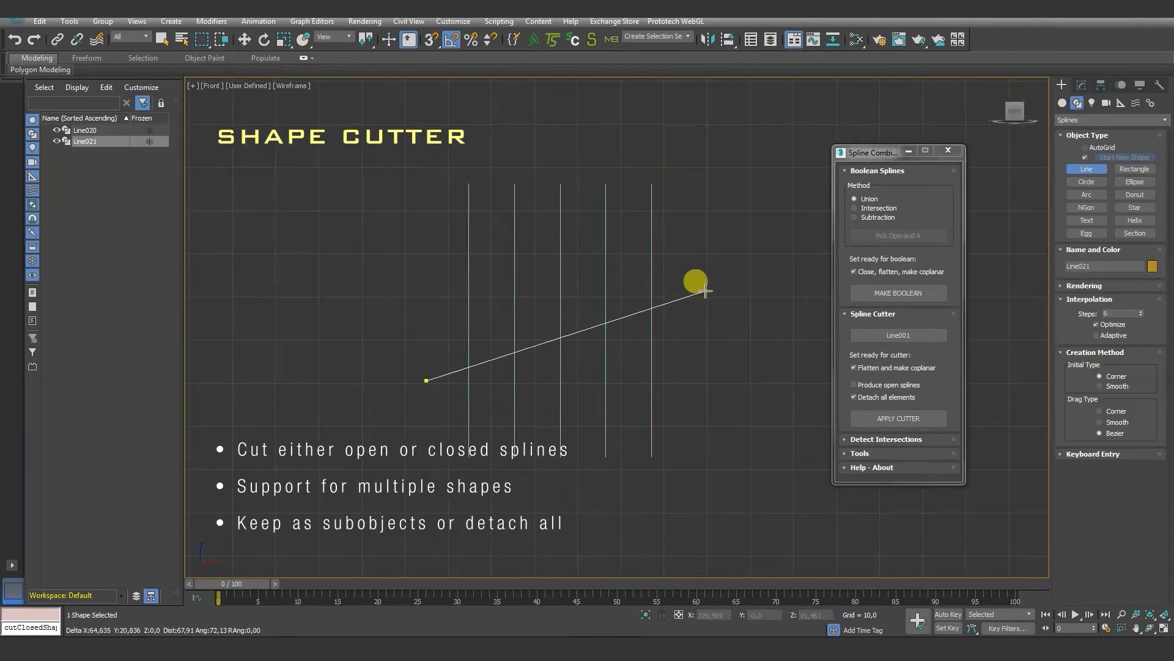
right_click(715, 329)
click(897, 419)
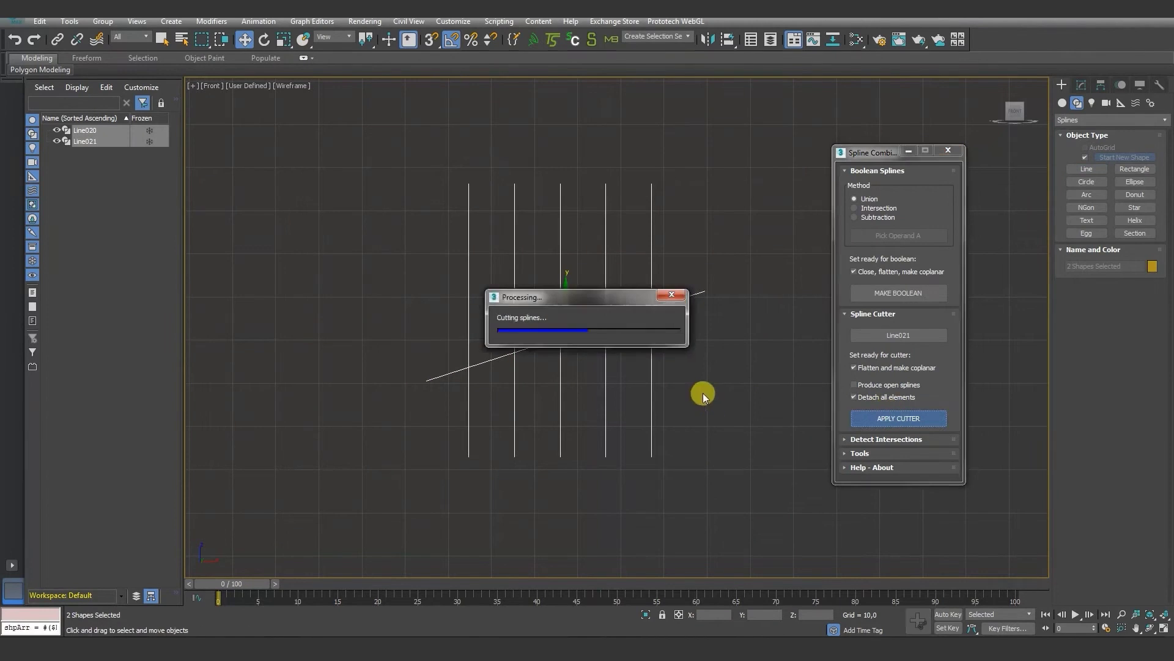
drag(630, 335, 591, 330)
- Slice the Rainbow text into bands with the arcs, attach the pieces, and extrude it
click(416, 449)
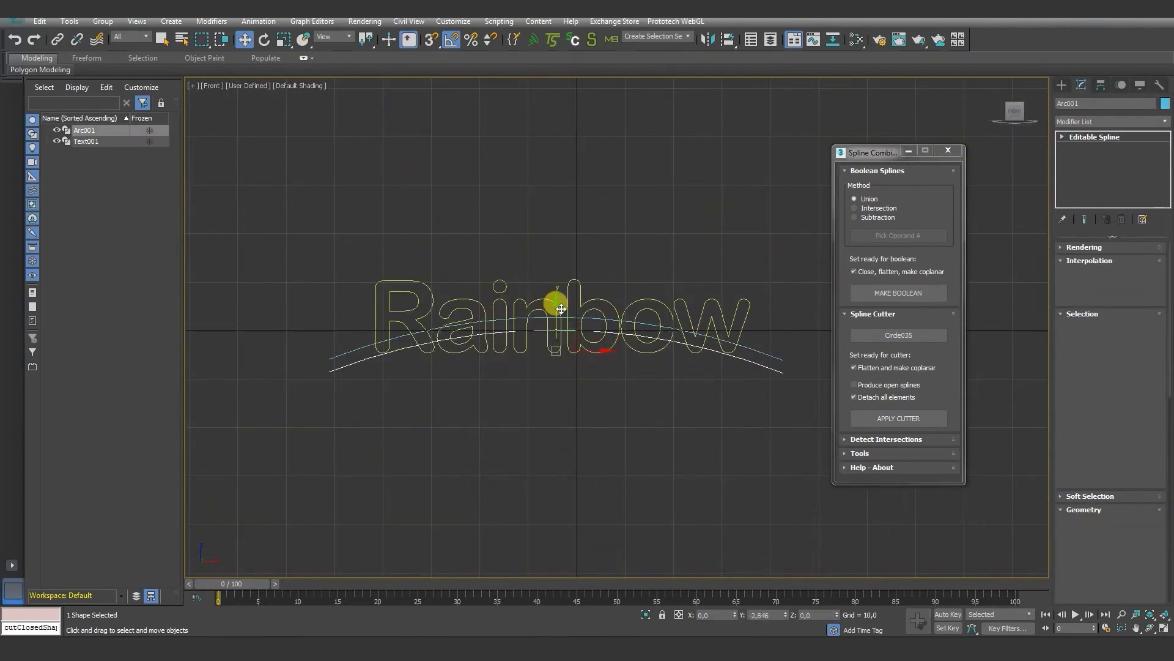
drag(354, 249, 766, 386)
click(906, 290)
drag(309, 192, 756, 309)
click(869, 325)
click(885, 336)
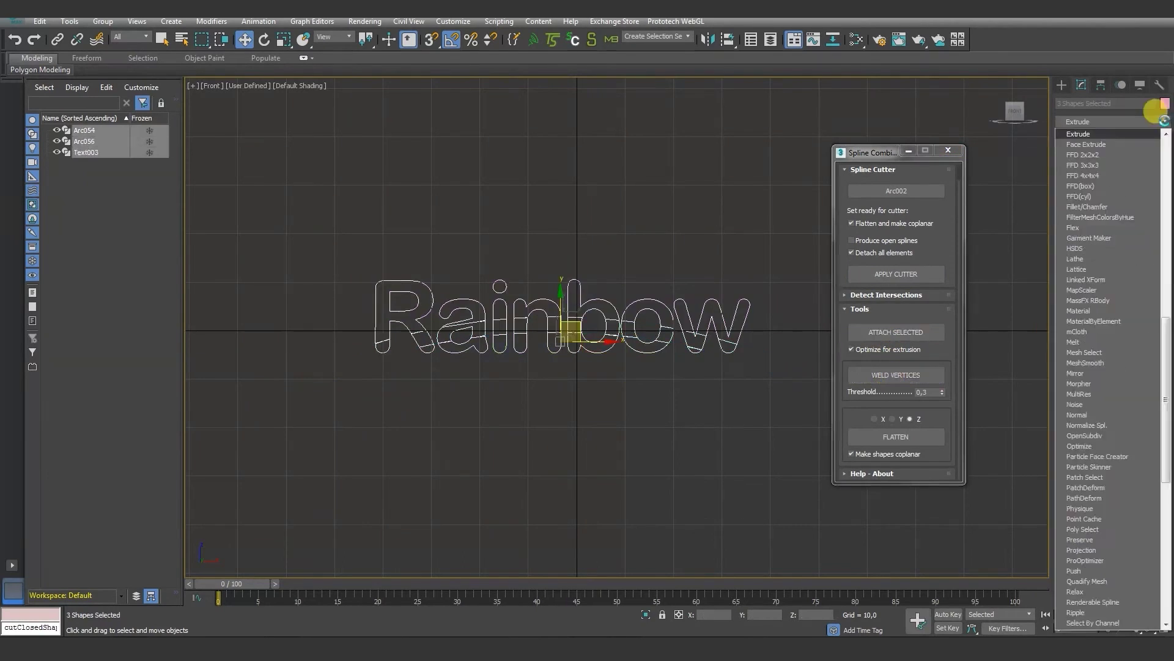
key(Return)
key(p)
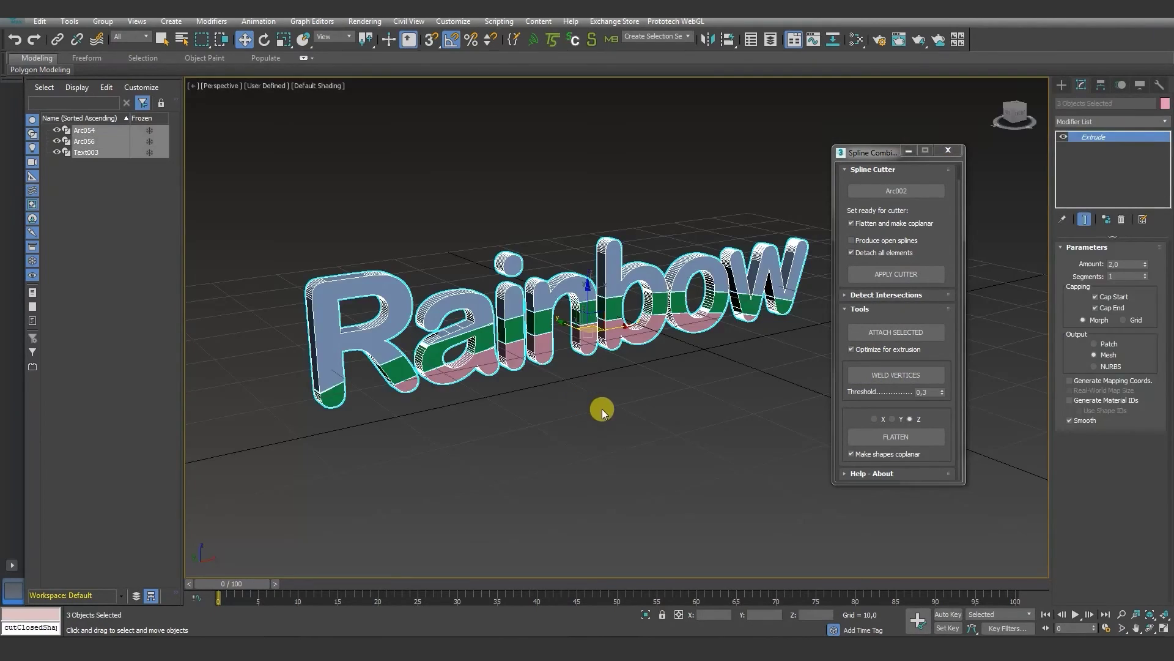
click(597, 402)
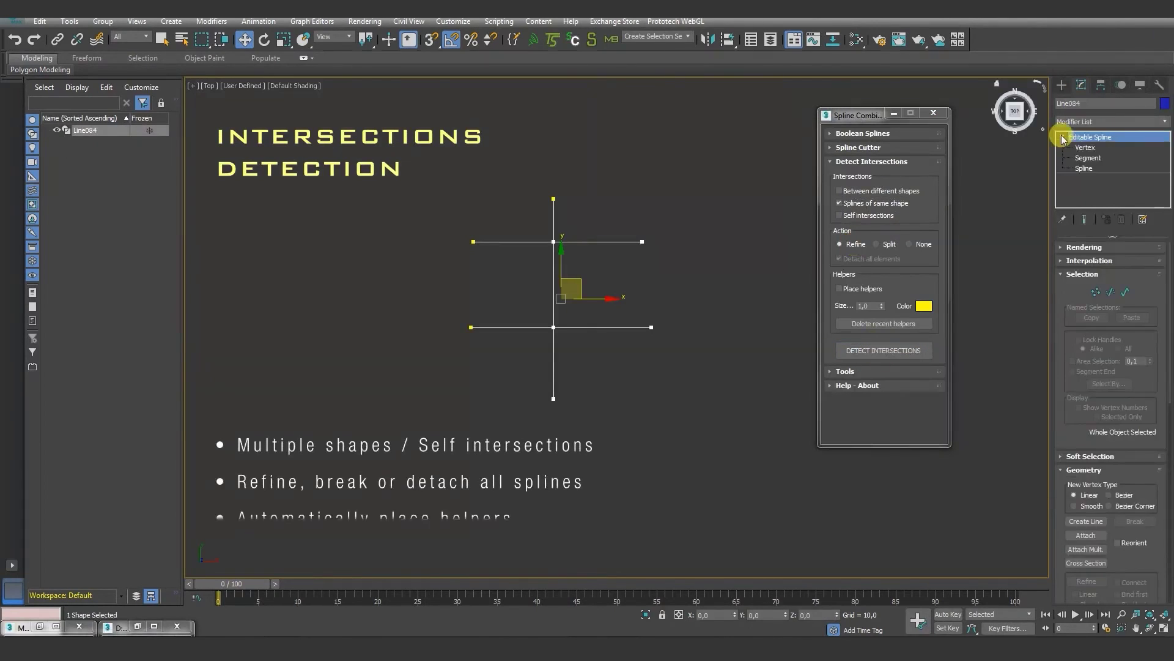
- Bend the crossing lines, split the rectangle, line and circle at their intersections, and pull pieces apart
click(1086, 147)
mouse_move(572, 317)
mouse_down()
mouse_move(593, 325)
mouse_move(552, 330)
mouse_up()
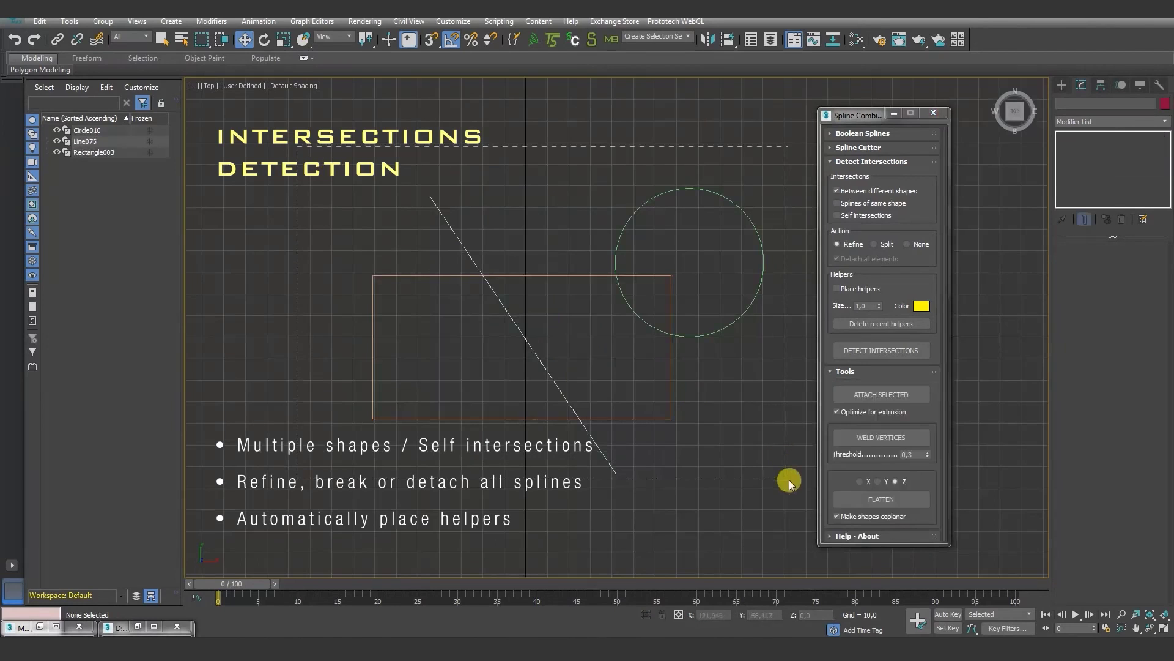
key(ctrl+a)
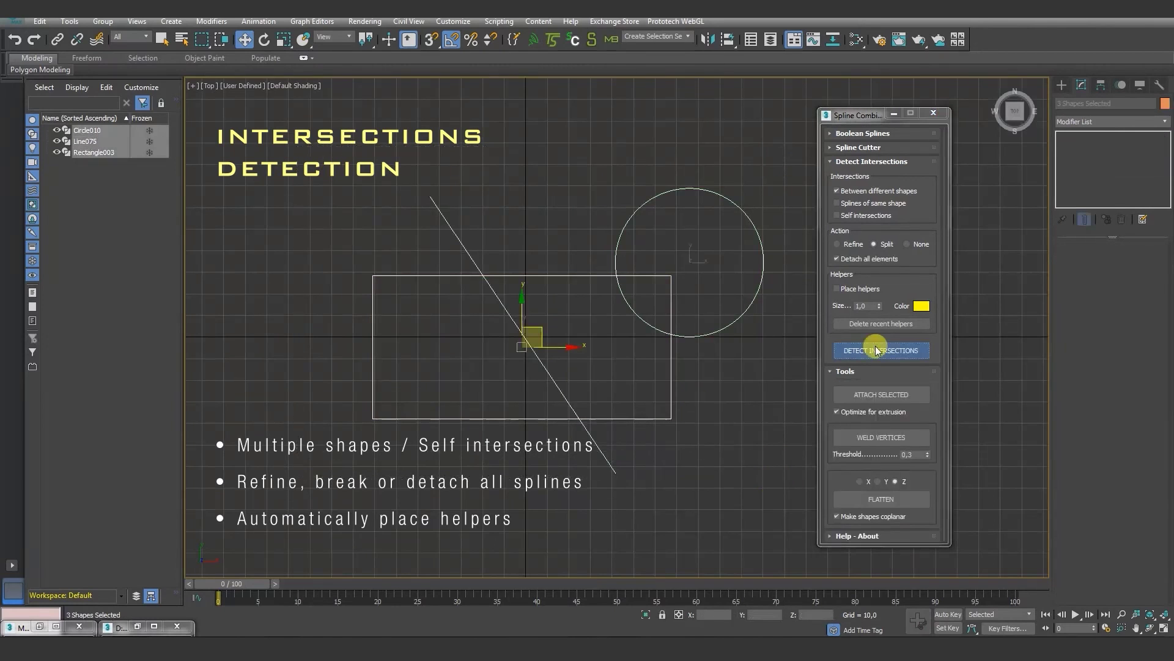
click(876, 349)
drag(664, 411, 708, 440)
drag(716, 184, 736, 161)
drag(579, 275, 572, 264)
click(559, 156)
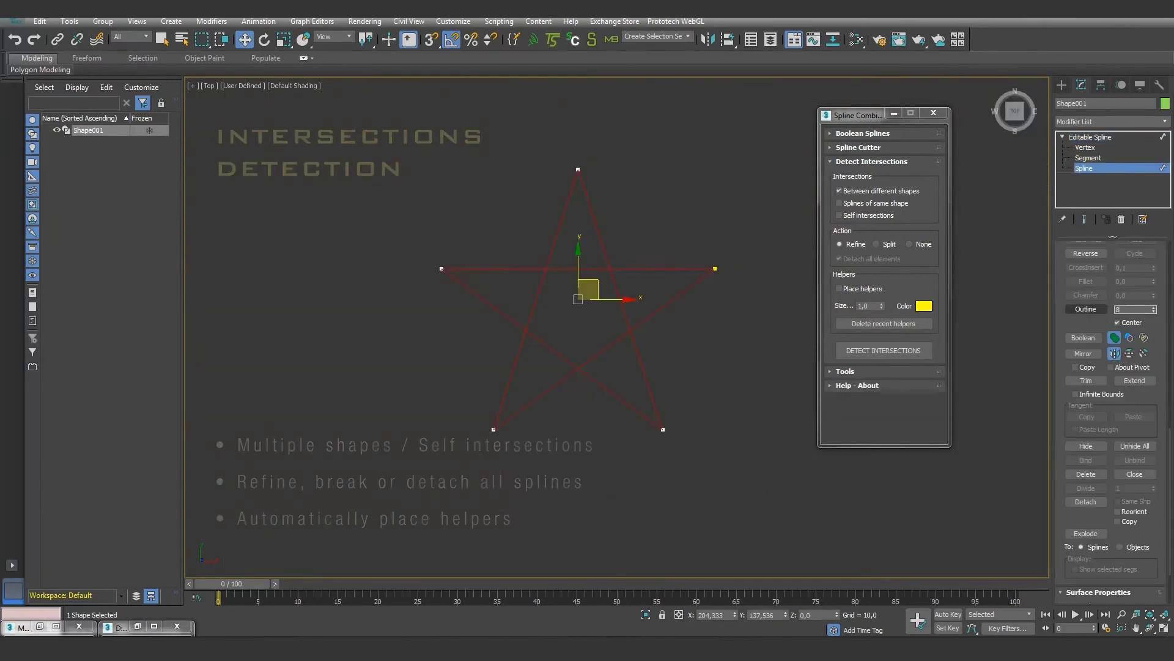
- Add vertices at the star's self-intersections using Refine with Self intersections
click(683, 348)
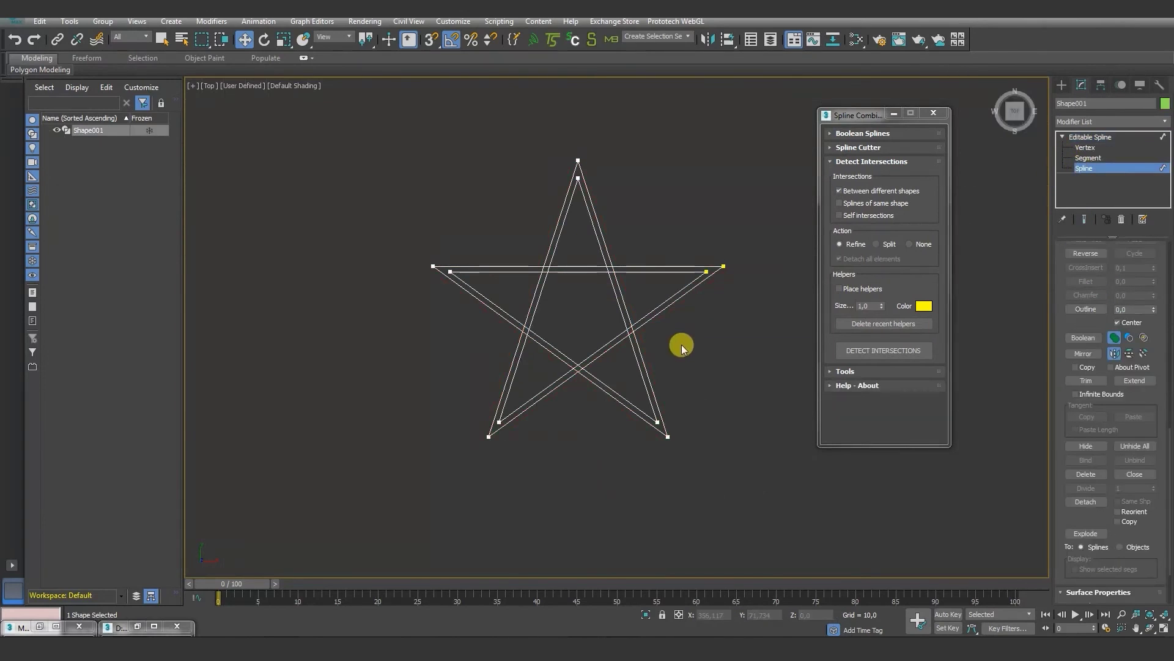
click(840, 191)
click(839, 203)
click(840, 215)
click(865, 351)
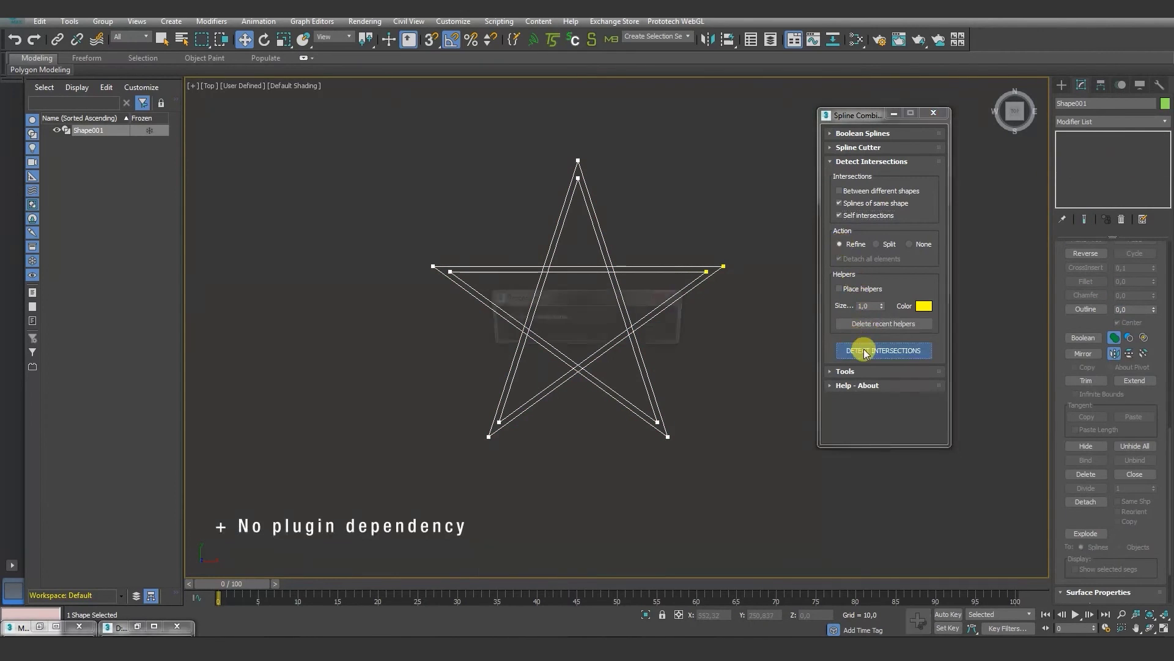
scroll(563, 288, up, 5)
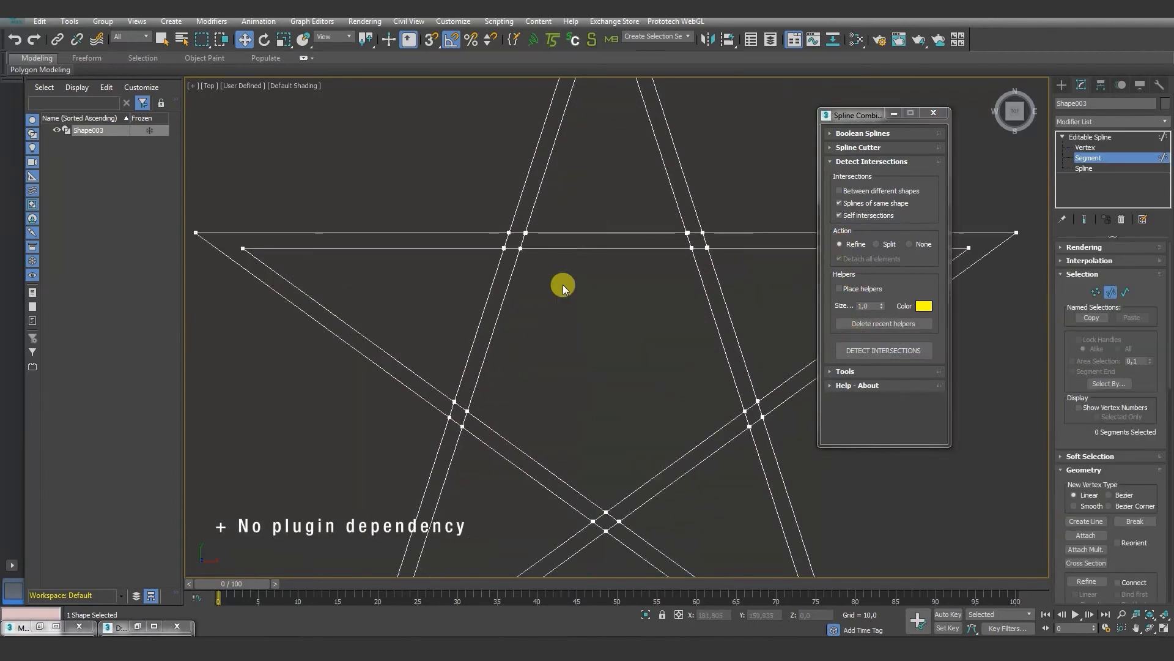
- Place larger point helpers where the rectangle, line and circle cross, then select one helper
drag(407, 145, 743, 420)
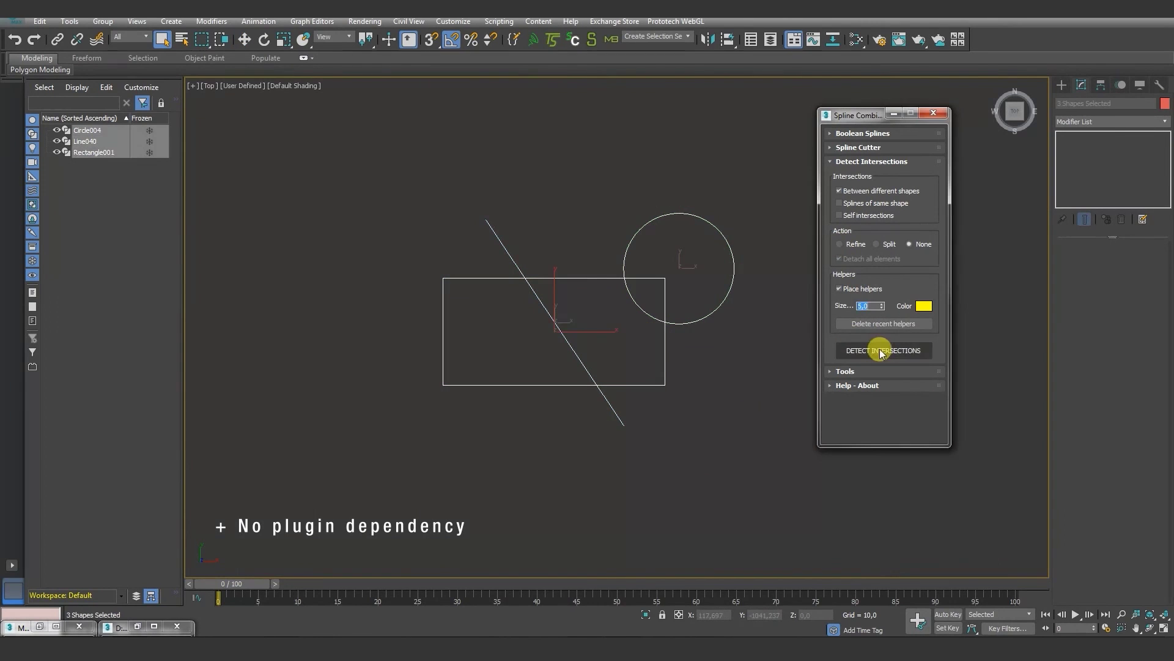
click(881, 350)
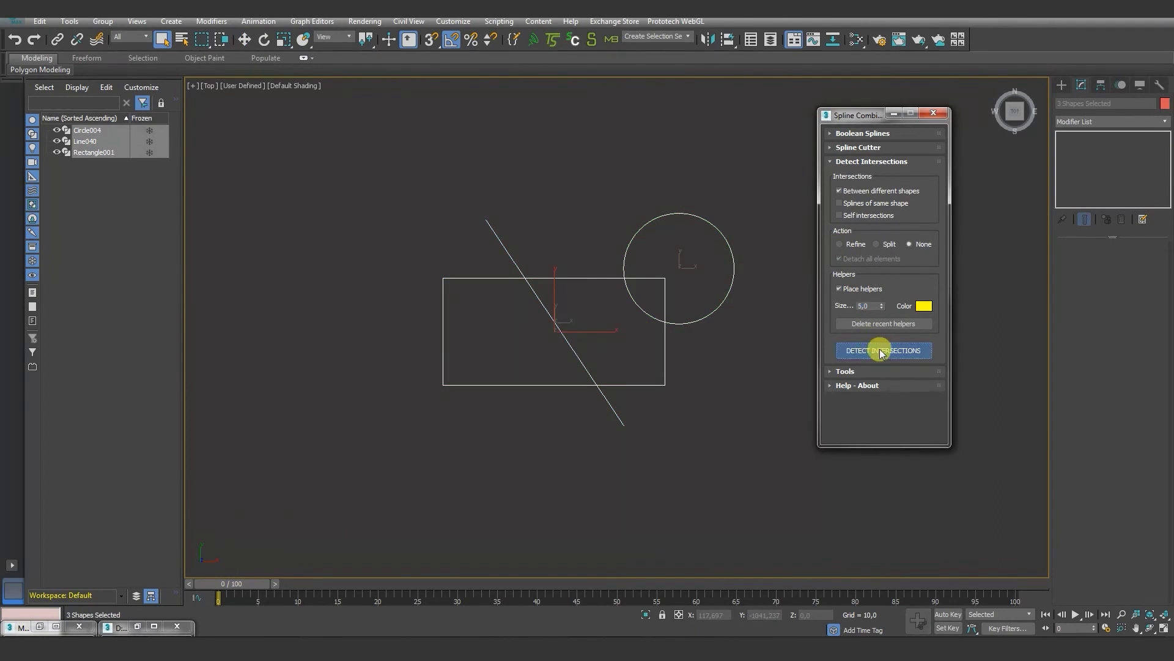
click(882, 353)
click(627, 422)
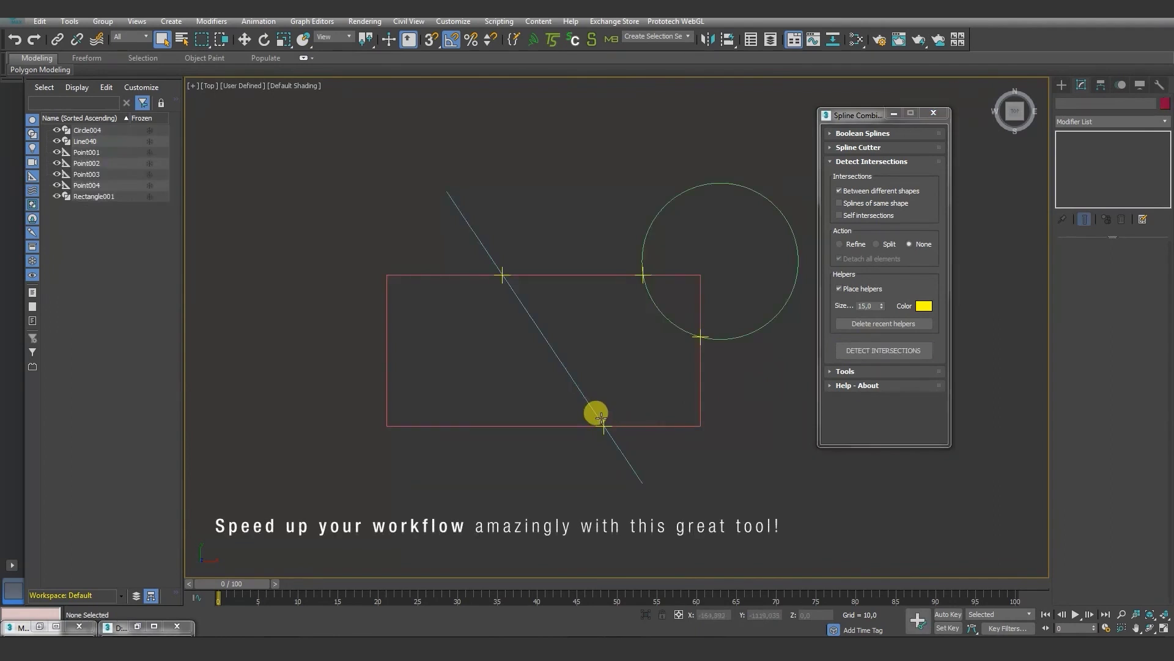
click(604, 420)
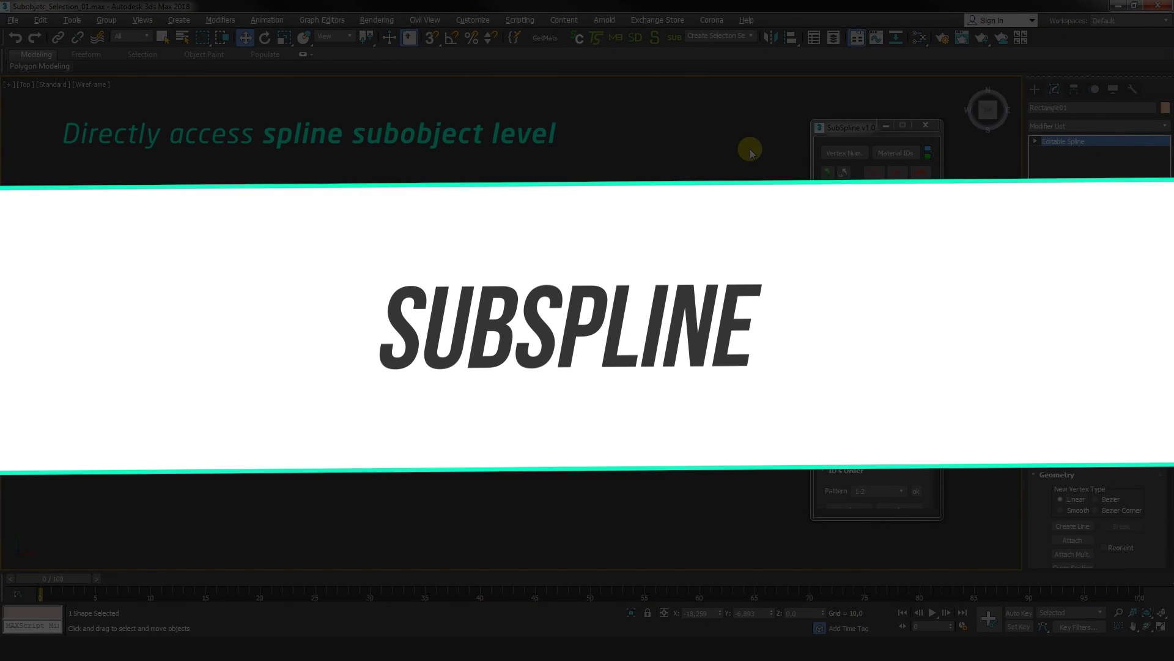
- Show Vertex Num. on the rounded rectangle, shrink the segment selection, then grow the vertex selection
click(922, 173)
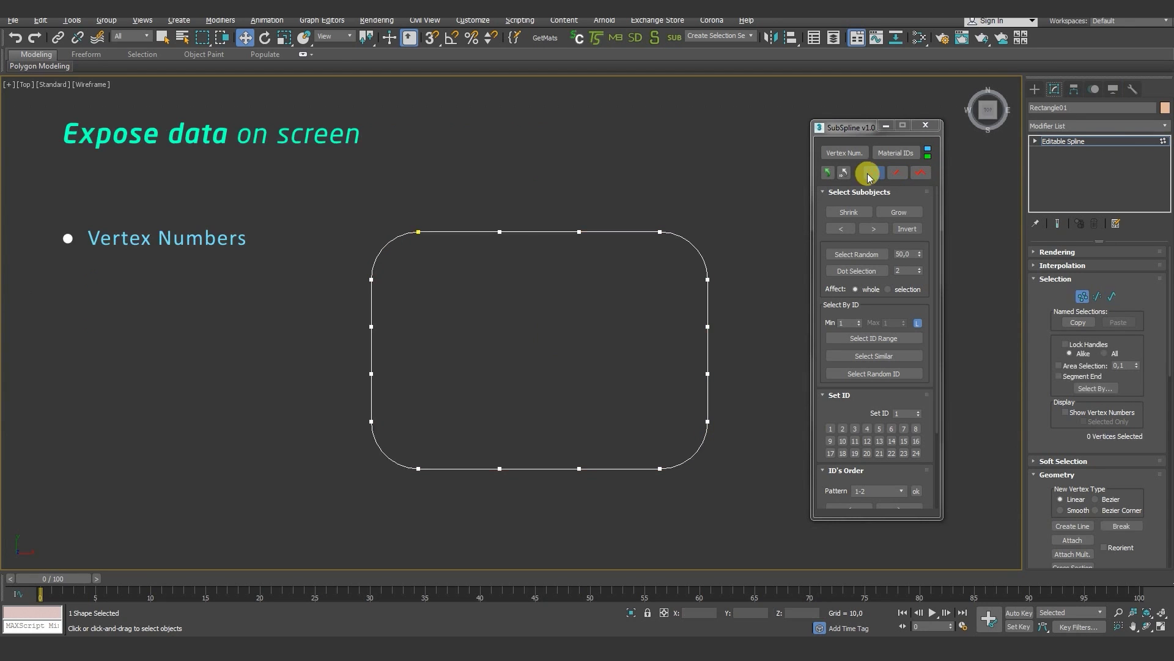
click(853, 153)
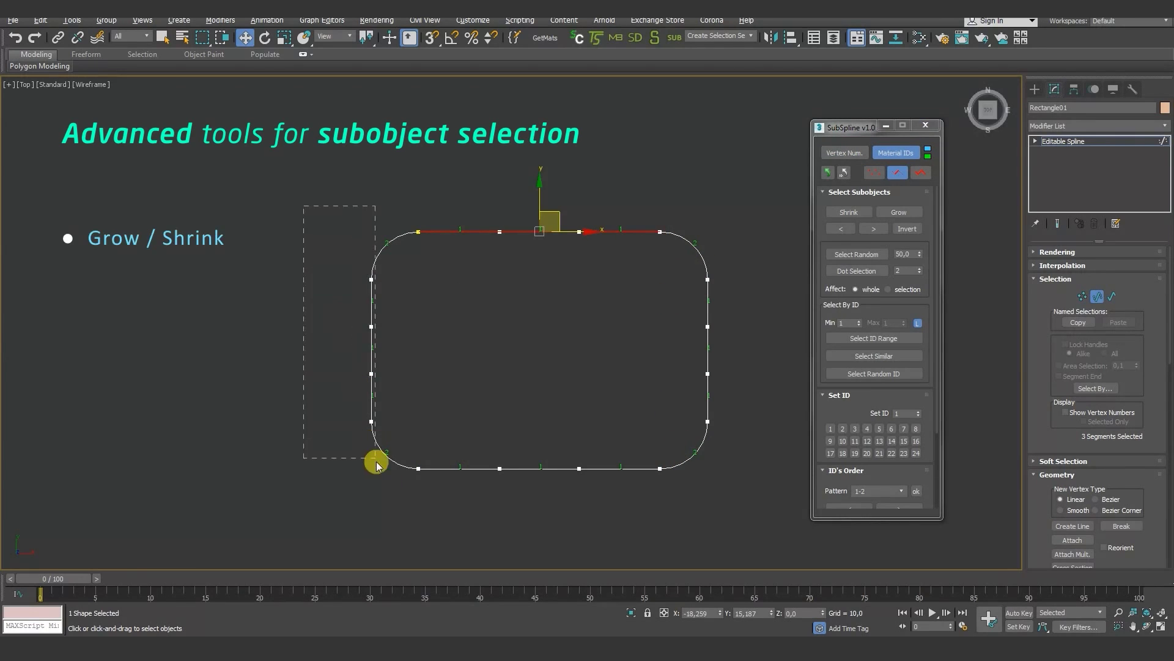
click(849, 213)
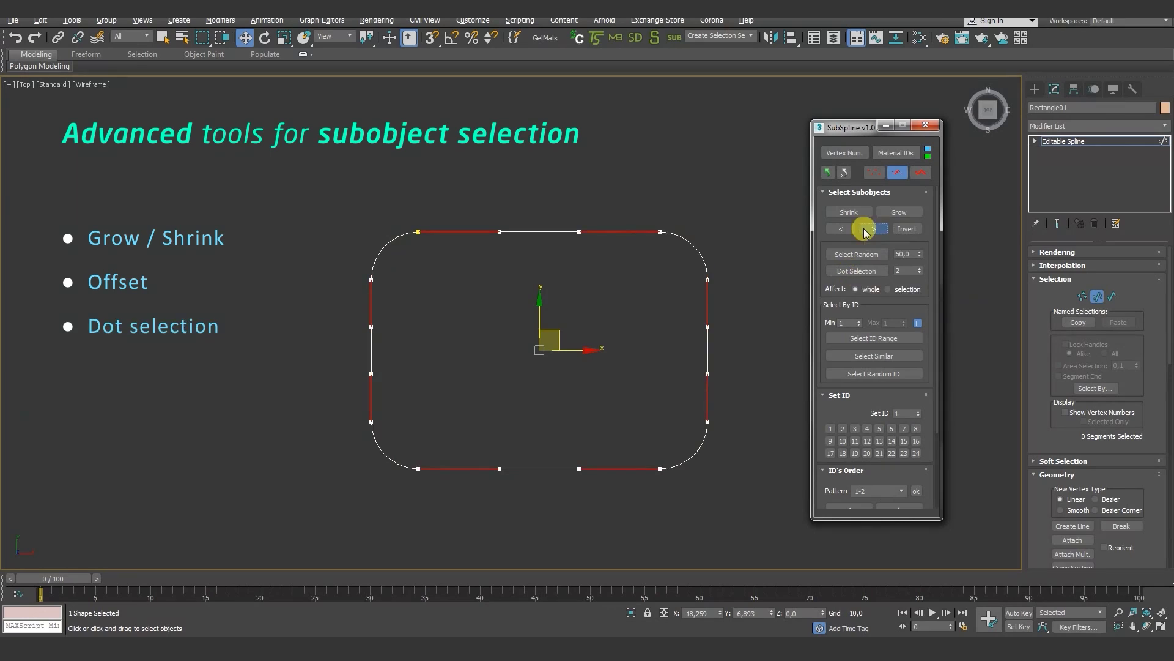
key(1)
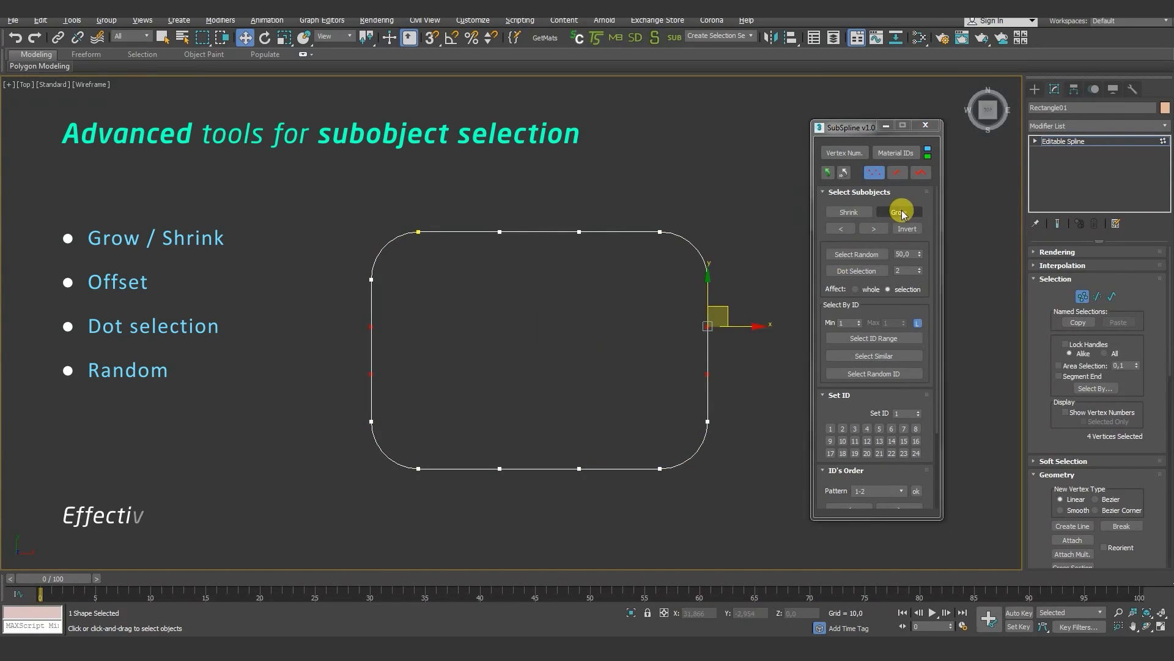
click(899, 211)
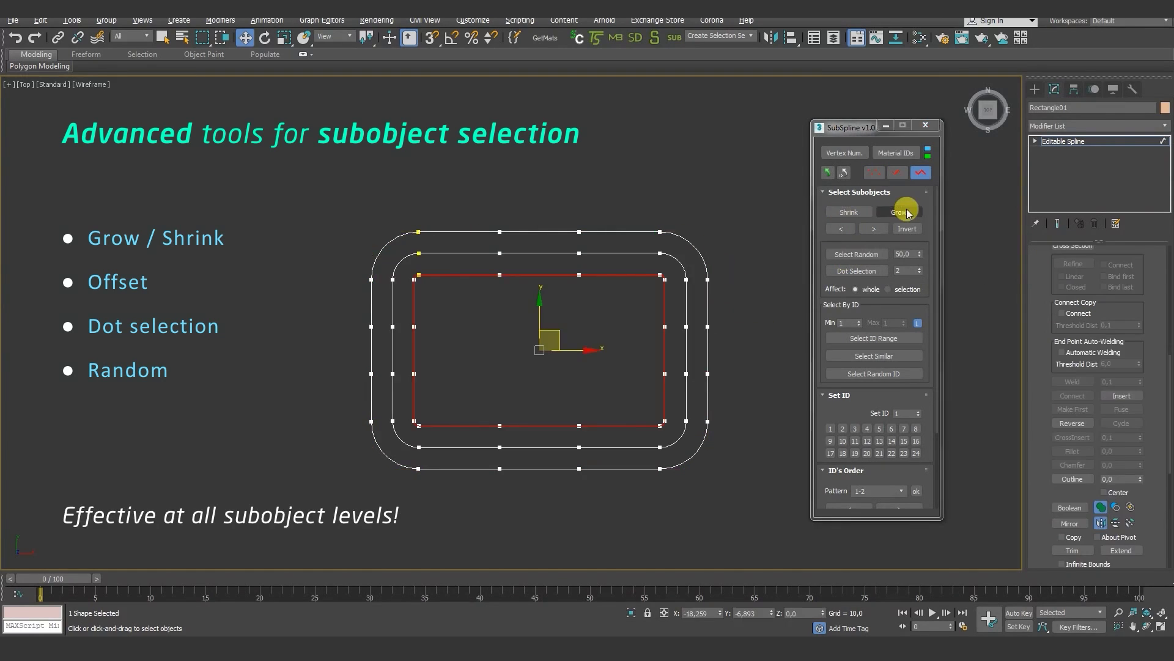
click(905, 212)
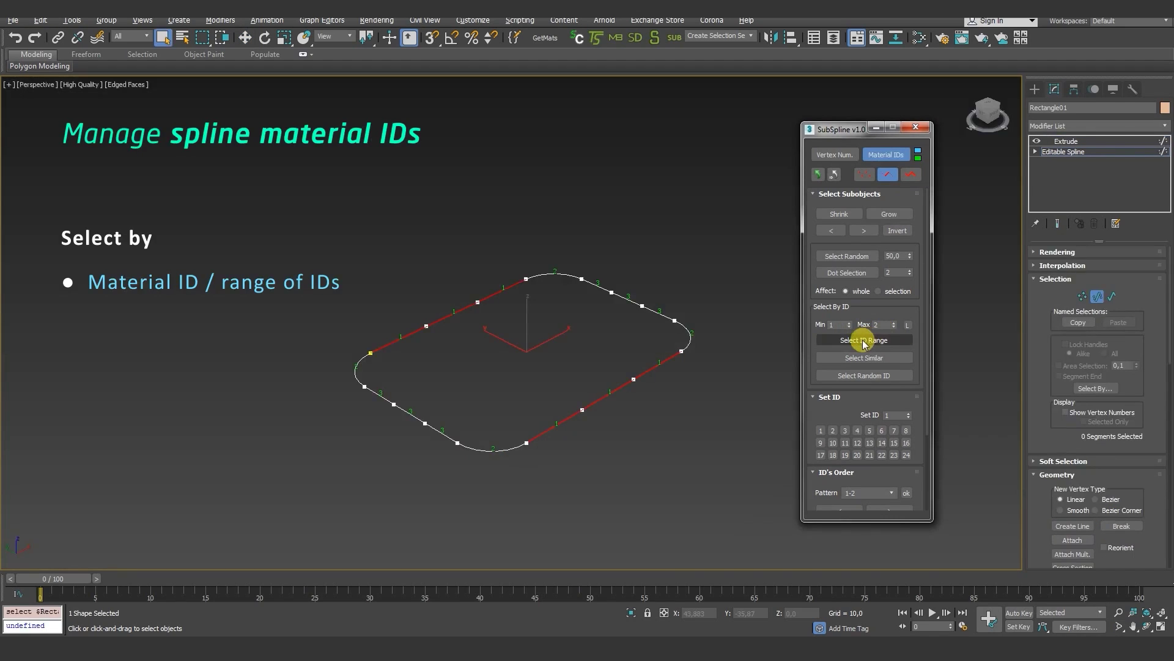
- Select segments by same and random ID, then shift the material IDs four steps along the spline
drag(701, 321, 681, 335)
click(863, 360)
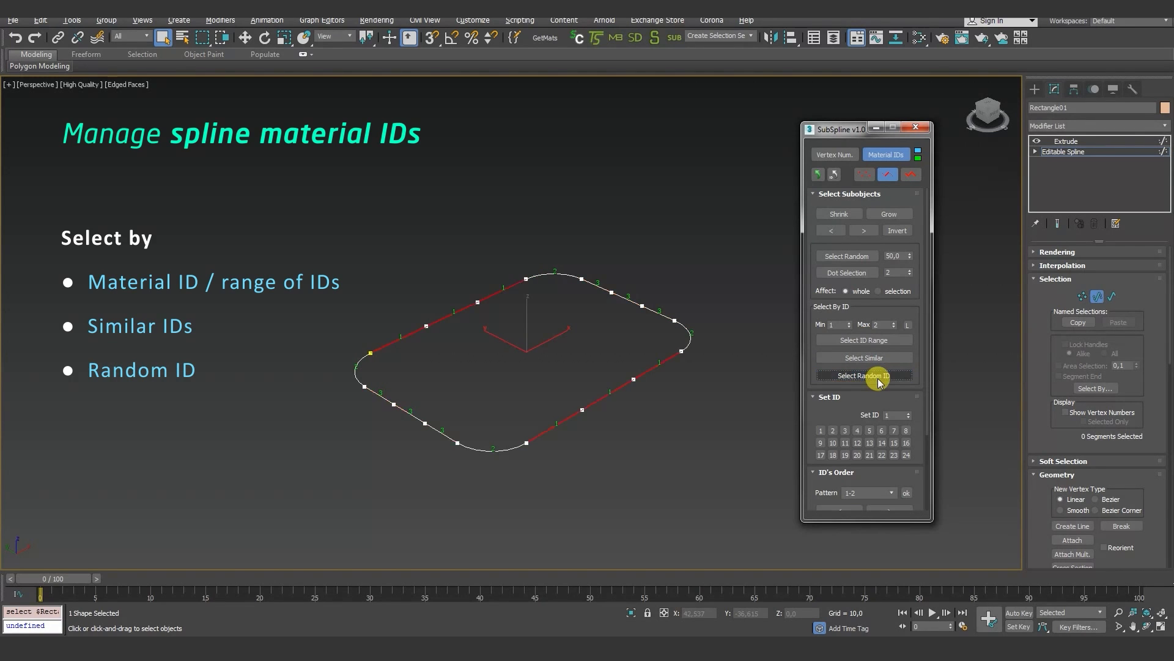
click(878, 377)
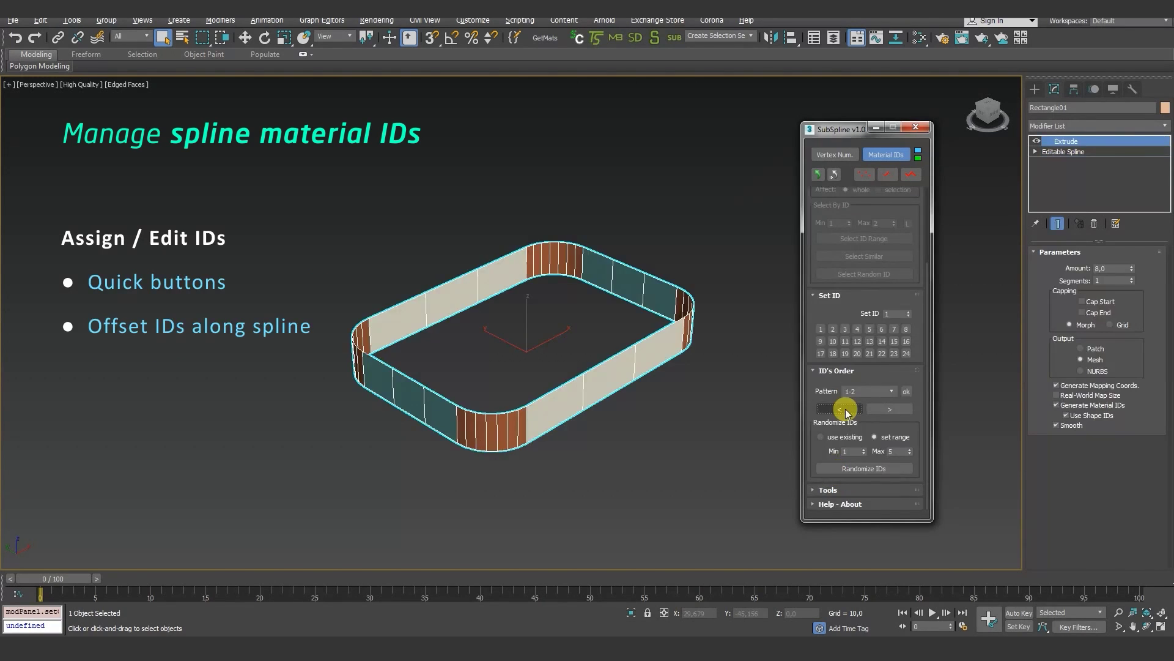
click(846, 411)
click(847, 411)
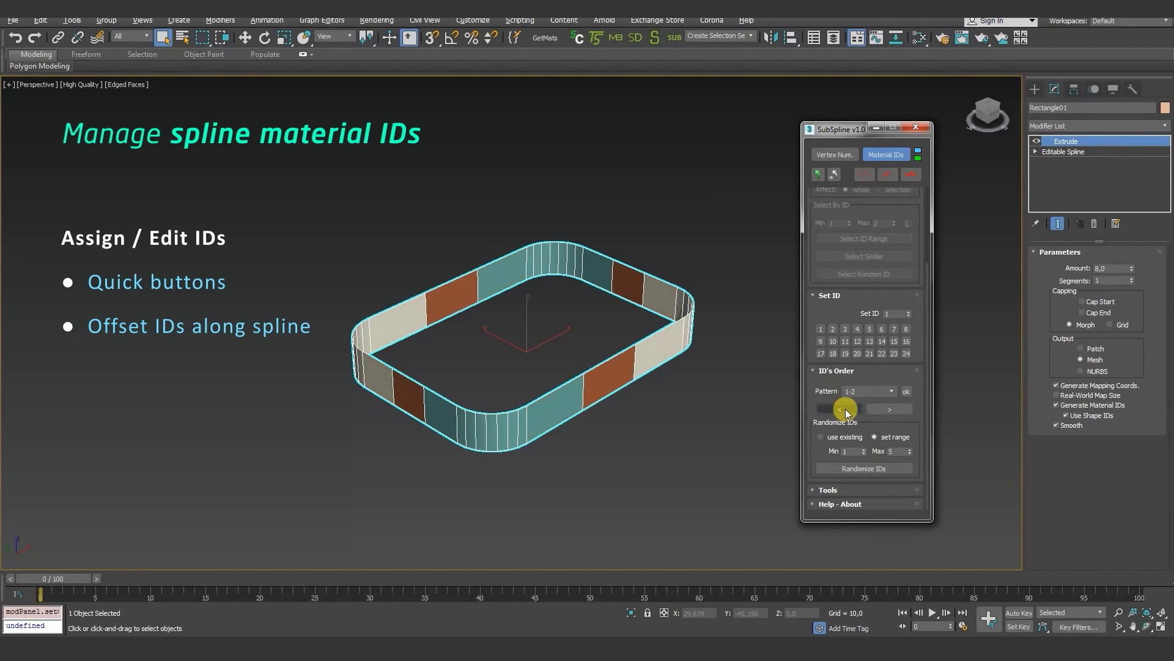
click(846, 411)
click(841, 409)
- Apply the predefined 1-2-3-4-5 material ID pattern to the rounded rectangle
click(893, 393)
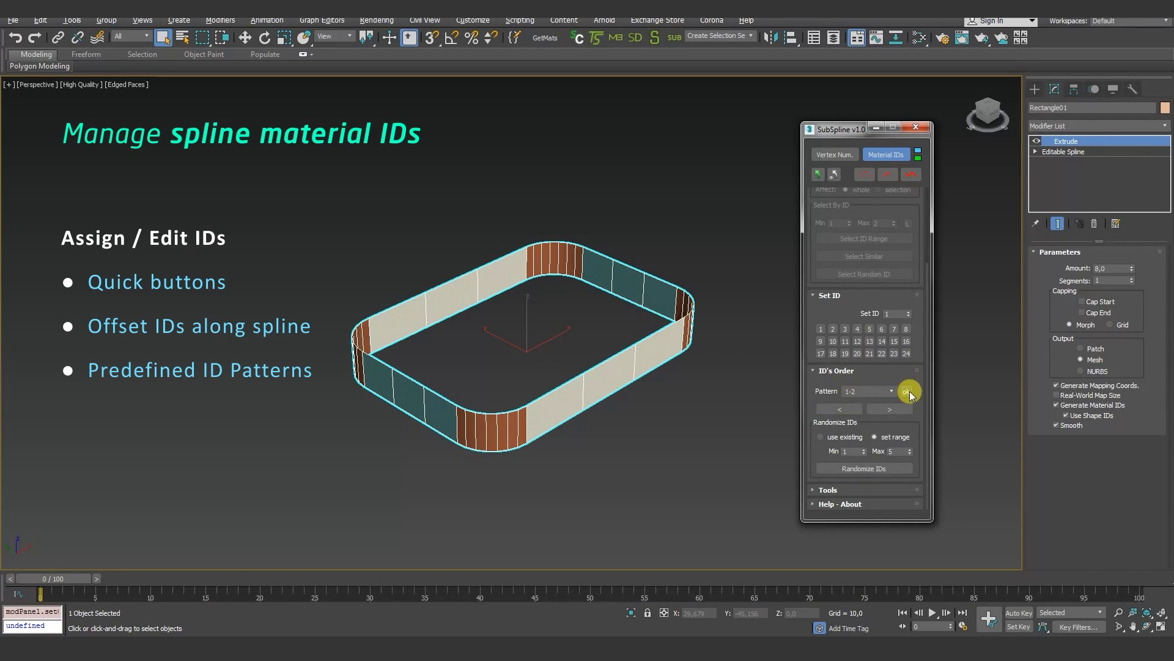
click(909, 391)
click(892, 392)
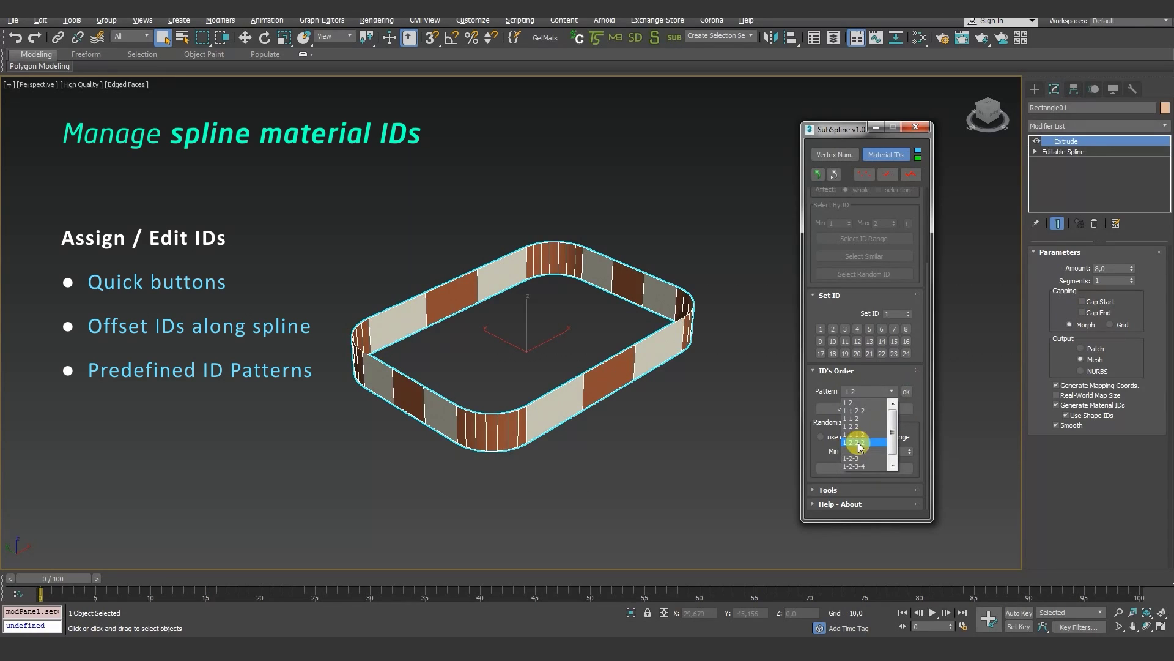
click(877, 466)
click(906, 391)
click(833, 176)
- Restore the original material IDs, then randomize them three times using existing IDs
click(636, 365)
click(821, 437)
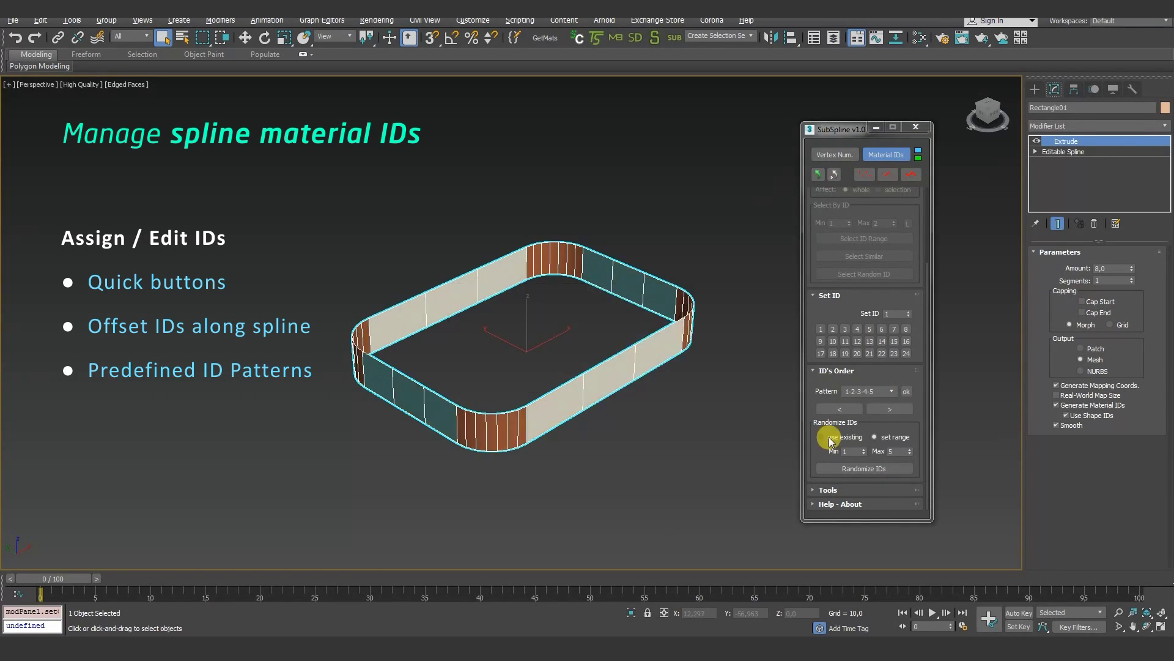
click(863, 469)
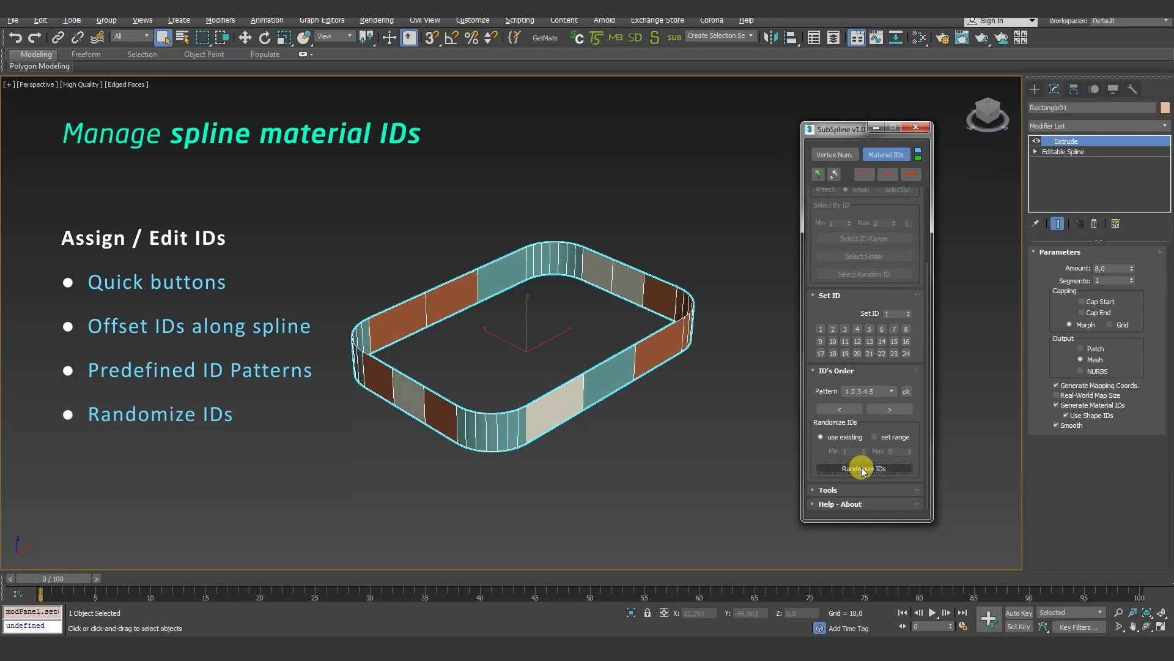
click(863, 469)
click(863, 469)
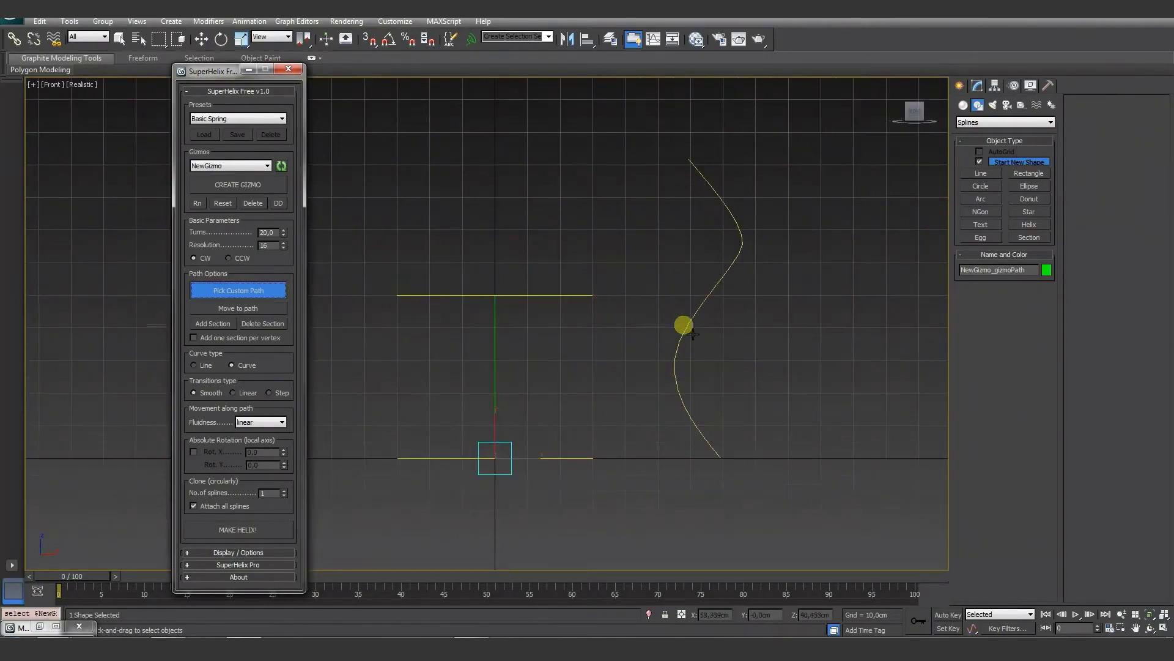
- Generate a rope helix along the drawn custom curve path
click(683, 325)
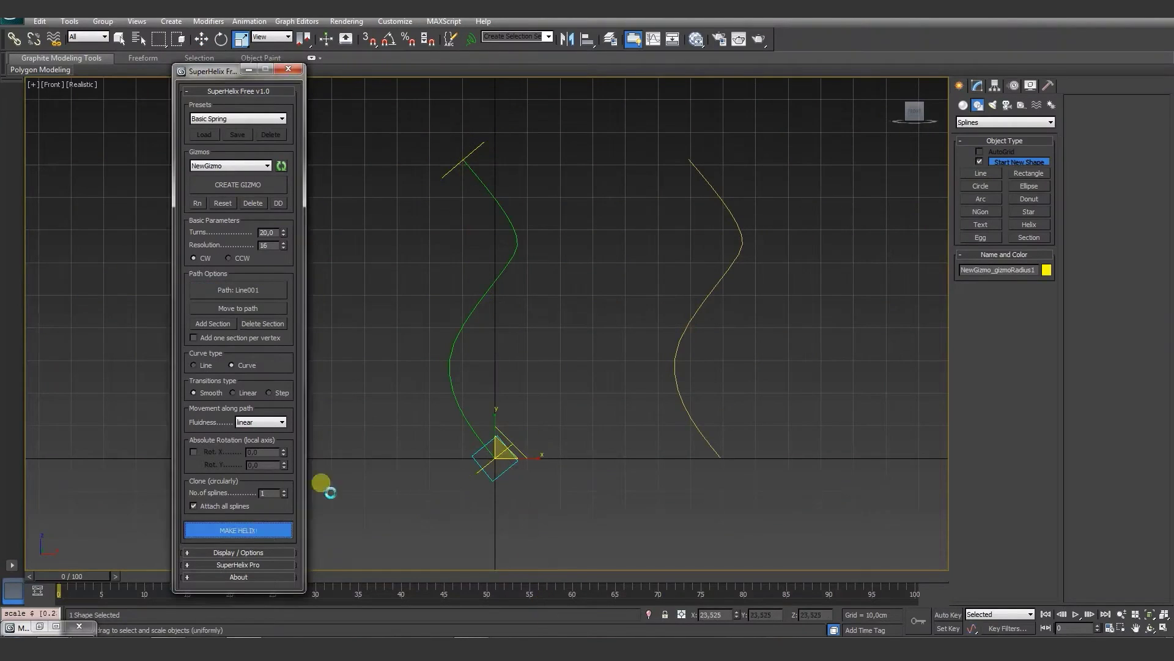
key(p)
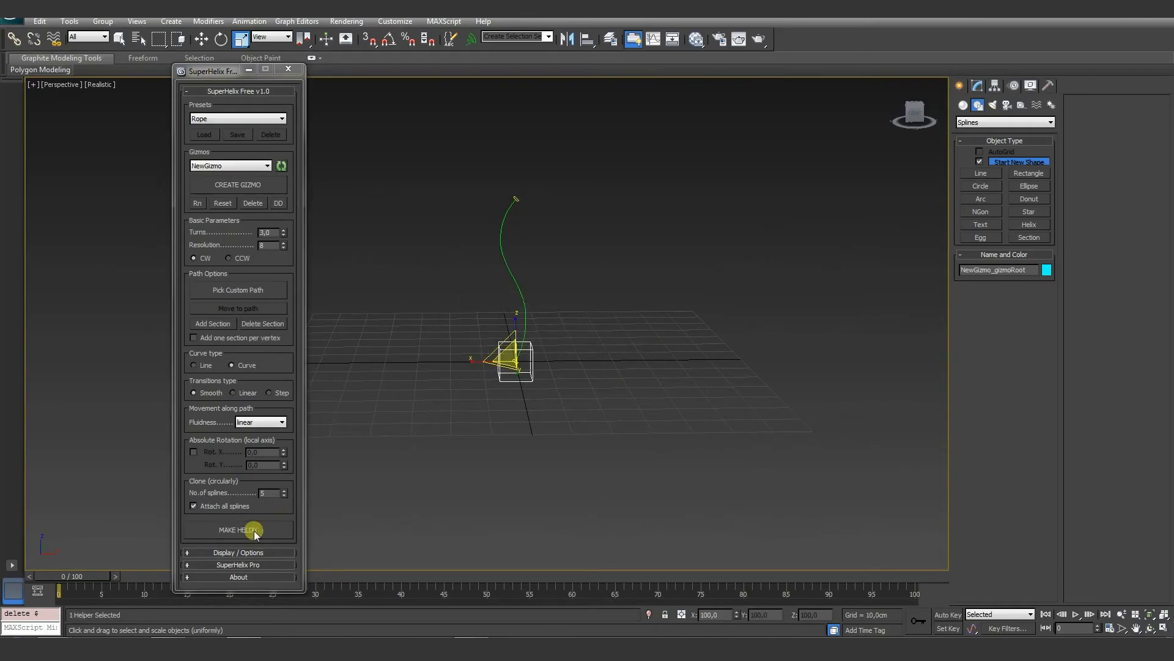
click(253, 531)
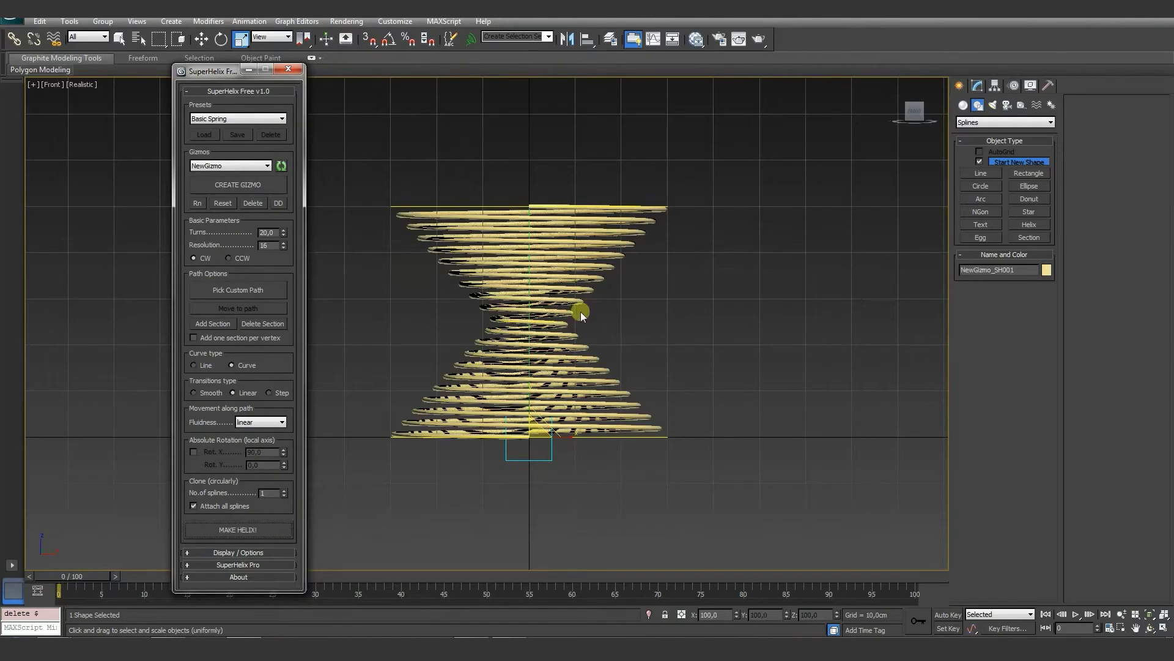
- Replace the old spring with a wide-based spring helix cloned into 20 springs around a cylinder
key(Delete)
click(262, 524)
key(p)
alt+middle_drag(486, 340, 625, 316)
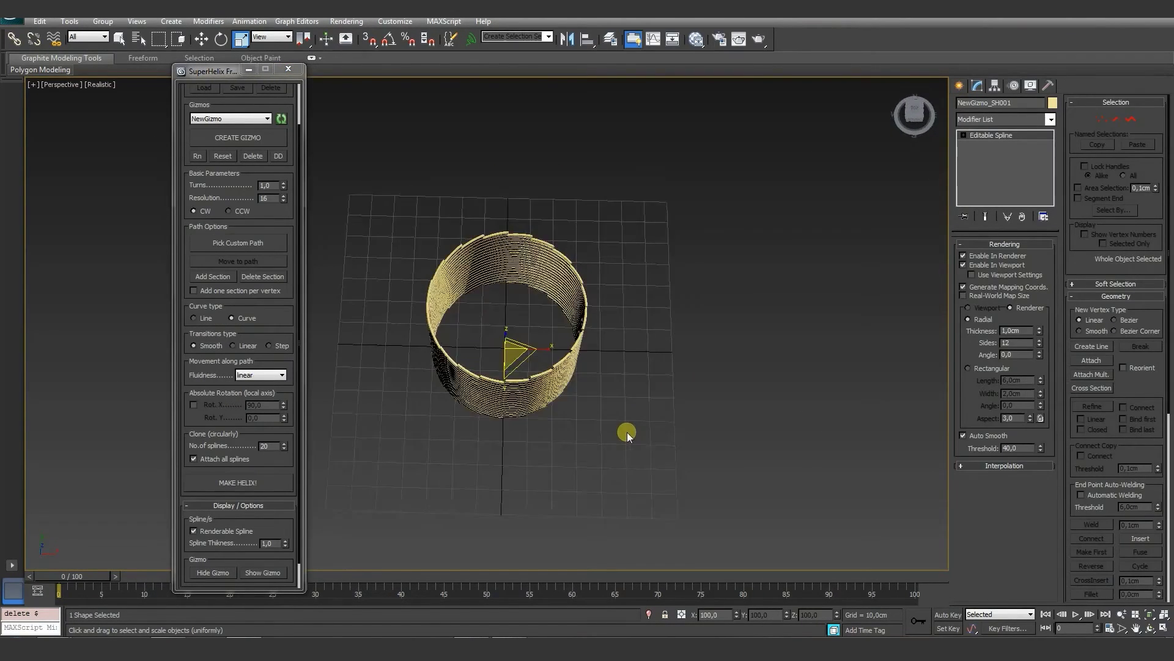
alt+middle_drag(624, 427, 643, 362)
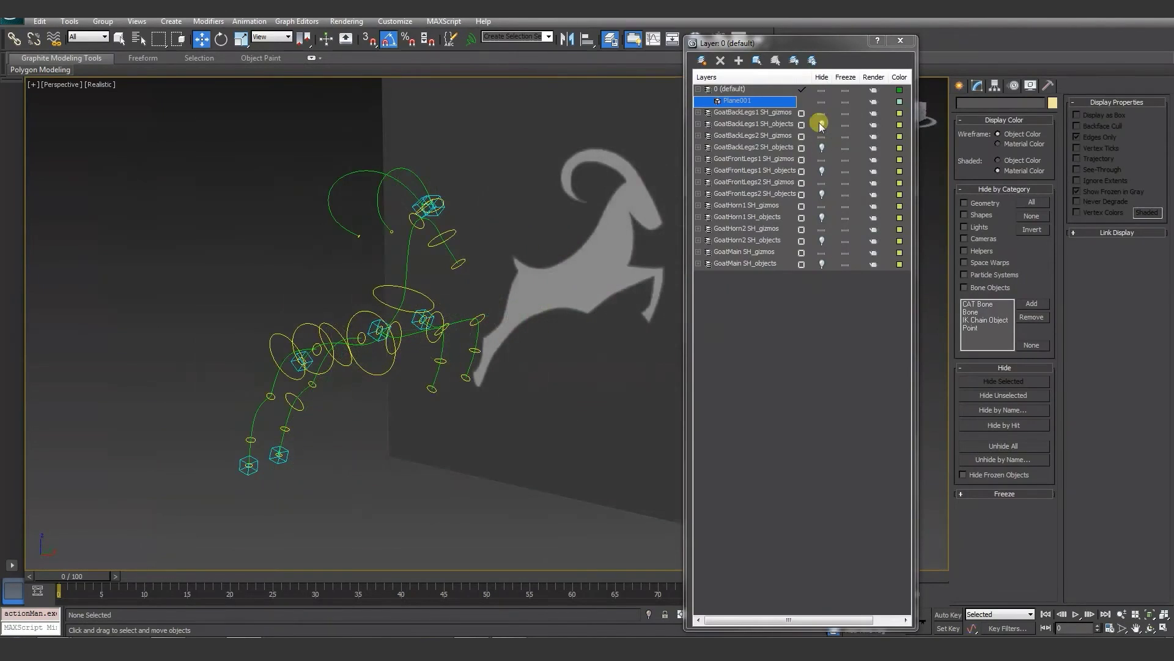
- Unhide the goat's two back-leg spring layers and the basket's body and top ring layers
click(821, 123)
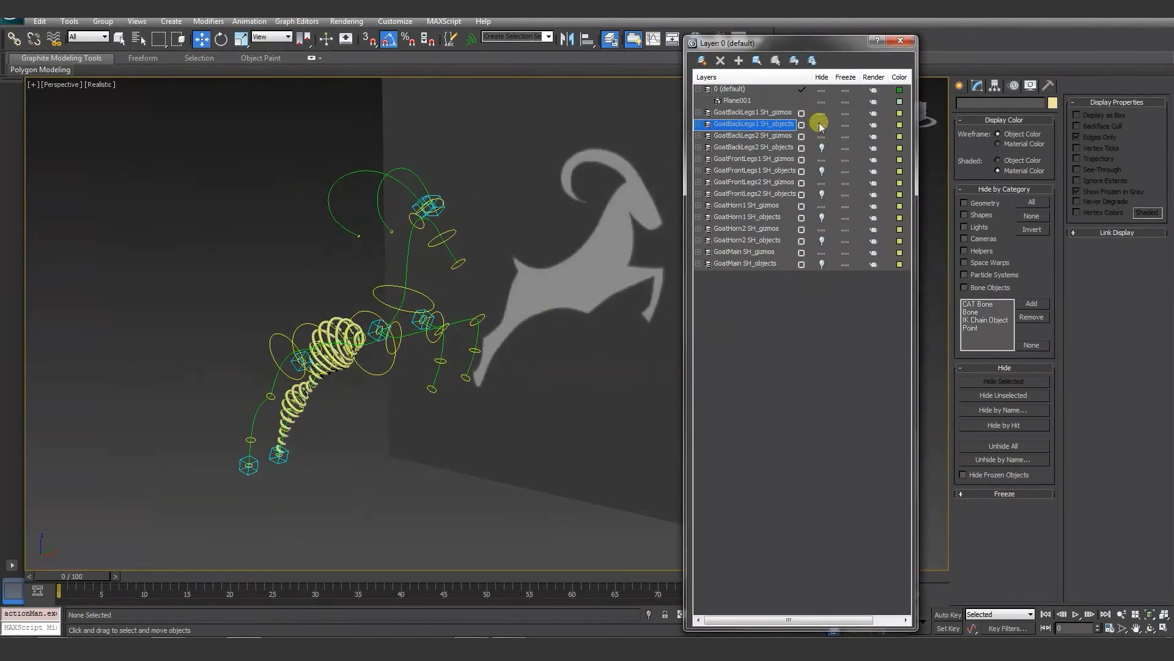
click(822, 148)
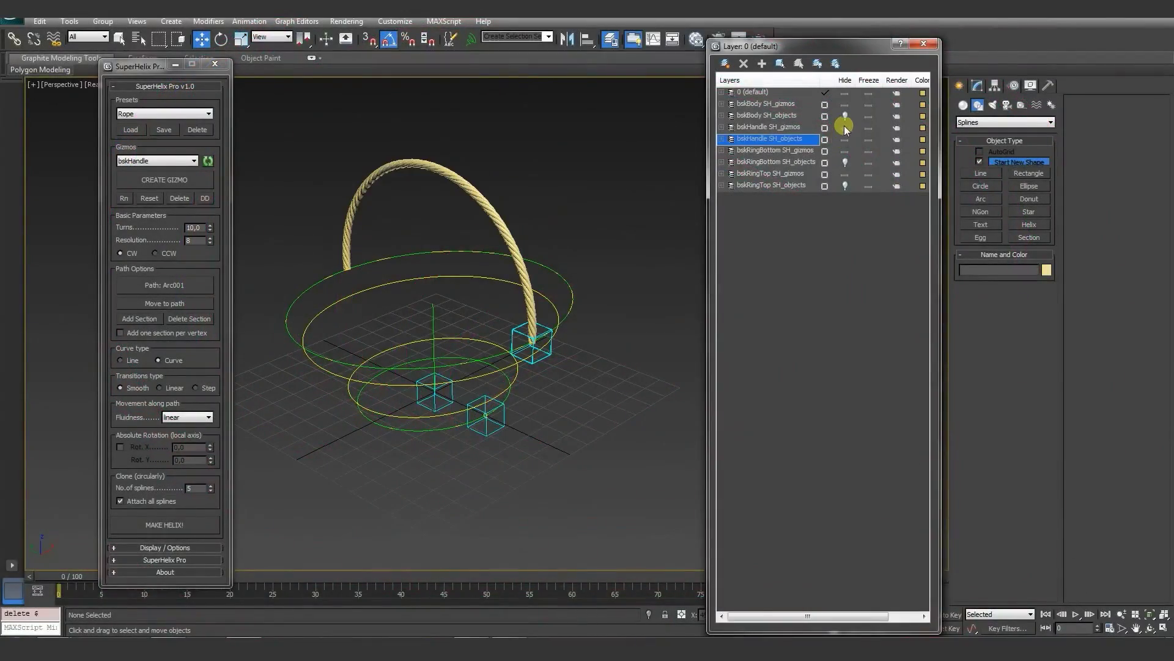
click(844, 115)
click(845, 186)
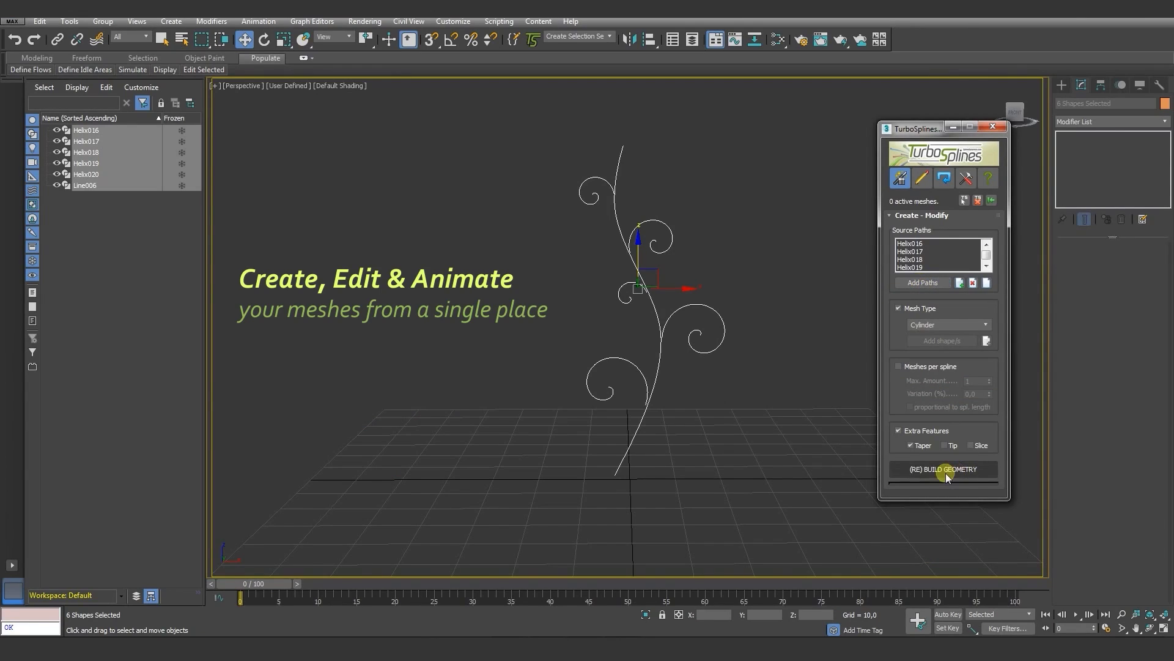
- Build tapered cylinder meshes along the helix paths, then rebuild one tube as a Capsule
click(946, 472)
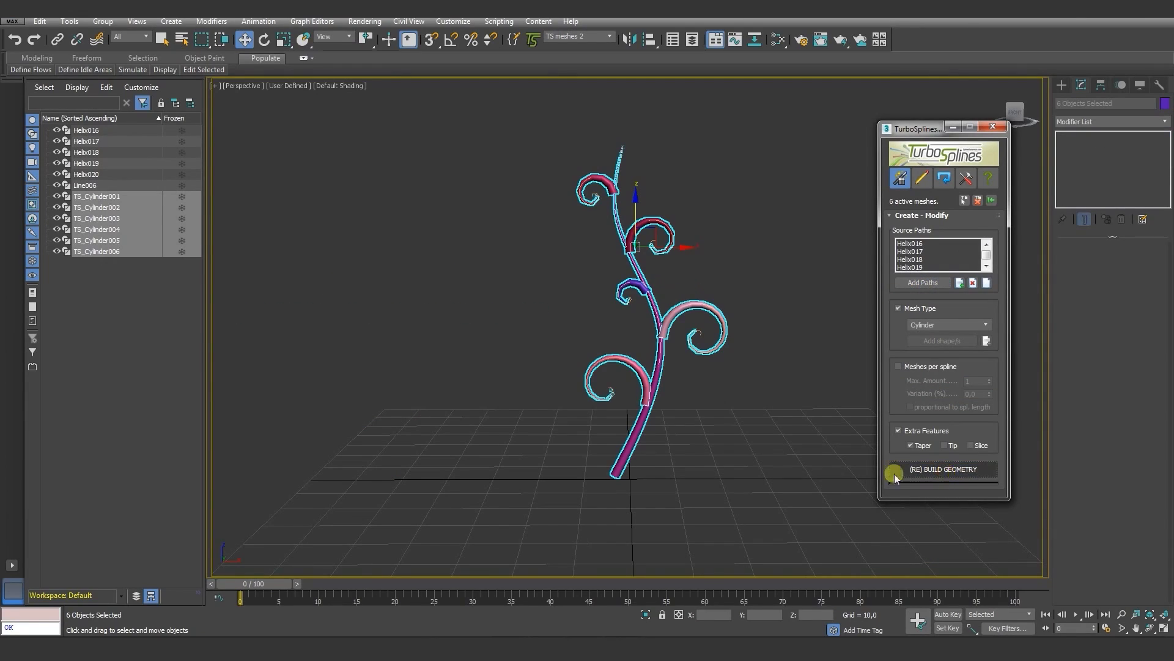
click(922, 178)
scroll(751, 313, up, 5)
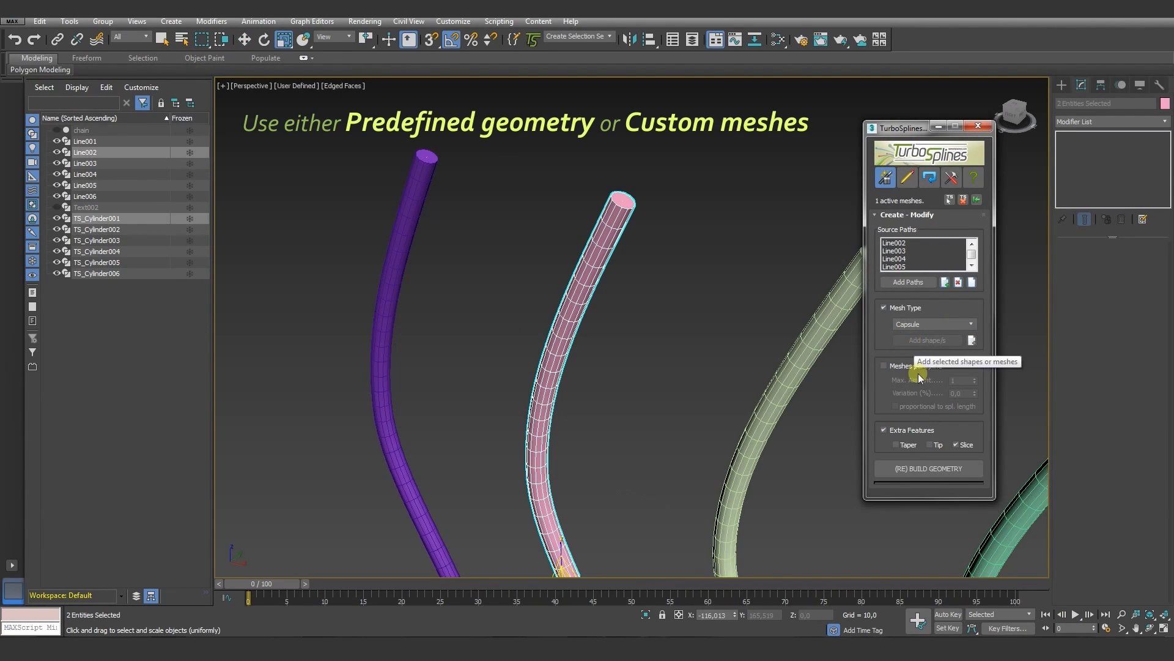
click(927, 468)
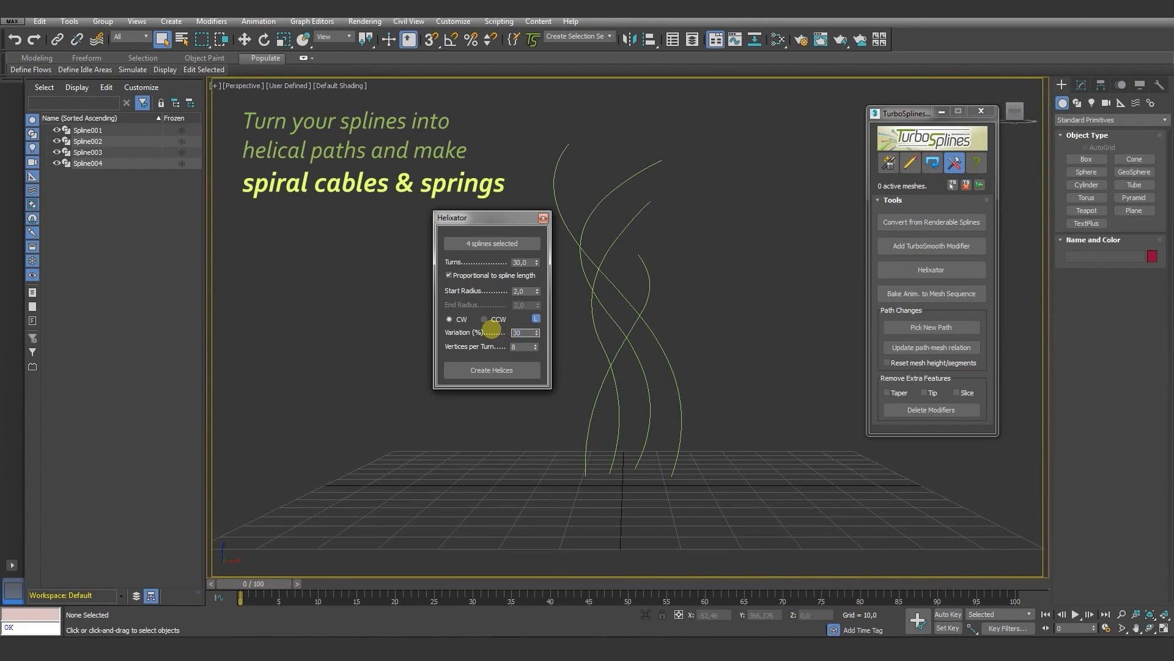
- Turn the four splines into helices with Helixator and build meshes along them
click(491, 370)
click(543, 218)
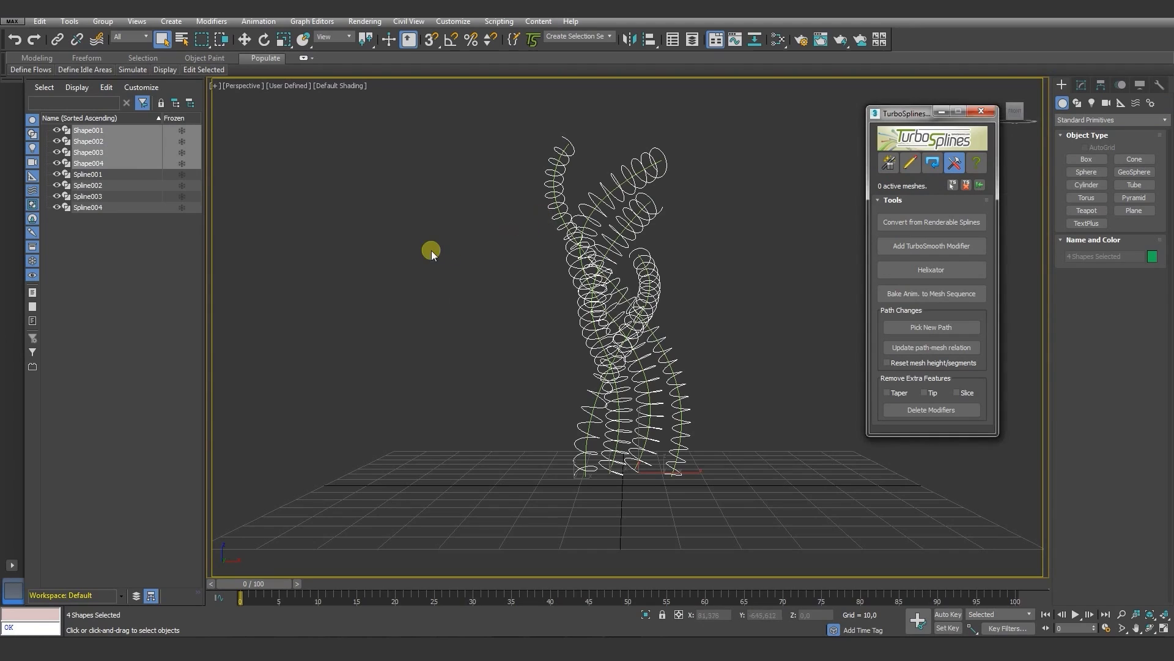
click(889, 162)
click(922, 454)
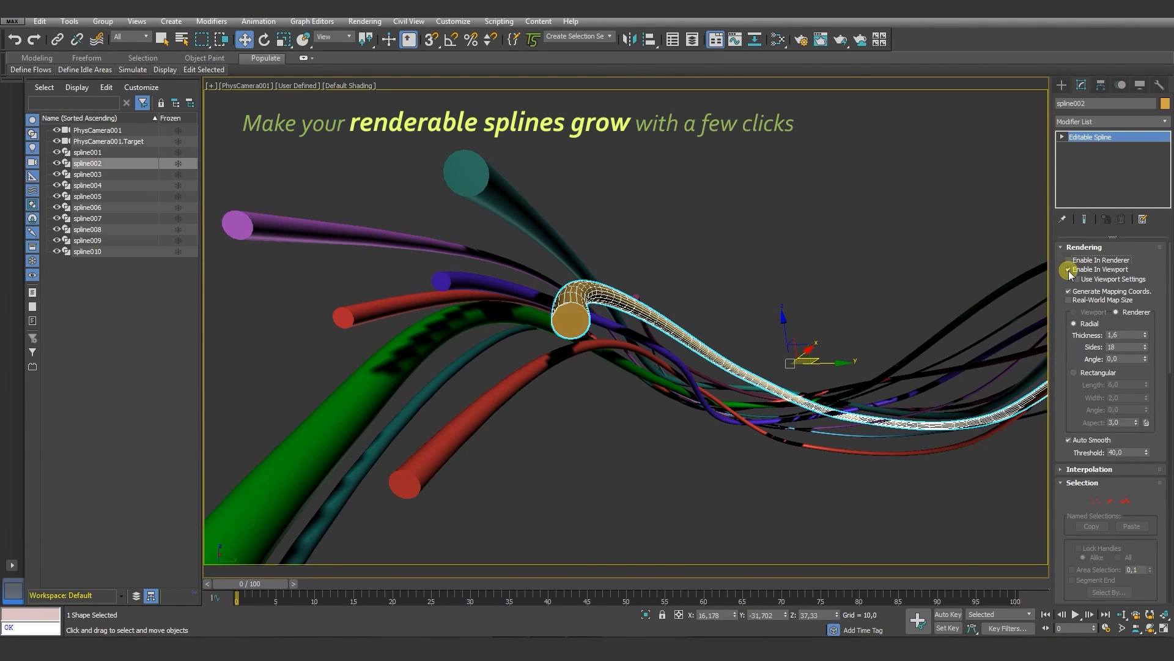
- Convert the renderable splines to meshes and animate them growing along their paths
click(1069, 270)
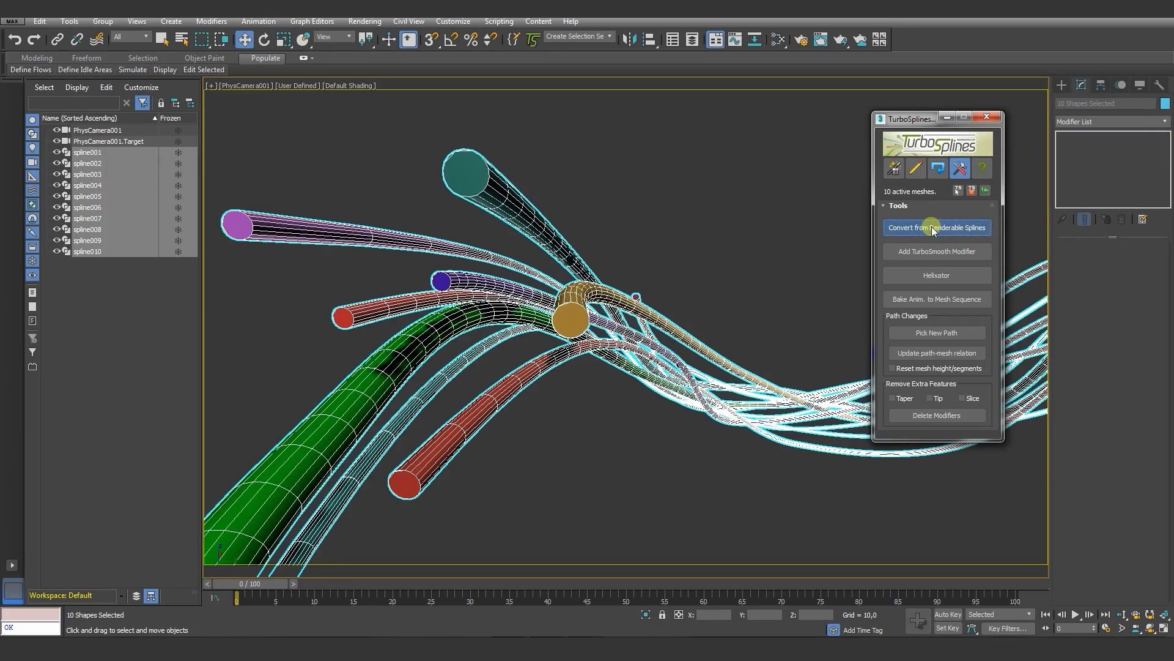
click(933, 231)
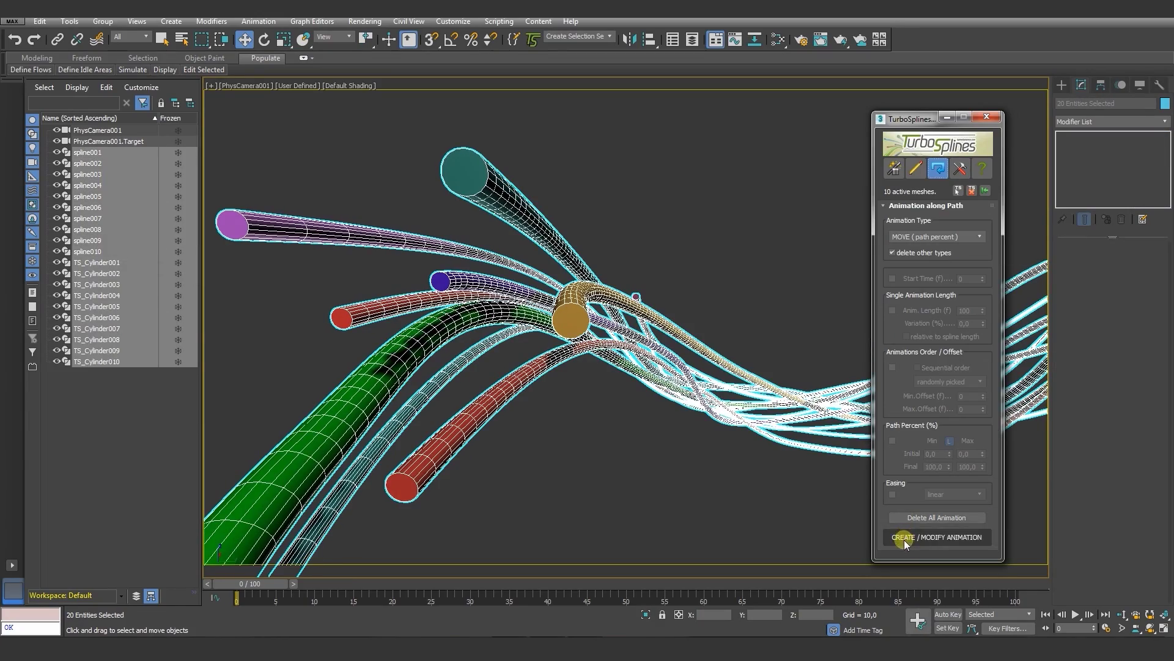
click(936, 536)
drag(251, 583, 721, 570)
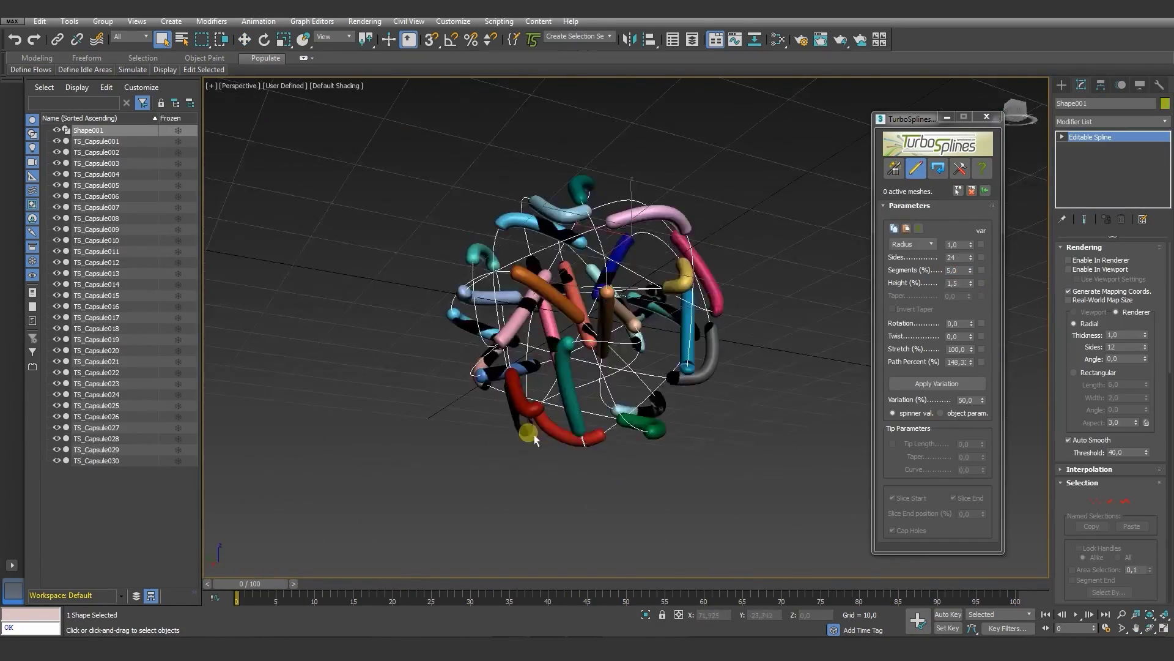
drag(970, 361, 971, 309)
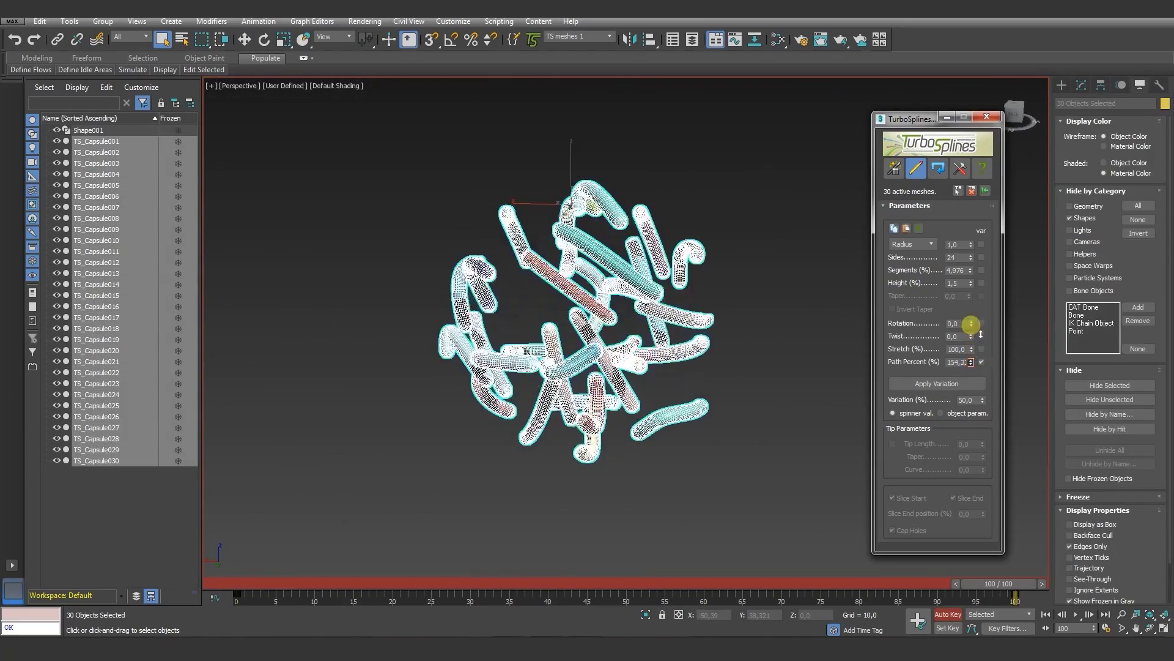
key(ctrl+d)
click(1076, 614)
- Build chain meshes along the splines and inspect the individual chain links
click(948, 466)
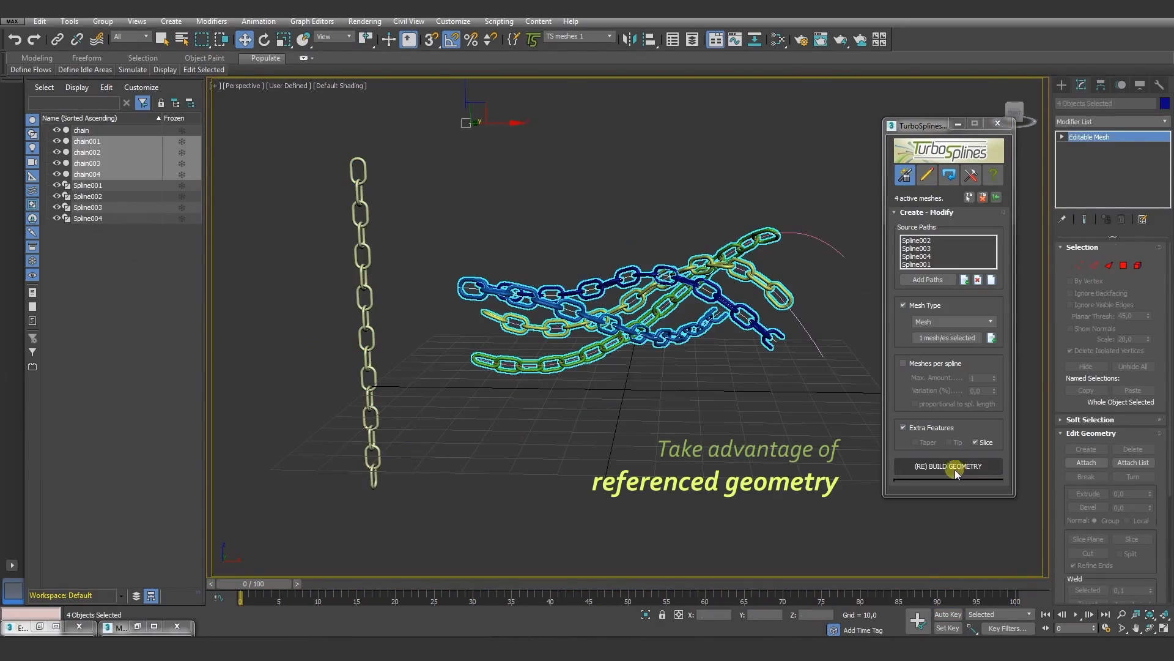
click(1137, 266)
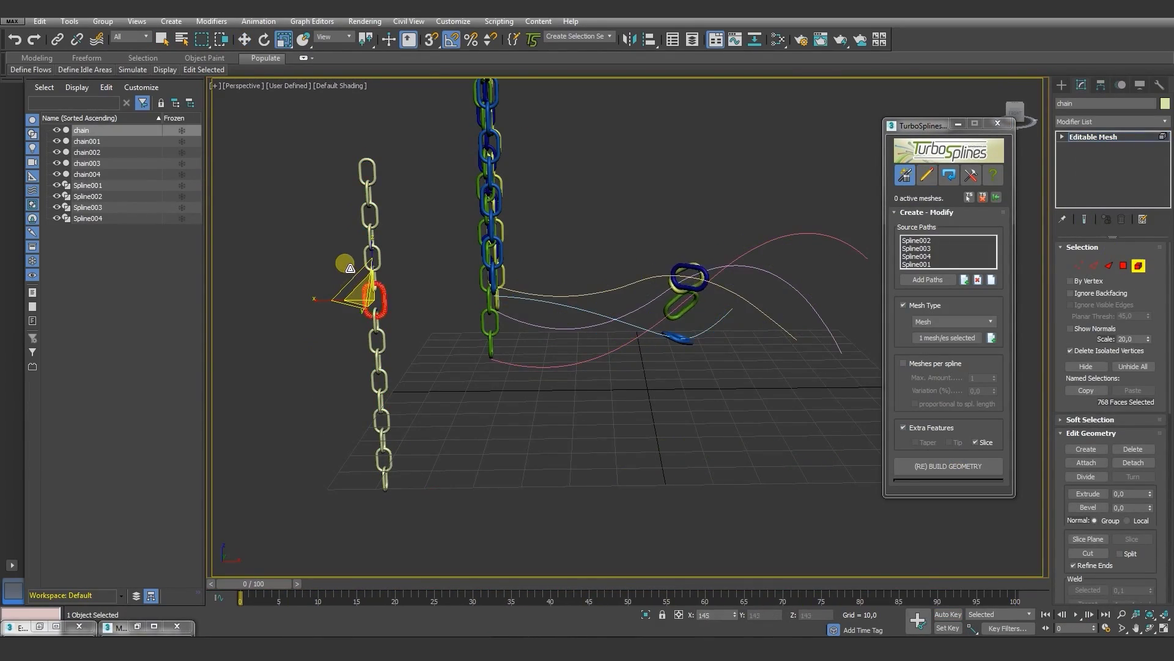
key(ctrl+b)
mouse_move(710, 394)
alt+middle_down()
mouse_move(714, 480)
mouse_move(739, 354)
mouse_move(785, 361)
mouse_move(702, 401)
alt+middle_up()
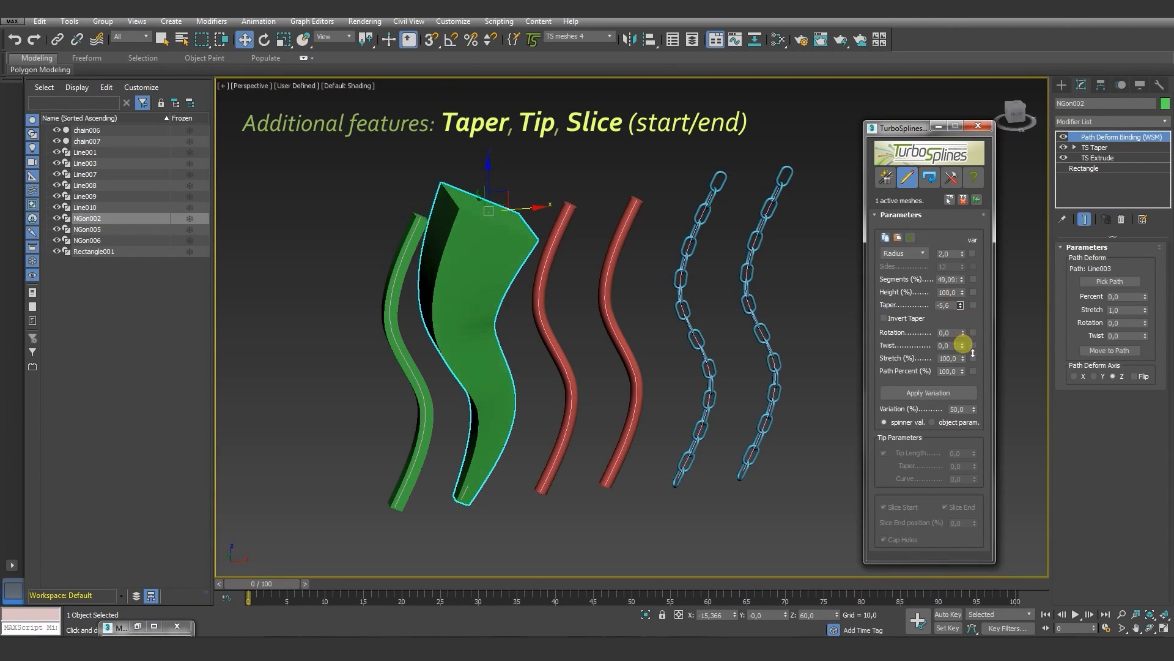
- Adjust the green tube's taper and sharpen the red tube's tip
drag(961, 340, 971, 324)
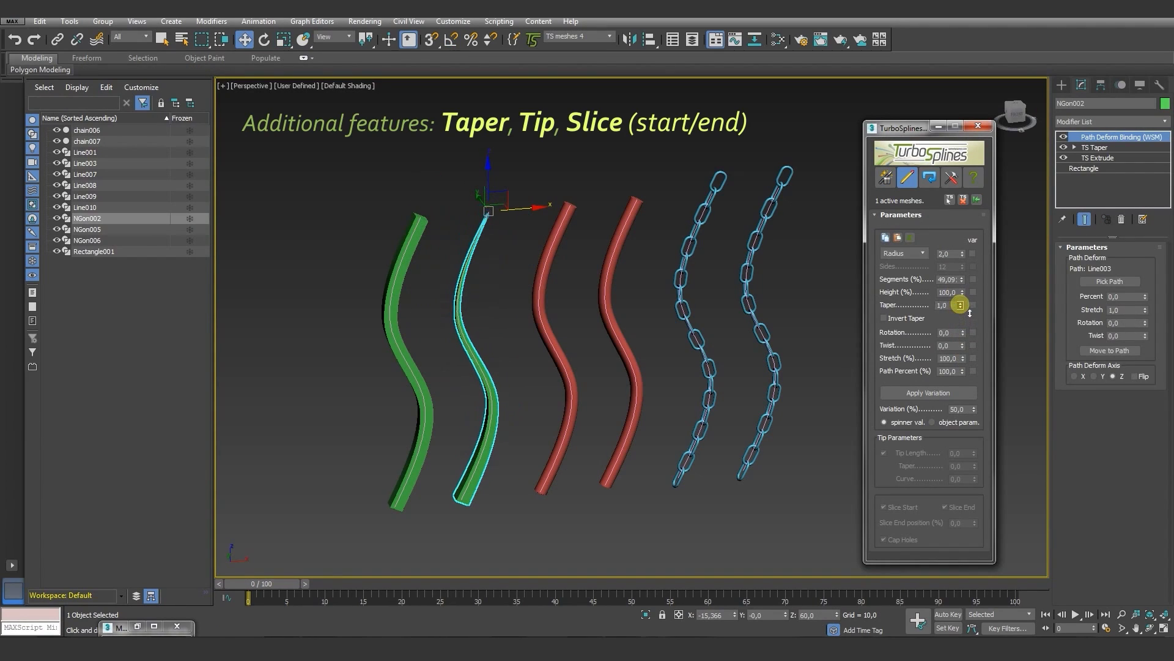
click(925, 468)
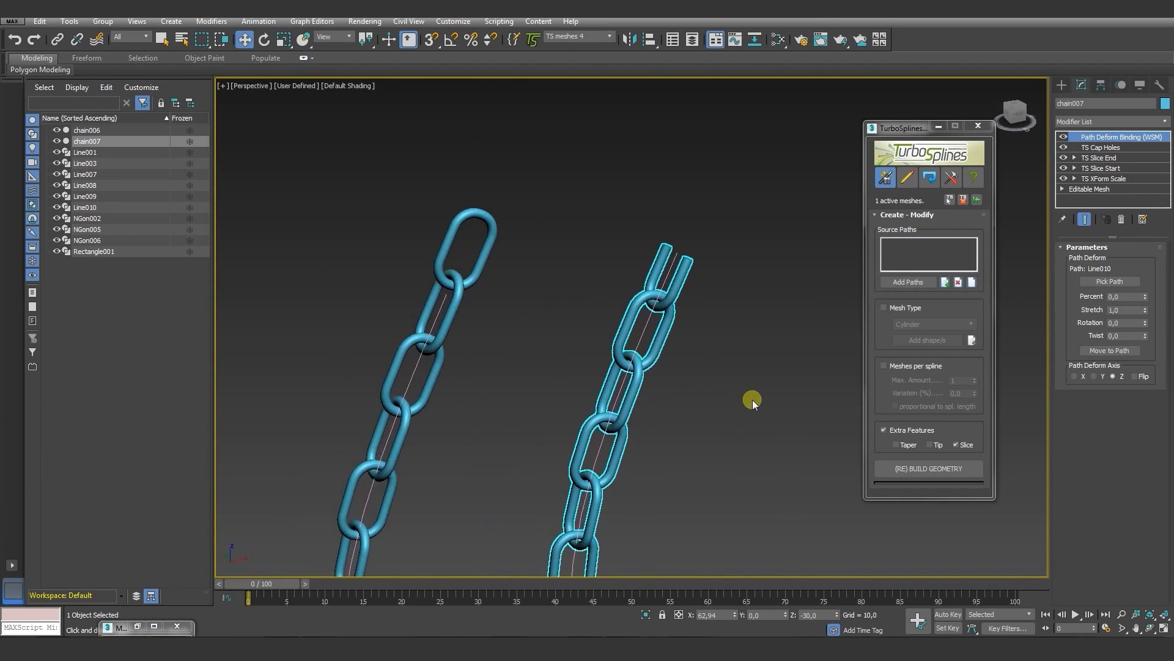
alt+middle_drag(752, 399, 695, 318)
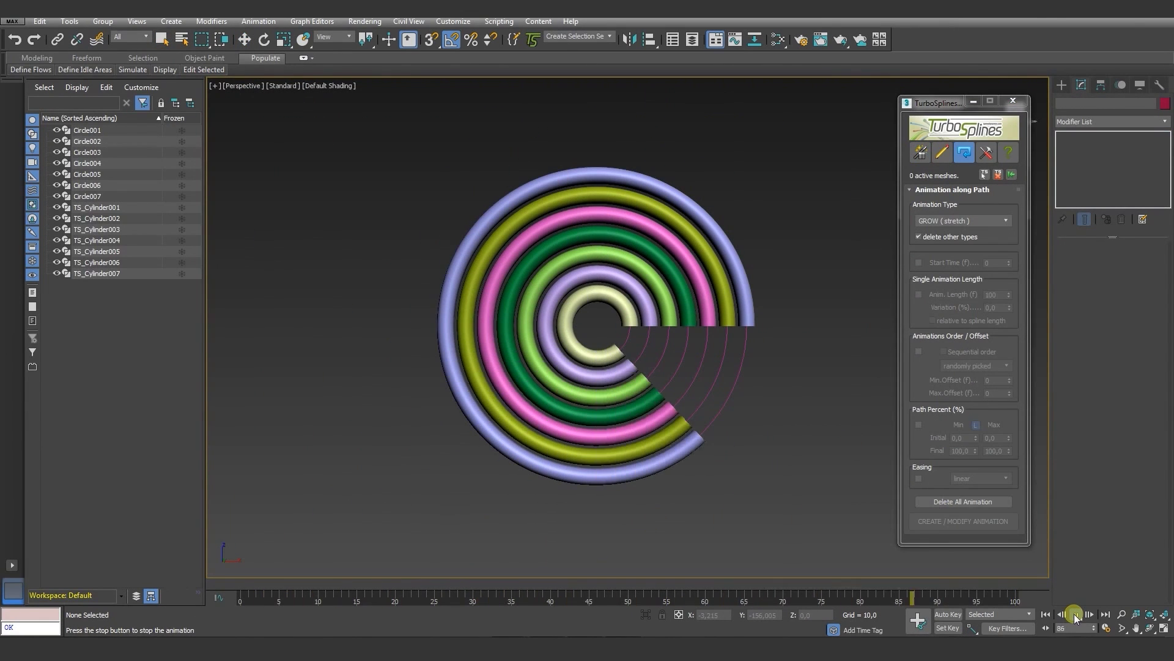
- Grow the rings sequentially, reveal the pyramid chains, then add the looping spline with multiple meshes
click(978, 353)
click(1076, 614)
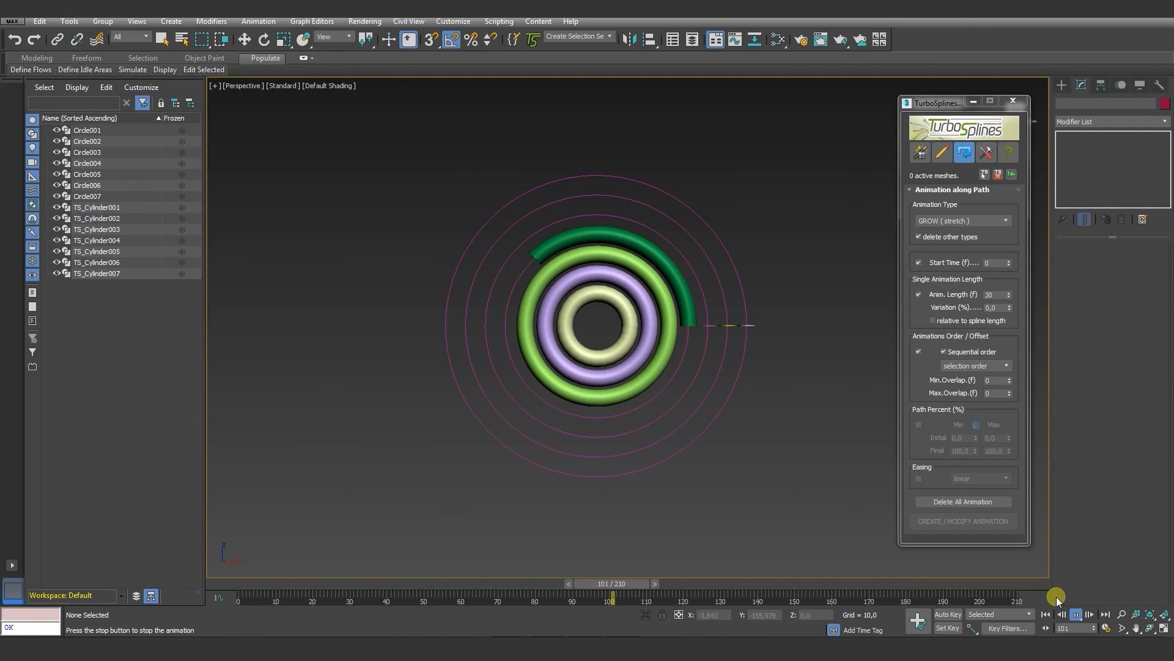
click(949, 175)
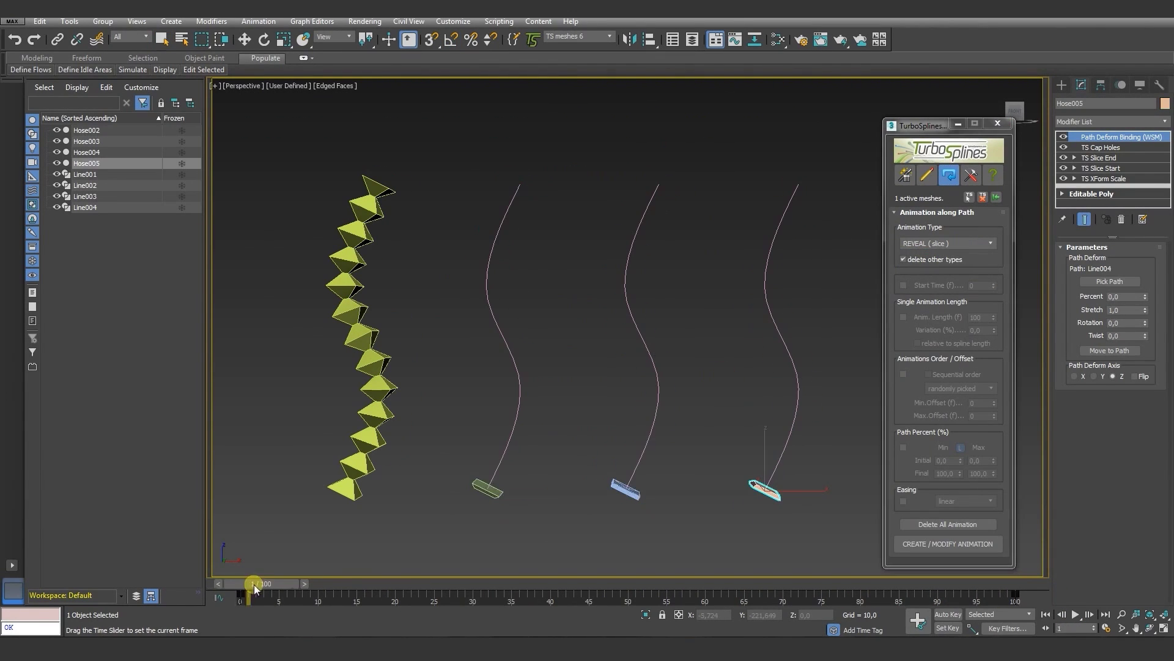
drag(249, 583, 1033, 519)
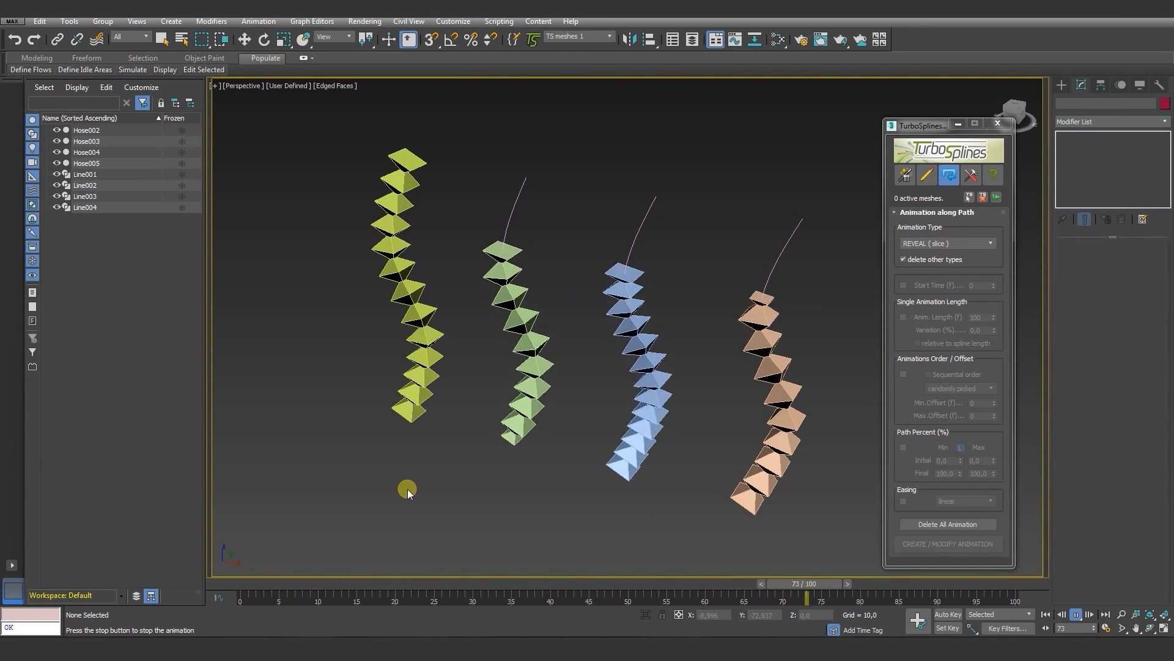
click(900, 261)
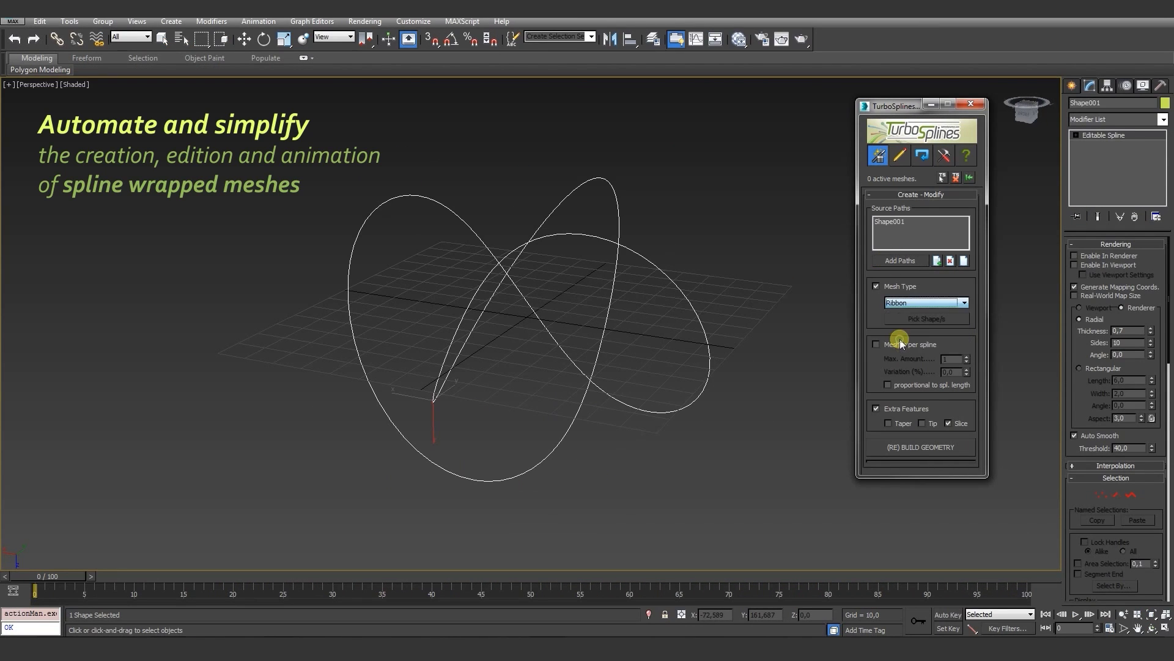
click(884, 344)
- Build ribbon meshes on Shape001 and auto-key their parameters to animate along the loop
click(916, 447)
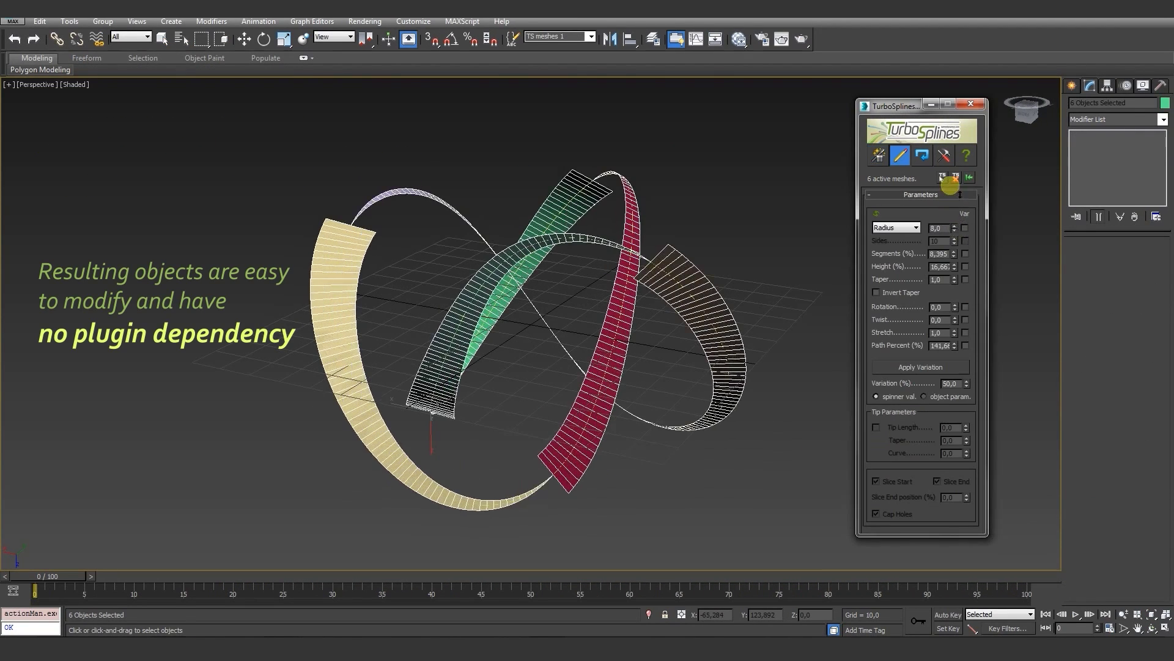
click(948, 614)
drag(954, 332, 946, 340)
drag(954, 266, 939, 257)
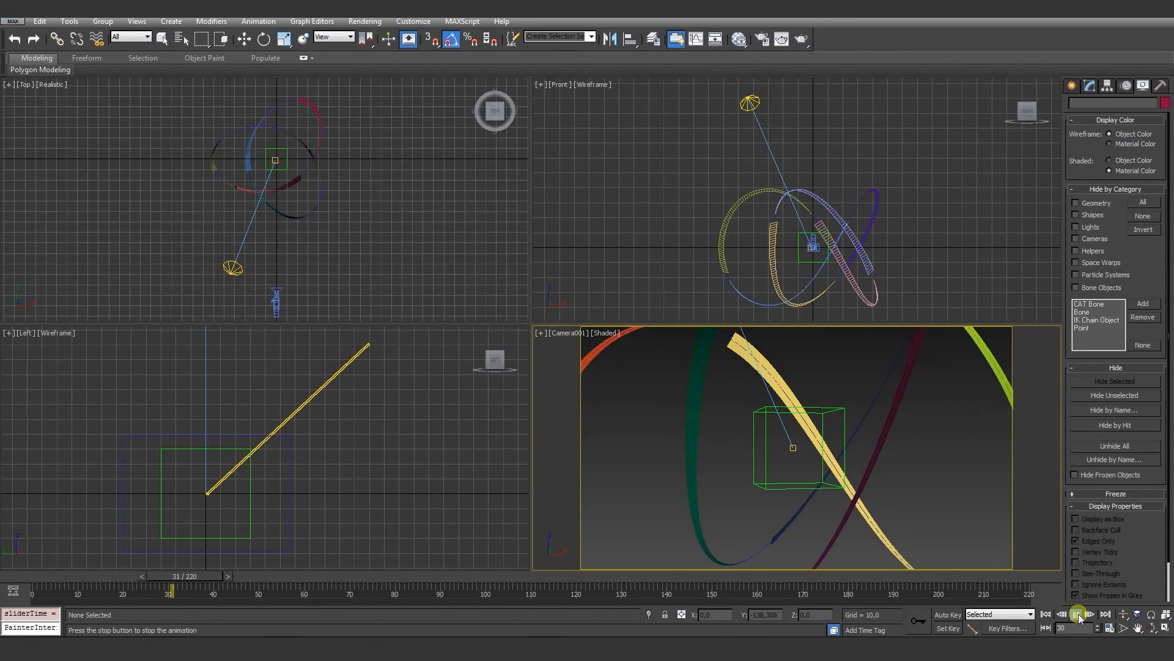
key(alt+w)
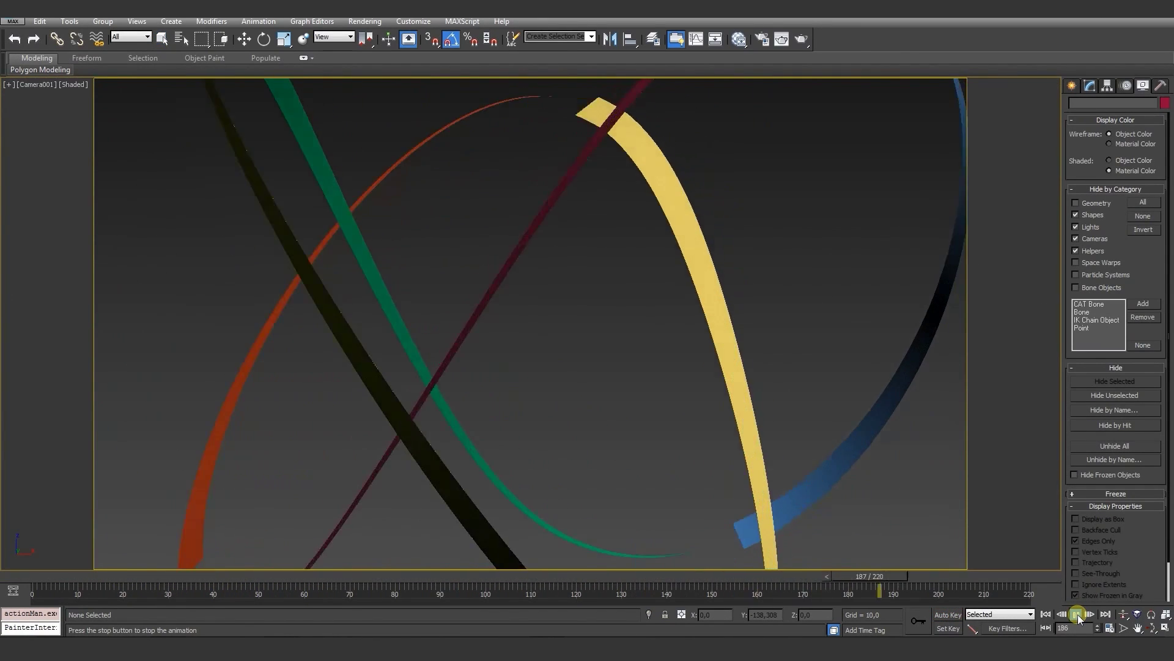